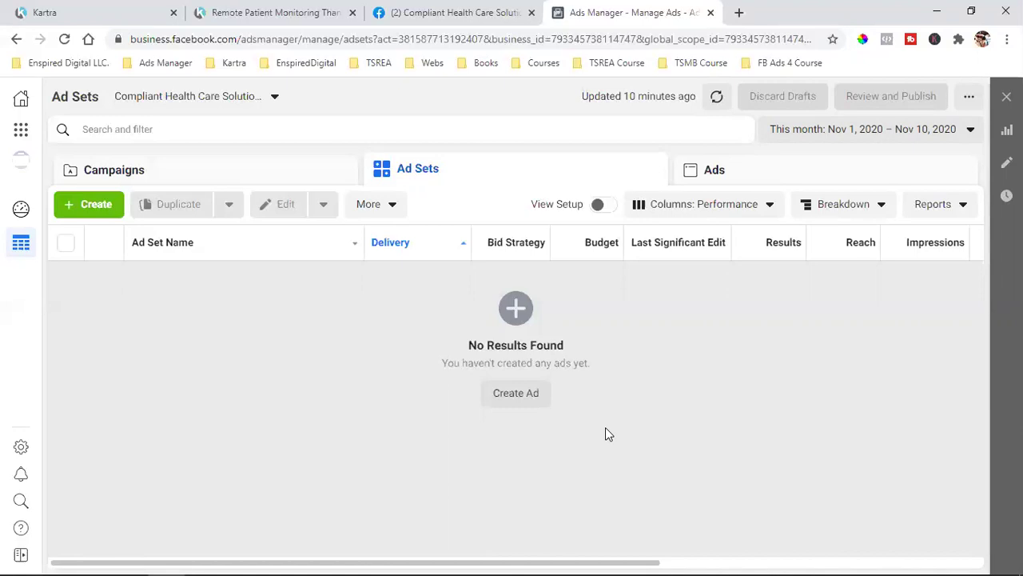
Check the Facebook pixel on the Remote Patient Monitoring thank-you page with Facebook Pixel Helper
click(249, 9)
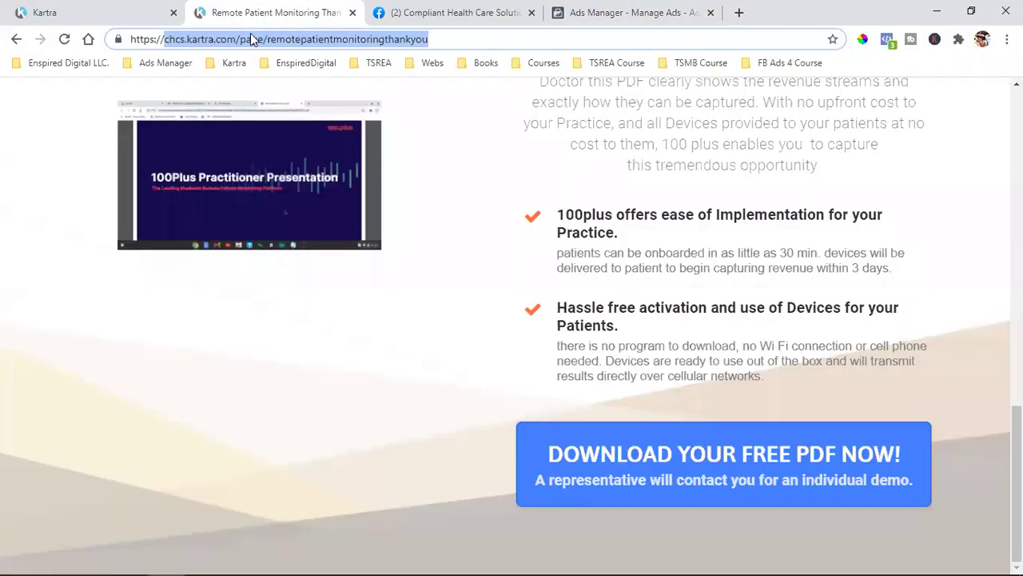
click(890, 43)
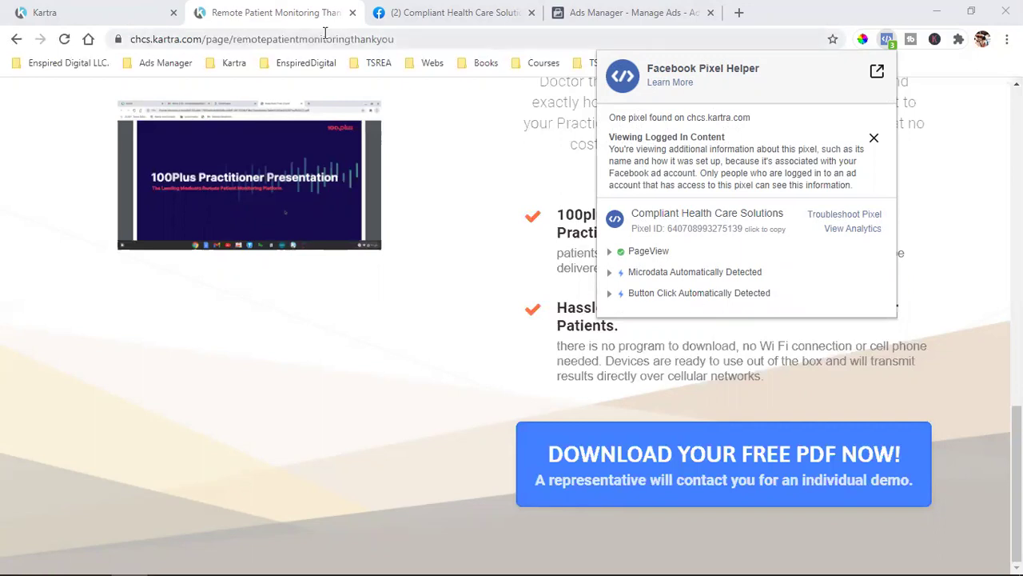
click(399, 372)
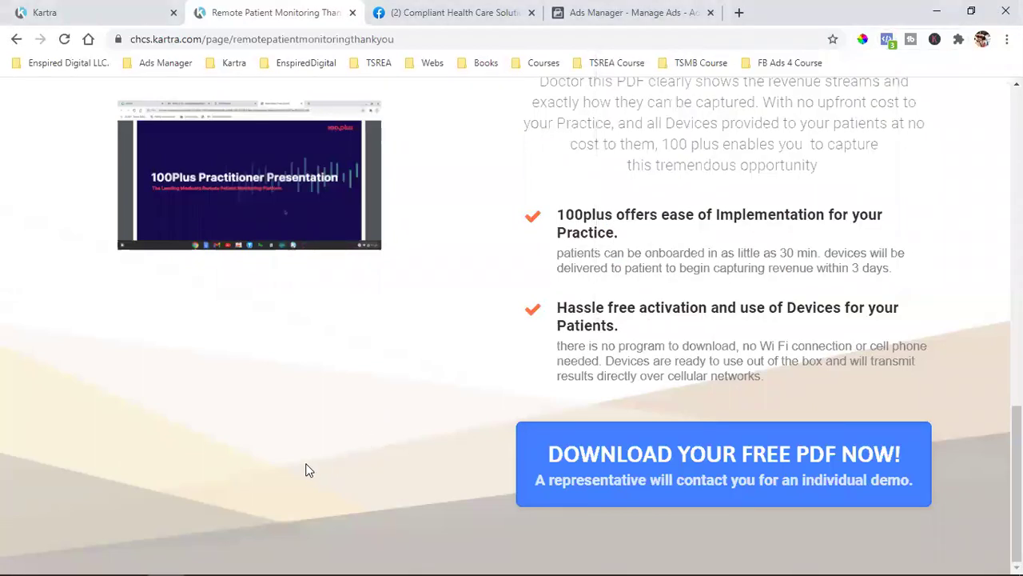
Sign out of the current Kartra account and log in with the client account's saved e-mail and password
click(86, 6)
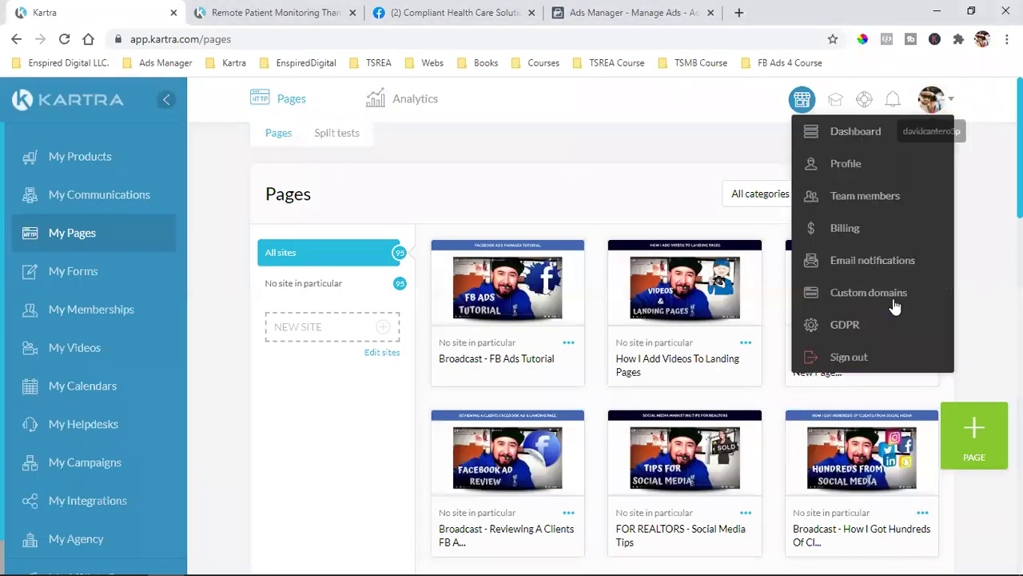
click(308, 101)
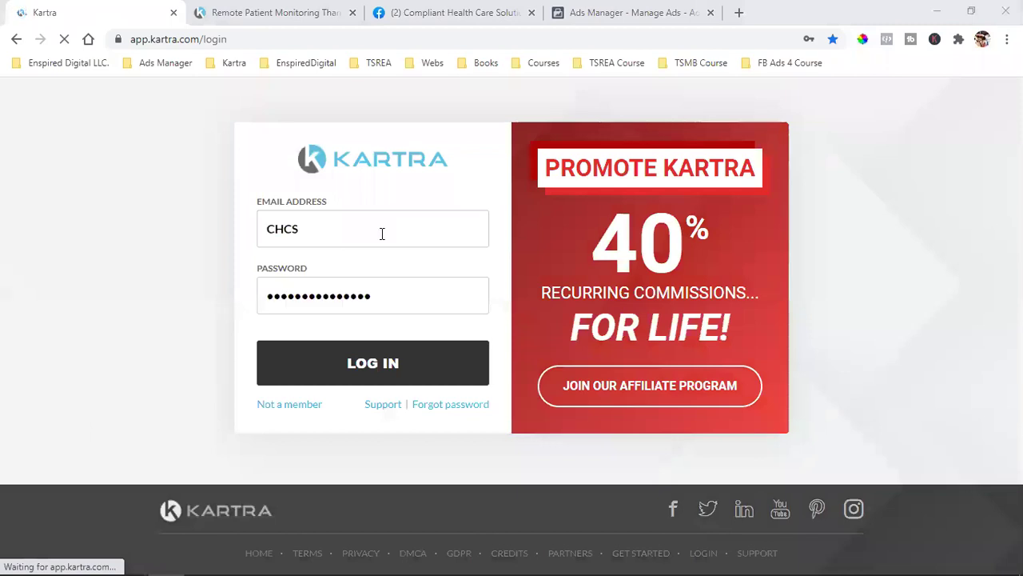
click(269, 229)
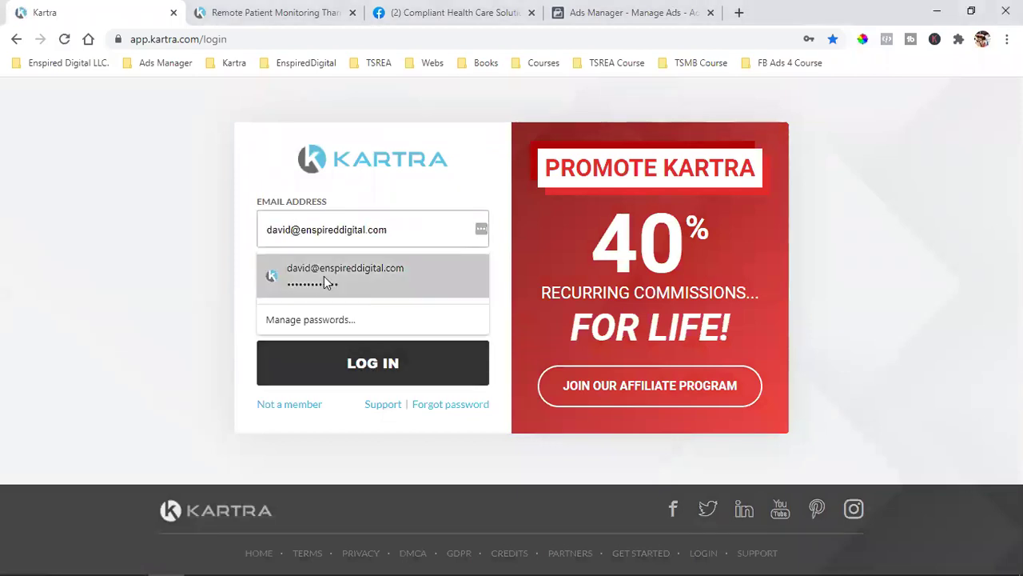
click(315, 267)
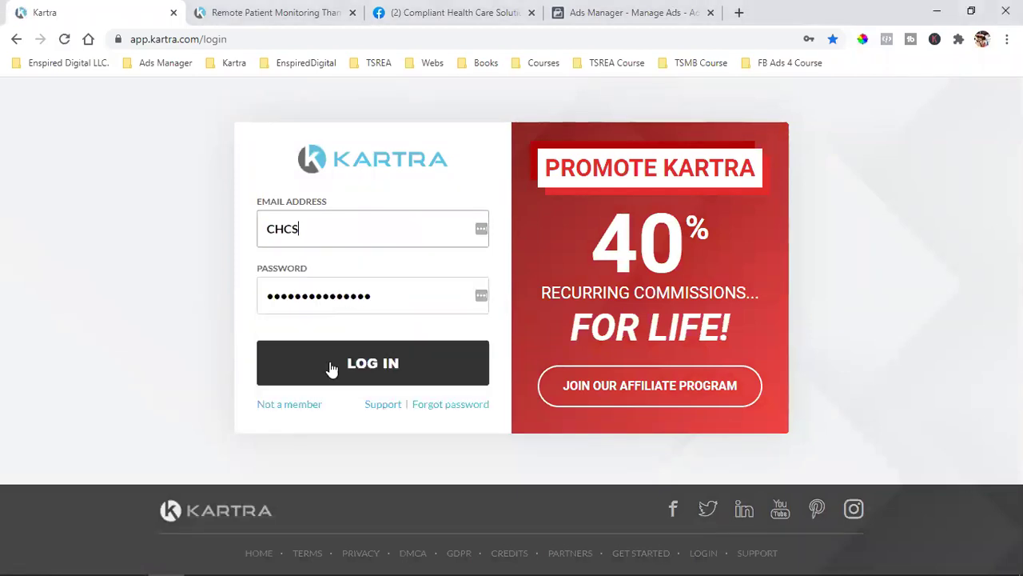
click(326, 362)
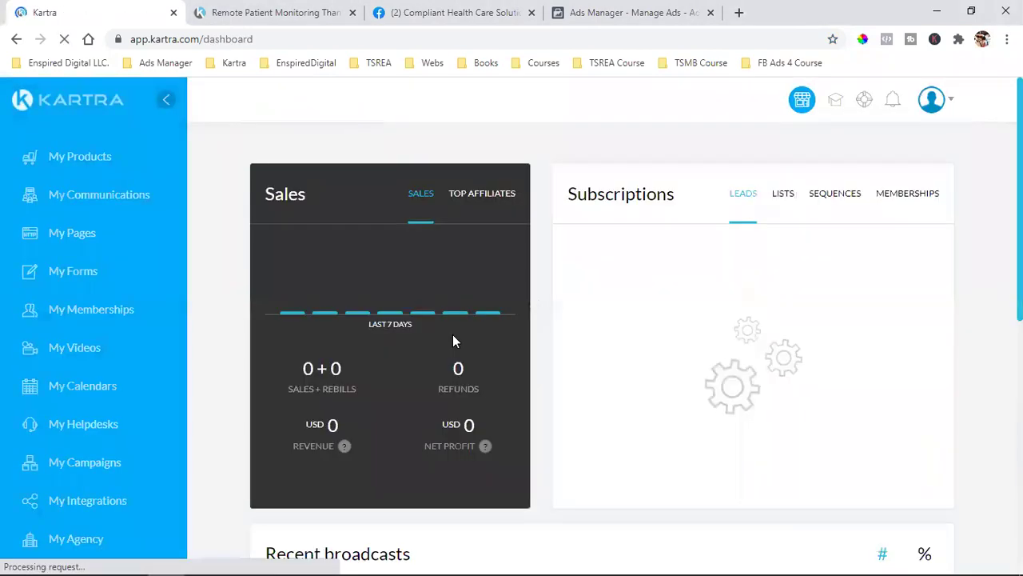
Open the account's list of pages, find the Remote Patient Monitoring pages and dismiss the LastPass prompt
click(80, 238)
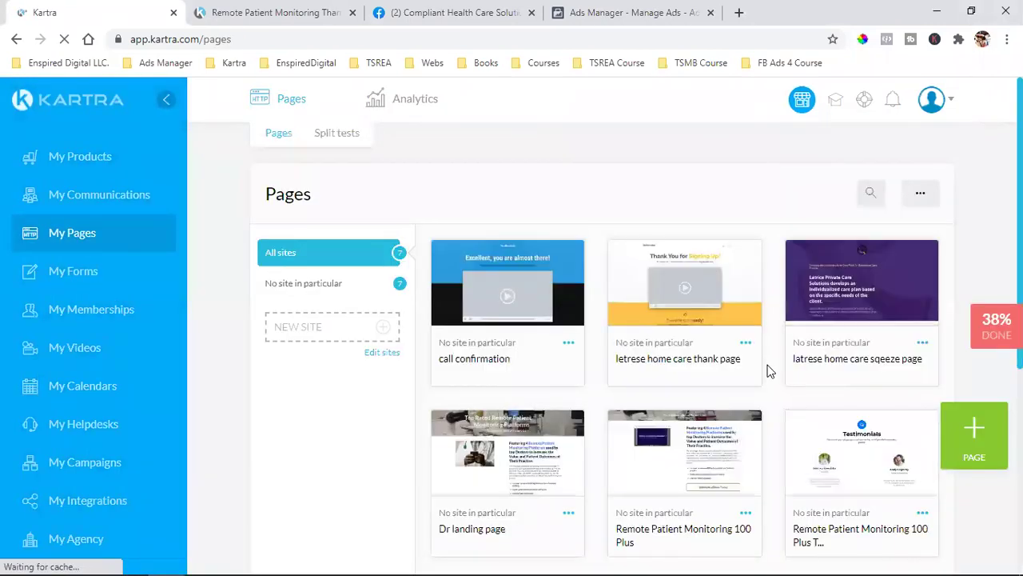
scroll(768, 371, down, 1)
scroll(719, 392, down, 2)
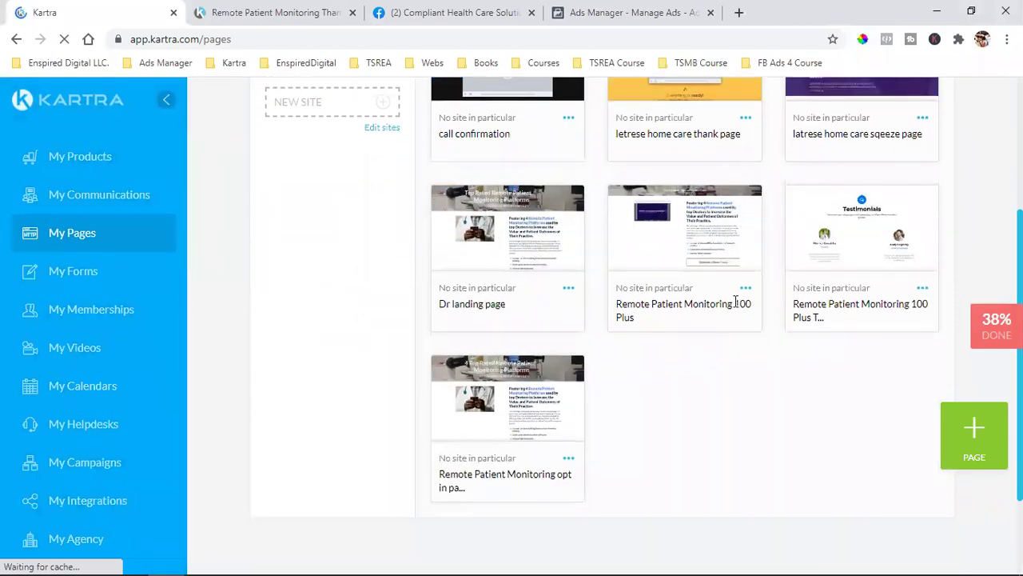
scroll(743, 297, down, 1)
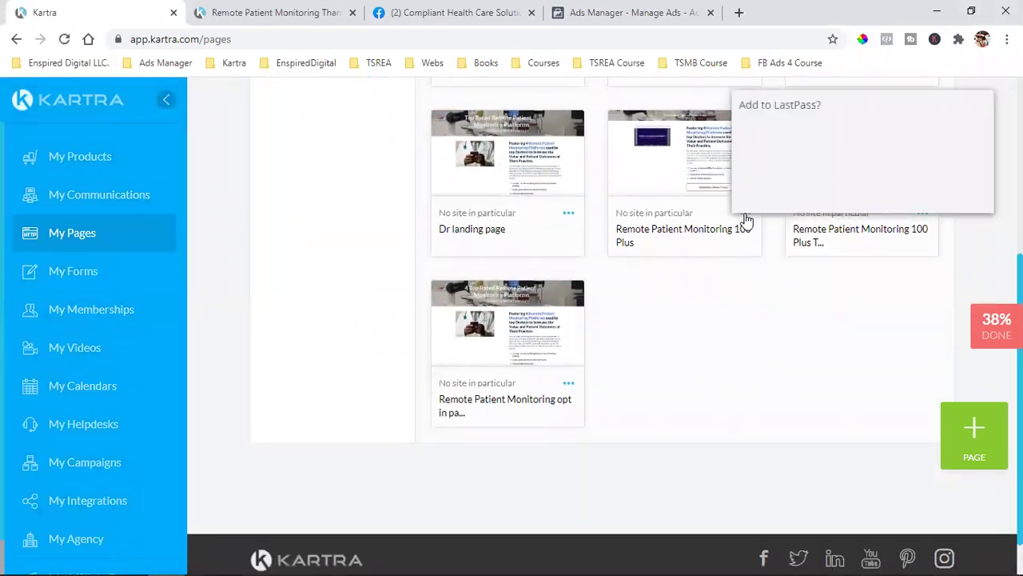
click(895, 192)
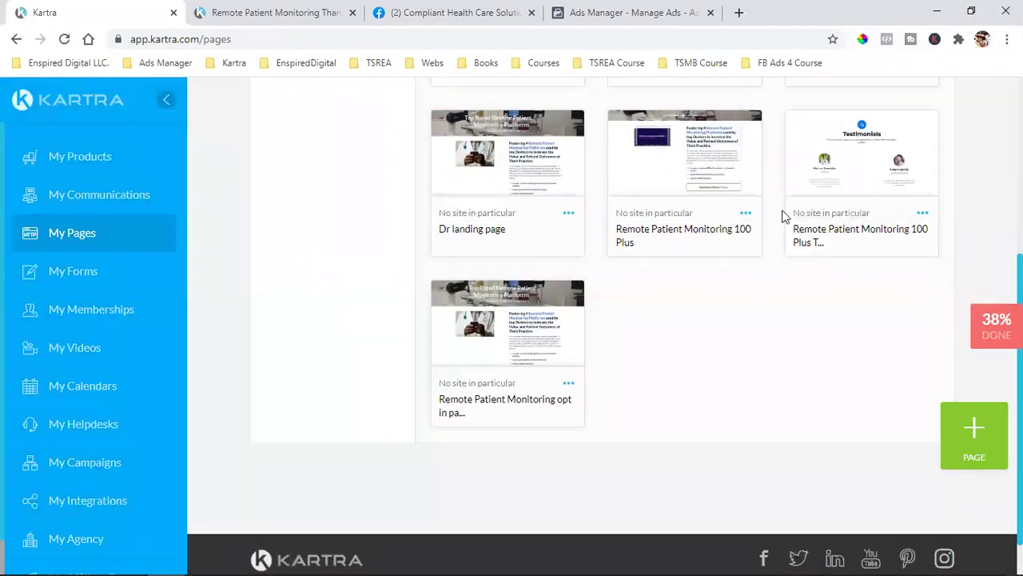
Get and copy the direct link of the "Remote Patient Monitoring 100 Plus" page
click(743, 222)
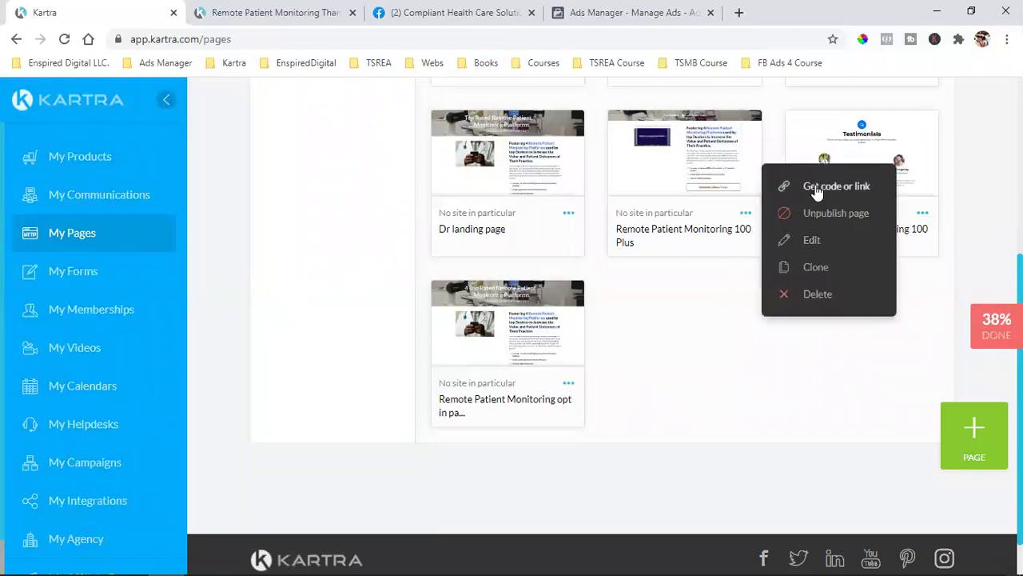
click(786, 190)
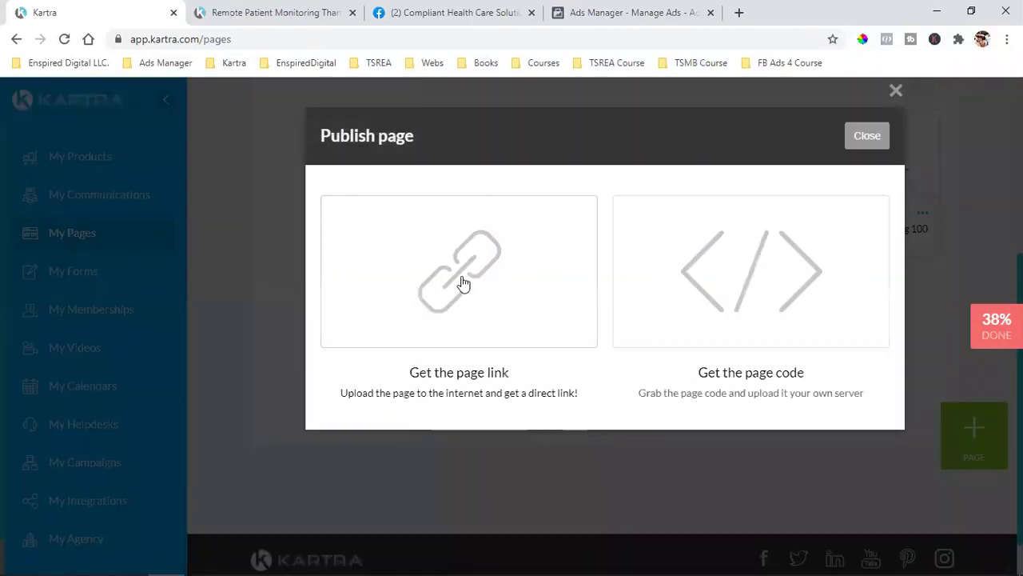
click(462, 283)
click(418, 485)
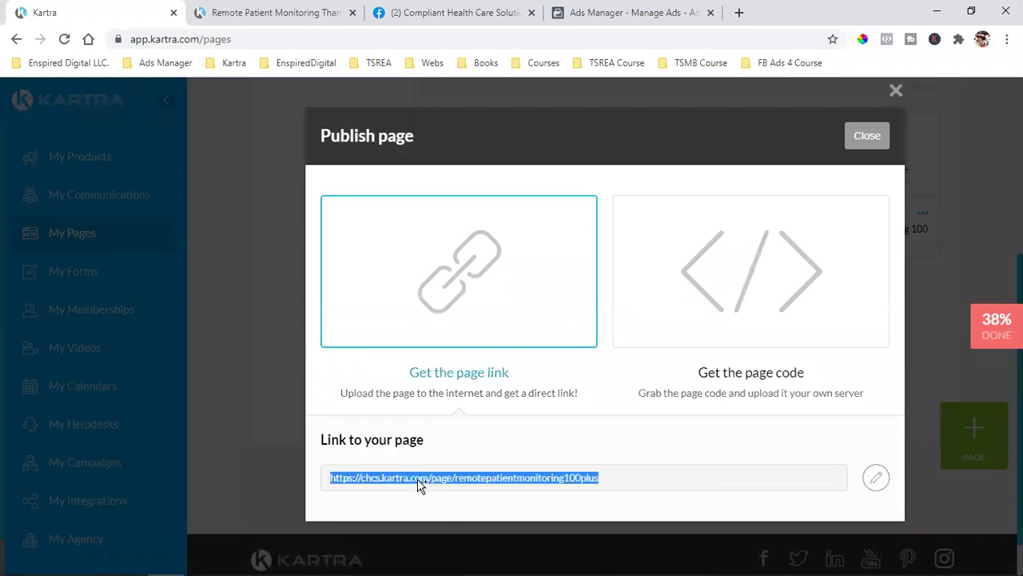
right_click(418, 483)
click(454, 365)
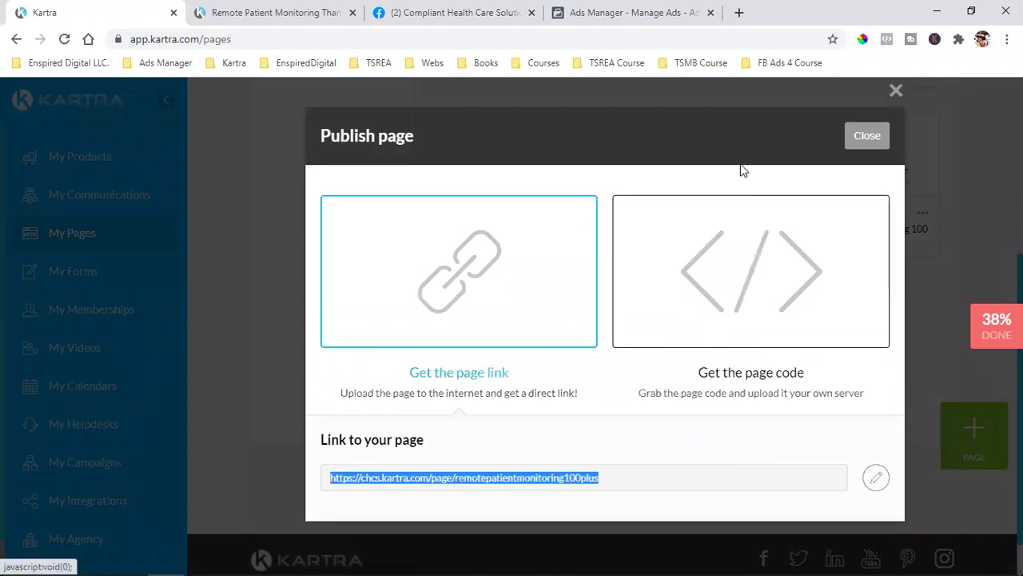
click(867, 136)
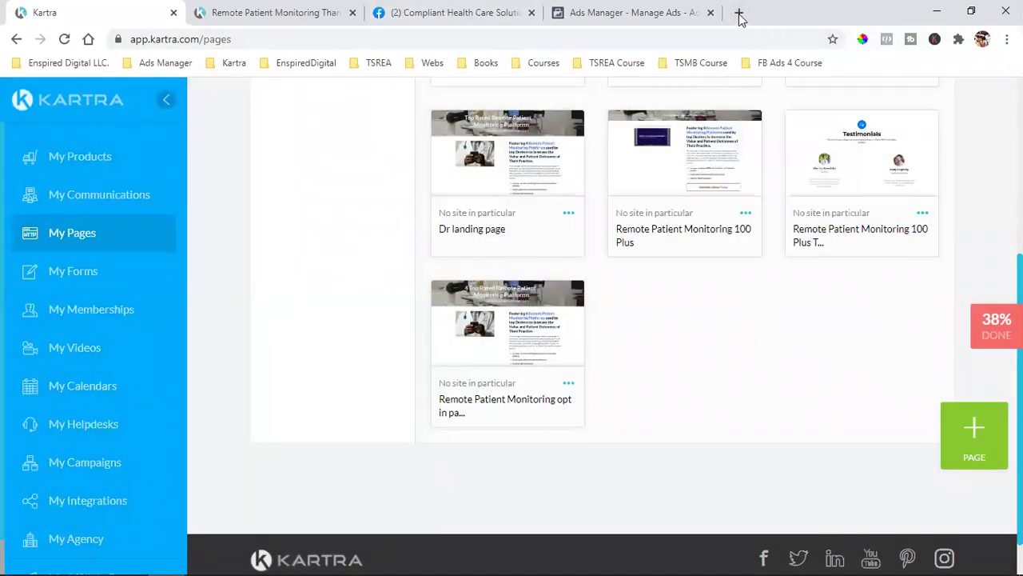
Open the copied page link in a new browser tab placed ahead of the thank-you page, and close the Kartra tab
click(741, 13)
key(ctrl+v)
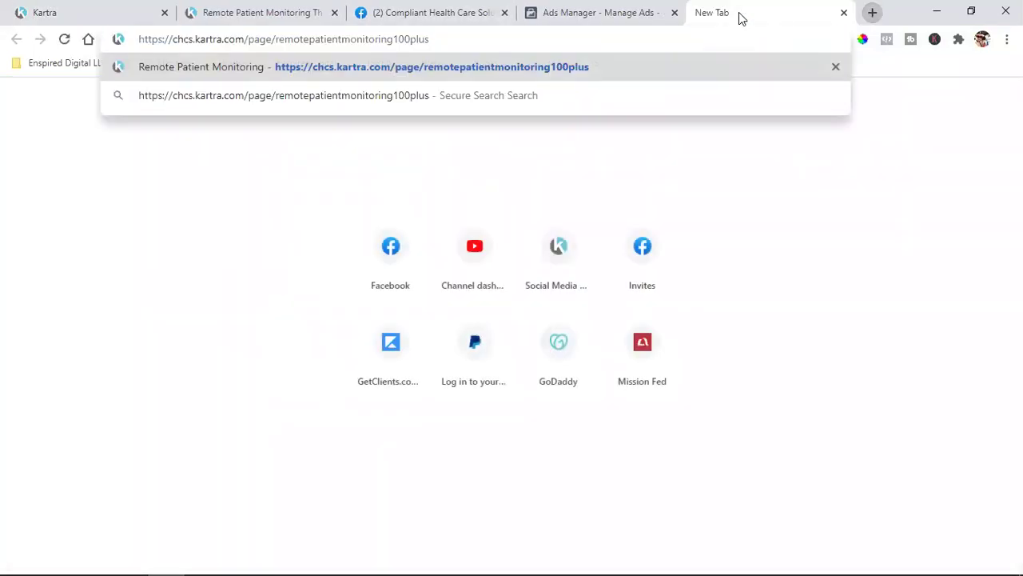
key(Return)
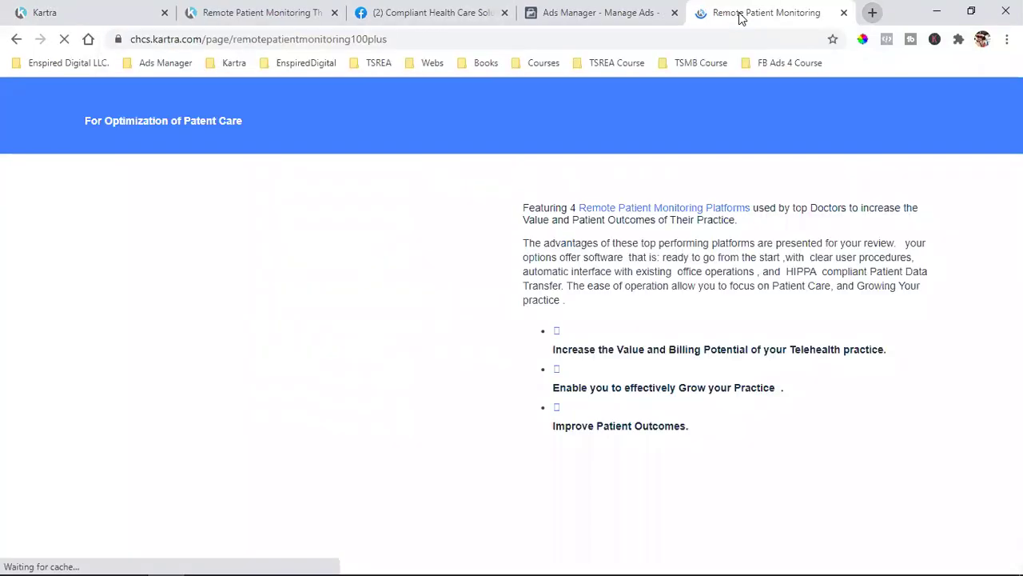
drag(740, 14, 240, 23)
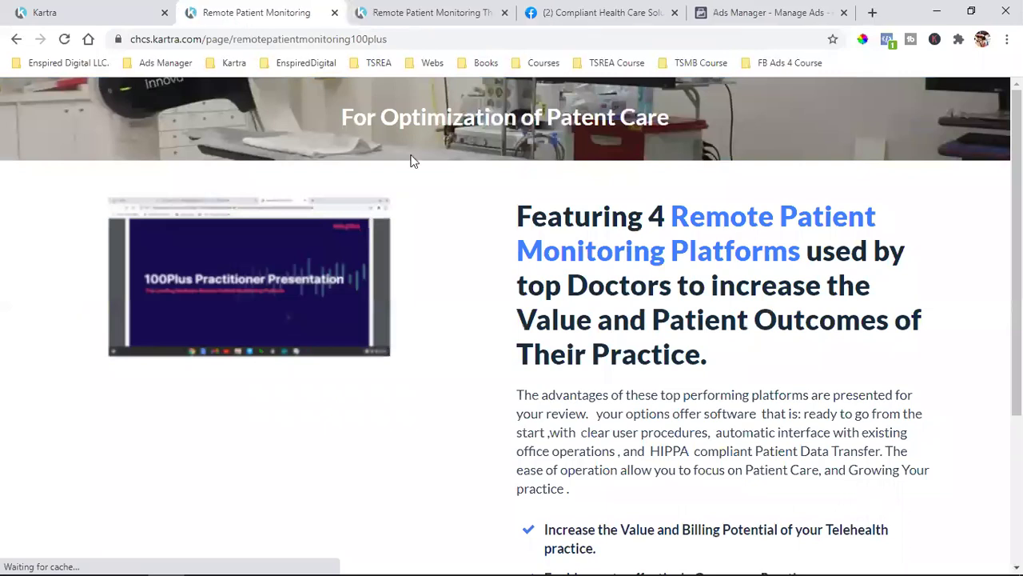
click(77, 10)
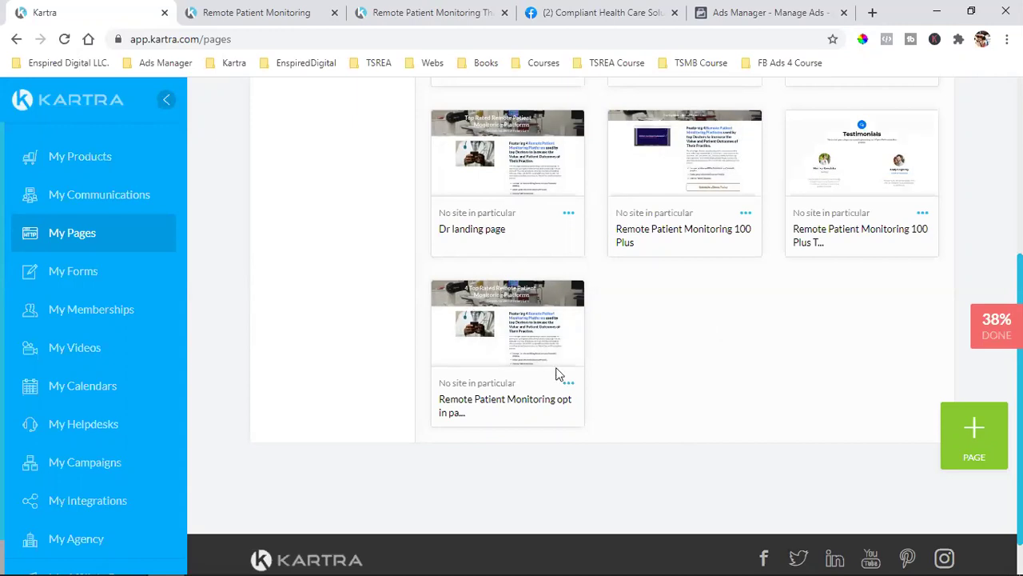
click(164, 13)
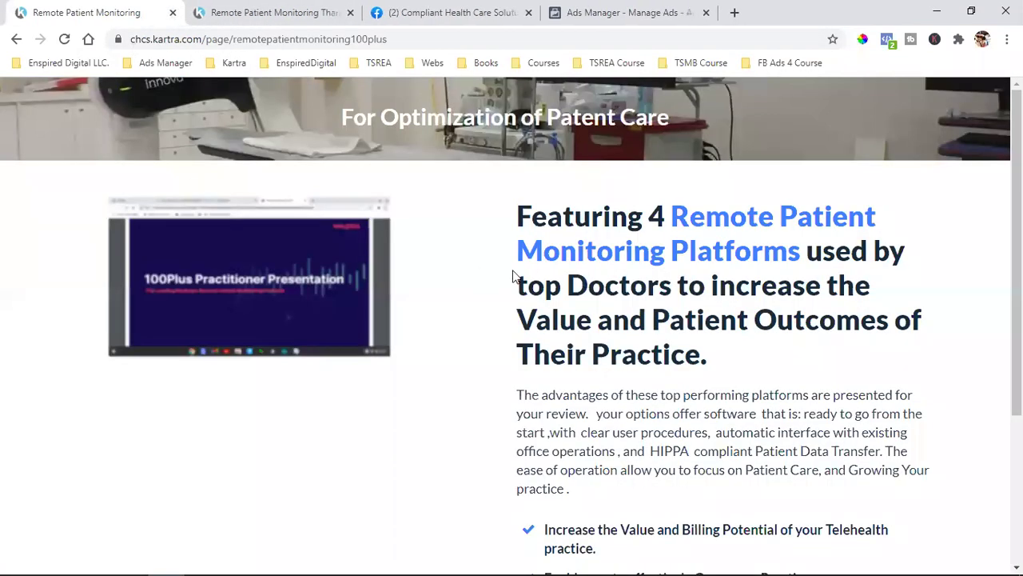
Examine the 100 Plus landing page's address, text and "Schedule a Demo Today" call to action, glancing at the thank-you page for comparison
scroll(535, 270, down, 3)
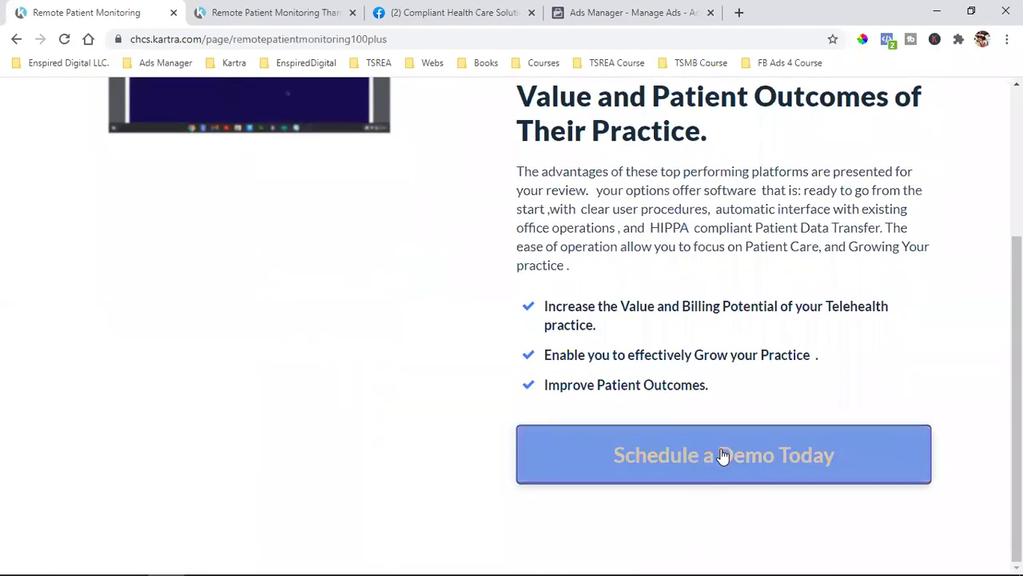
click(336, 11)
scroll(534, 336, up, 8)
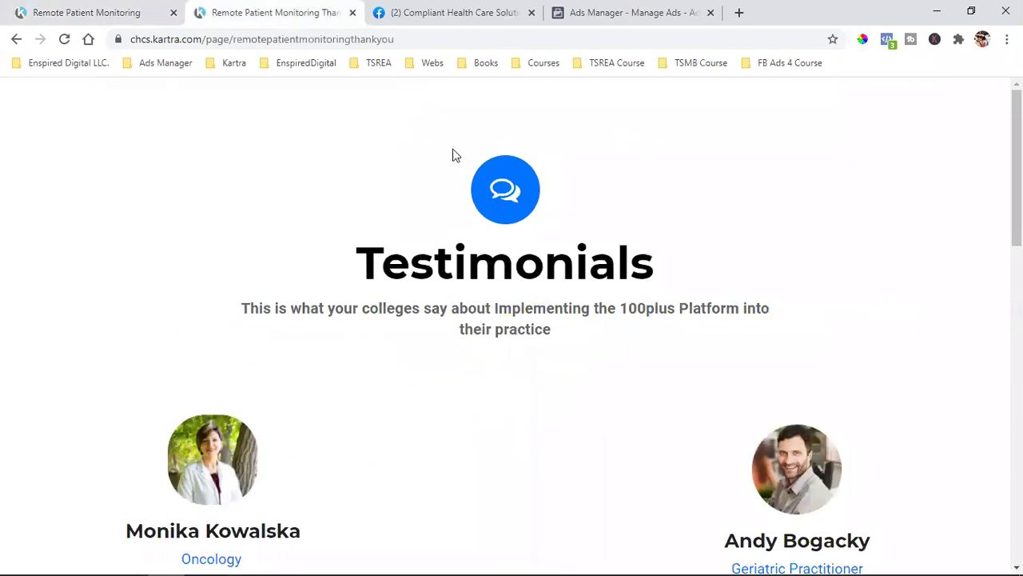
click(127, 11)
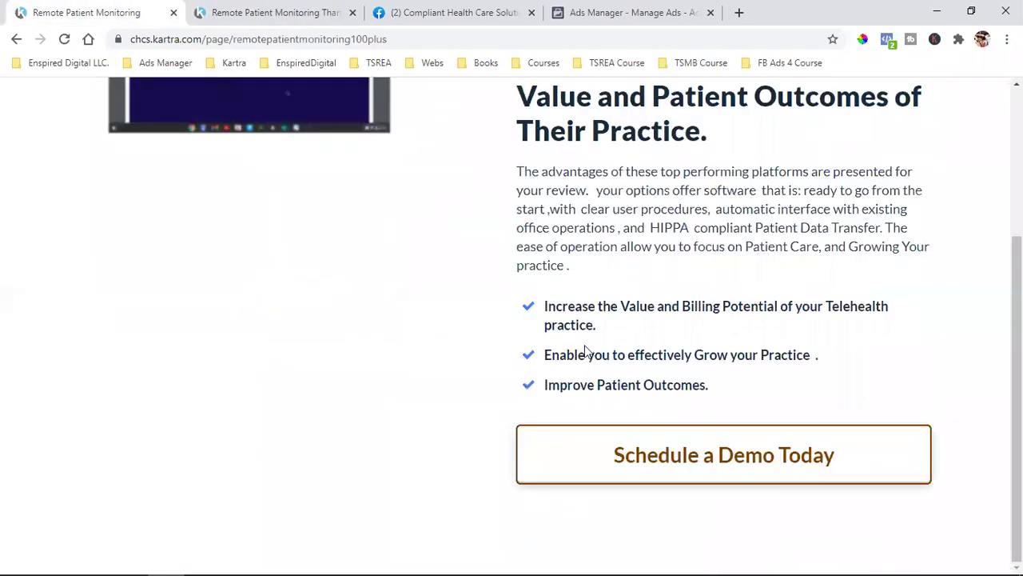
scroll(591, 352, up, 3)
scroll(596, 349, down, 3)
scroll(595, 350, up, 2)
scroll(596, 349, down, 2)
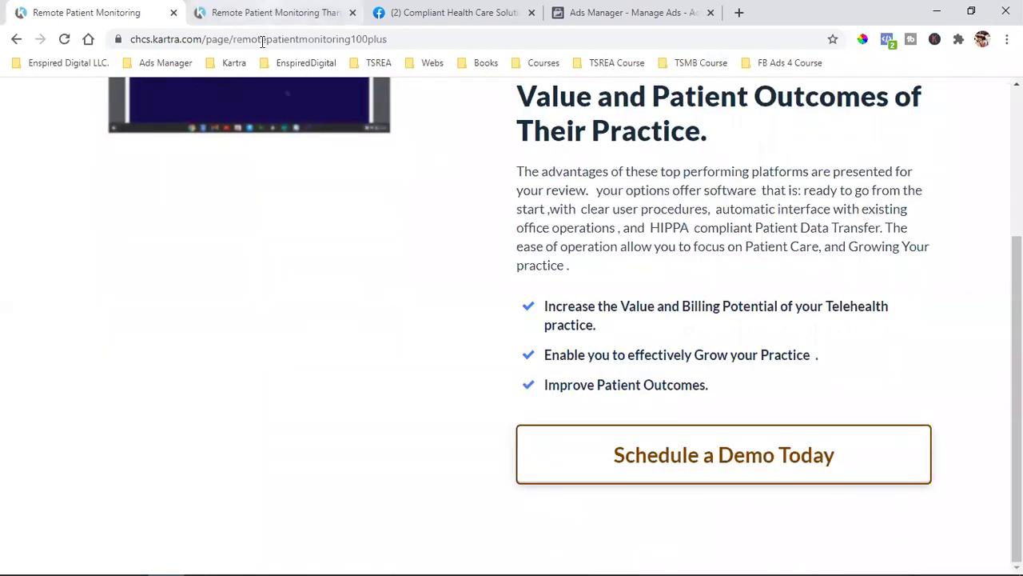
drag(431, 39, 267, 39)
key(ctrl+a)
click(380, 263)
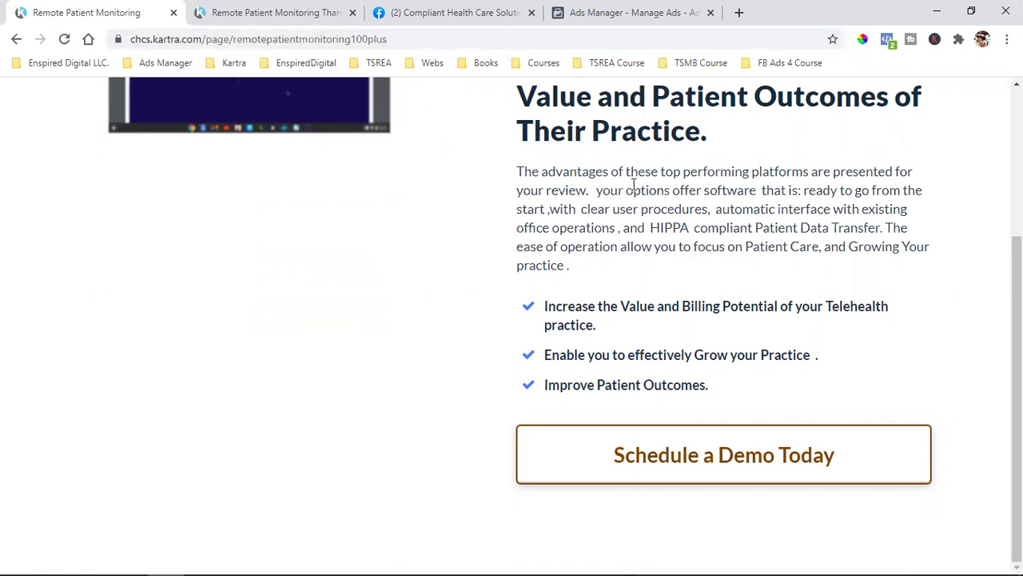
scroll(482, 417, up, 3)
scroll(456, 399, down, 3)
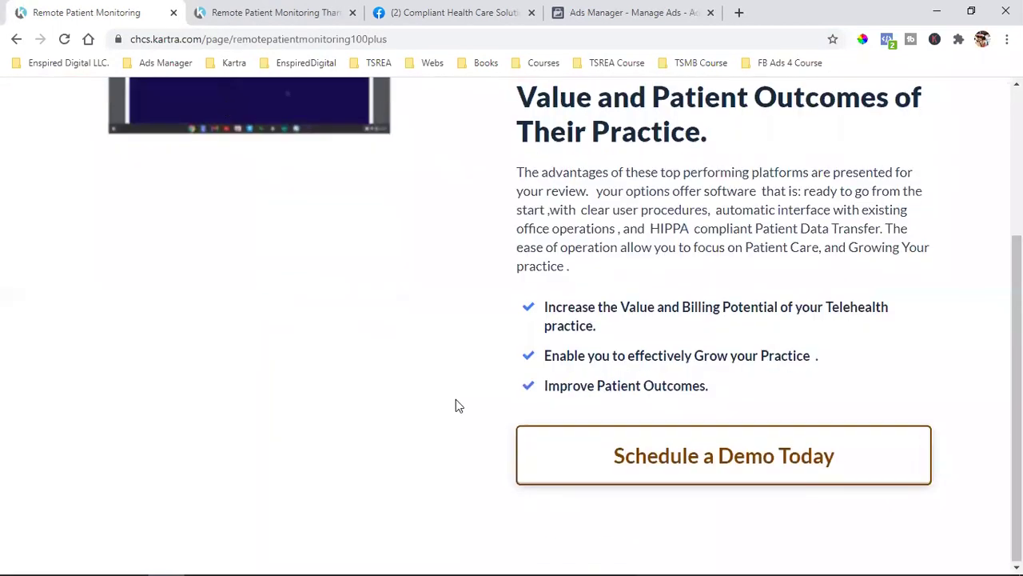
Review the thank-you page's testimonials and the section on Remote Patient Monitoring
click(248, 9)
scroll(493, 391, down, 3)
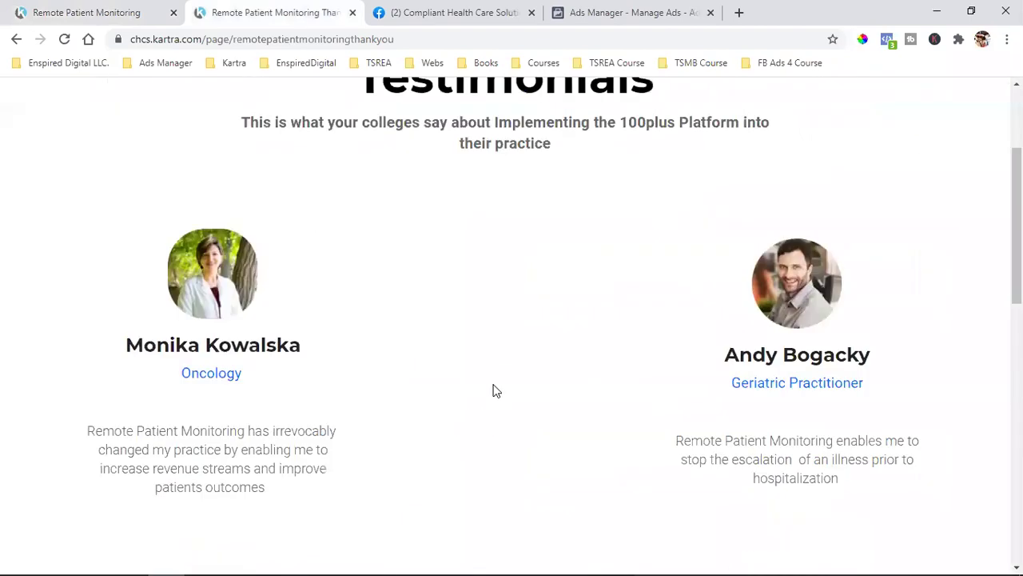
scroll(485, 393, down, 6)
scroll(473, 395, up, 7)
scroll(475, 395, down, 6)
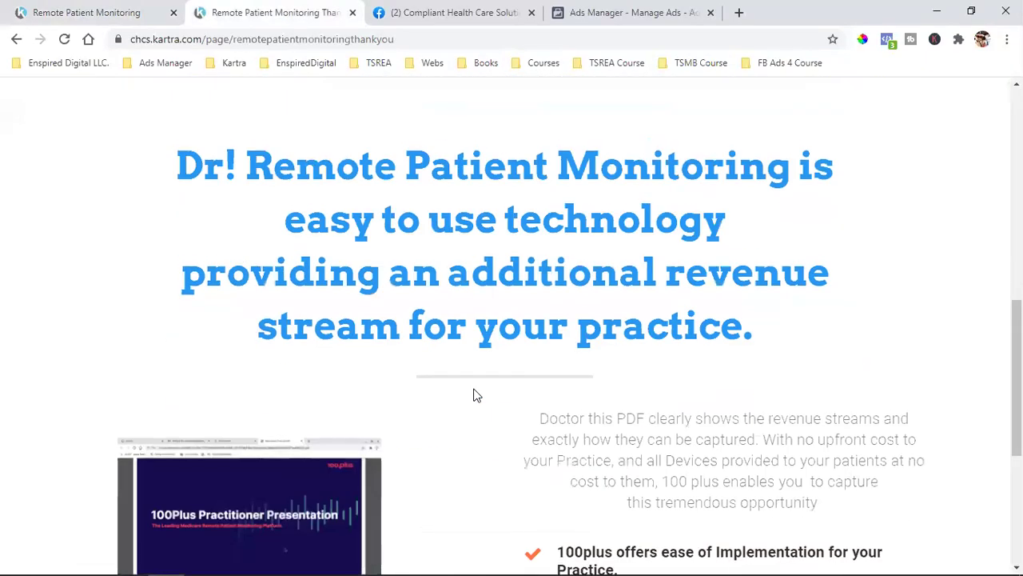
scroll(468, 397, up, 7)
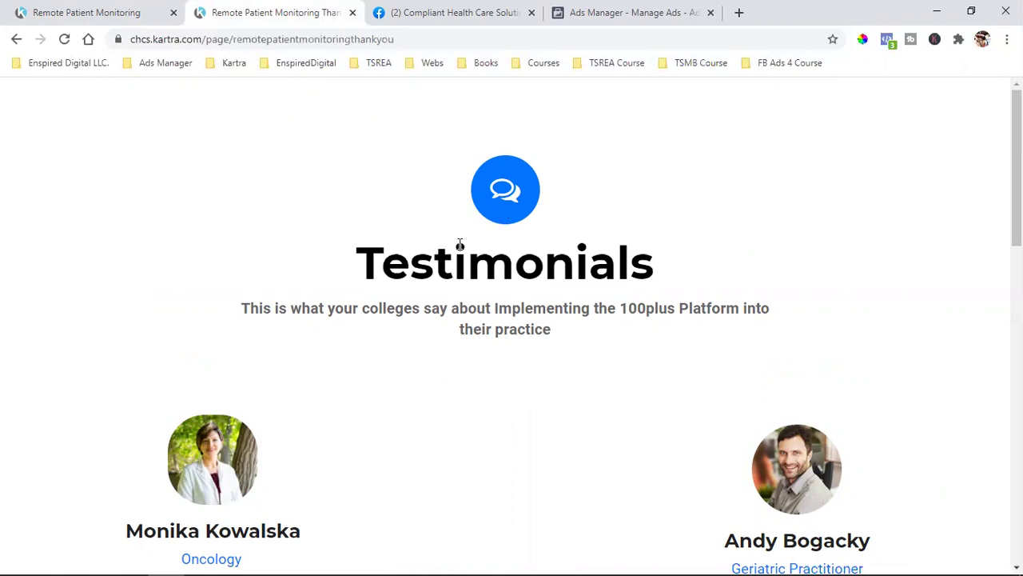
Switch to Facebook, open the home news feed and find a sponsored post among the entries
click(418, 10)
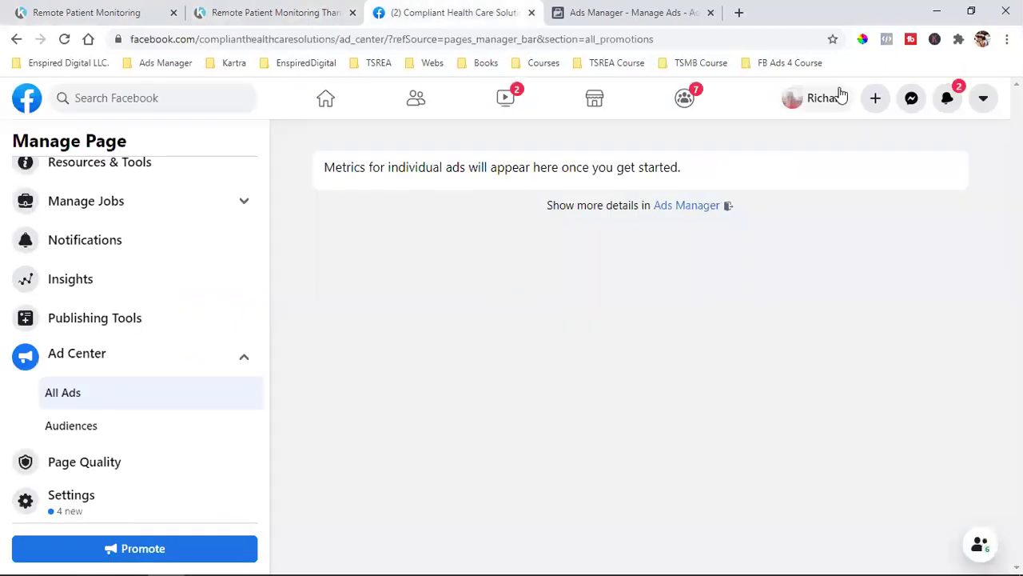
click(324, 92)
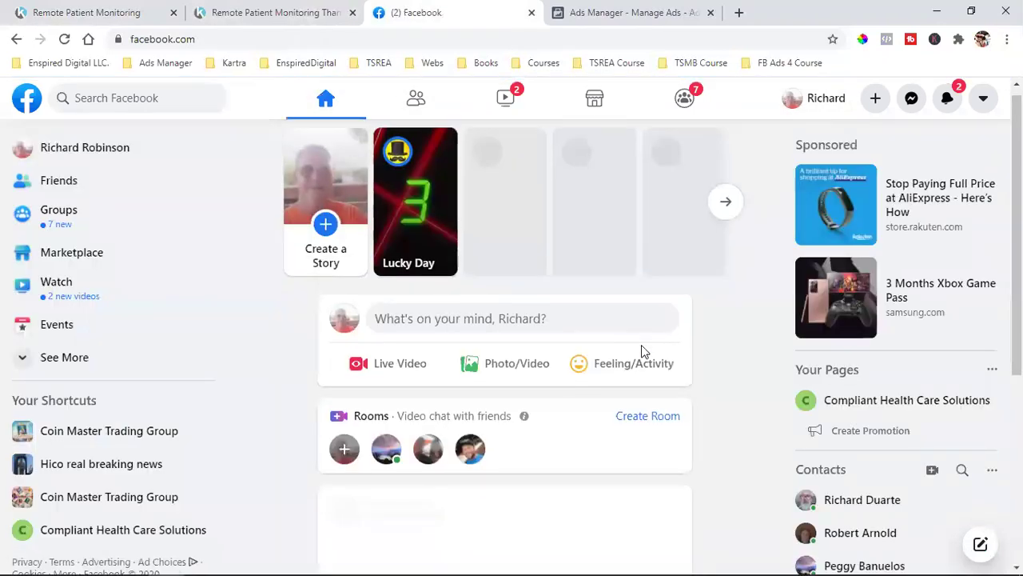
scroll(641, 344, down, 4)
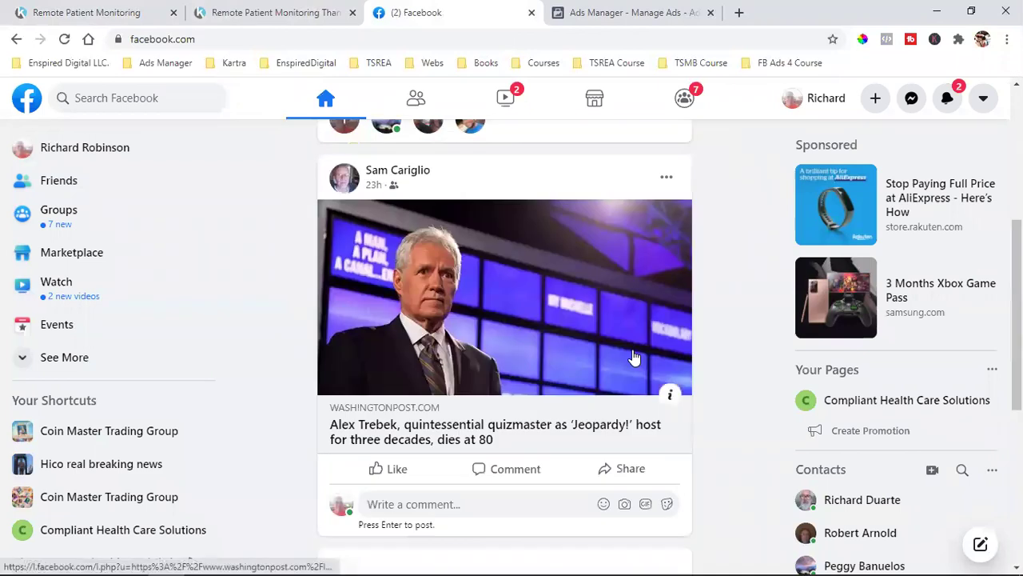
scroll(634, 356, down, 2)
scroll(632, 355, down, 1)
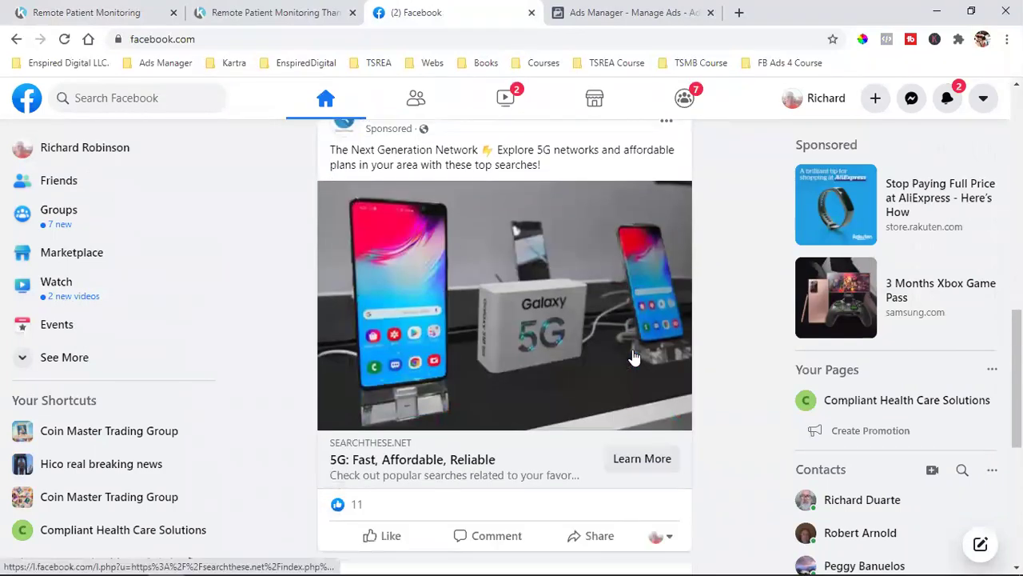
Examine the SearchThese sponsored post about 5G networks and open the page behind its Learn More link
scroll(432, 240, up, 1)
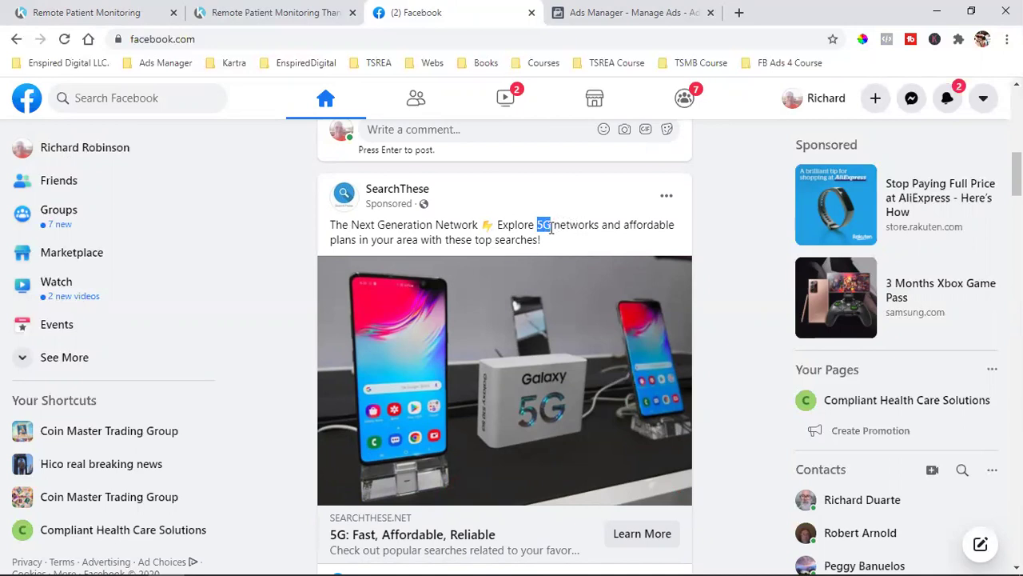
click(551, 228)
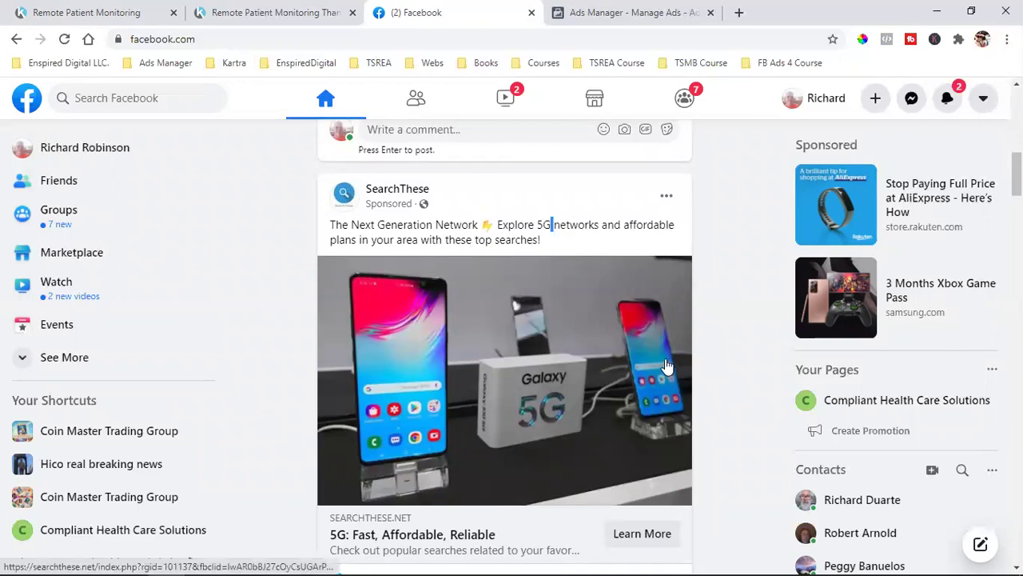
scroll(679, 354, down, 2)
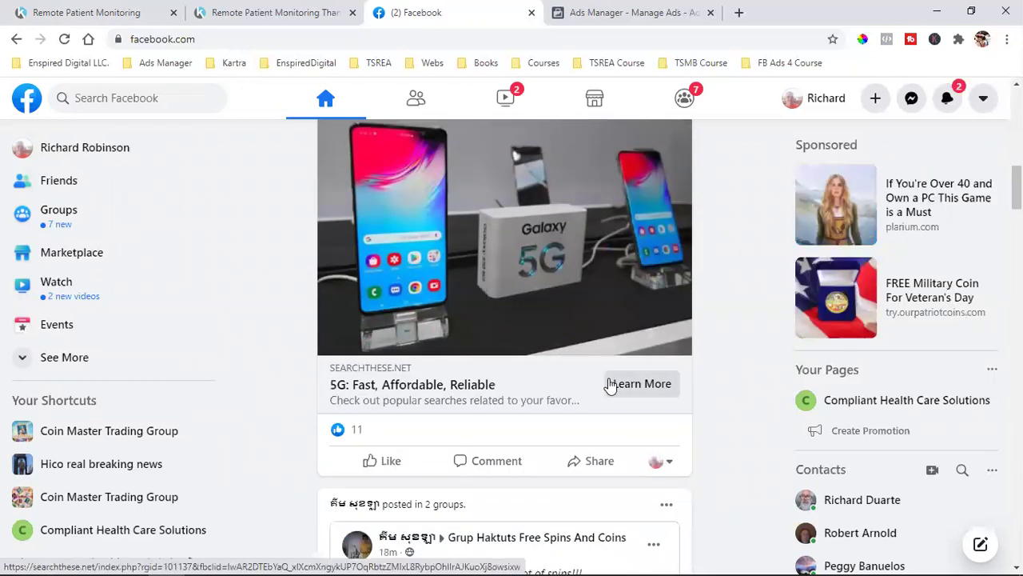
click(612, 383)
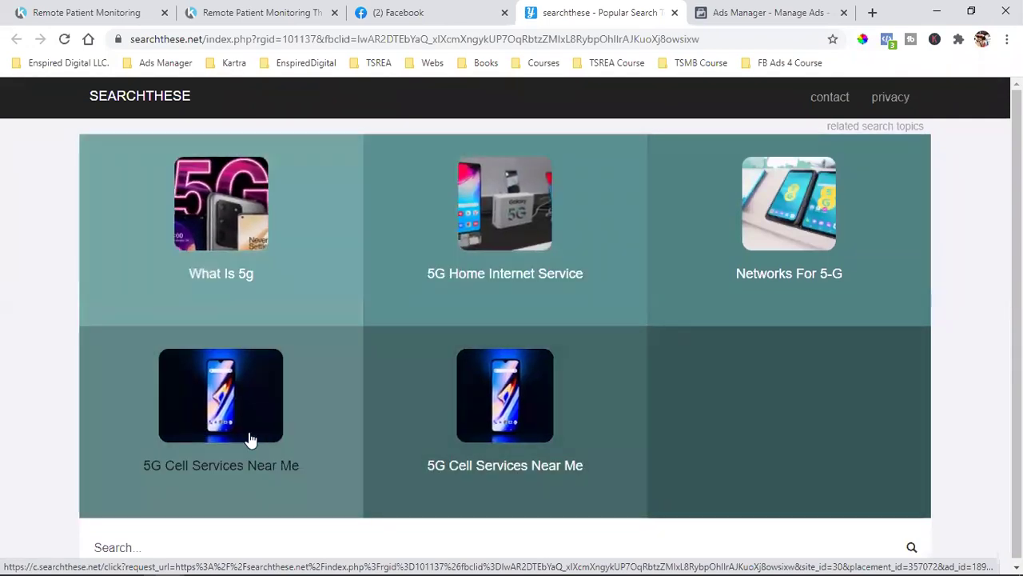
View the results for the first "5G Cell Services Near Me" topic, close them and compare the SearchThese page with its Facebook ad
click(224, 407)
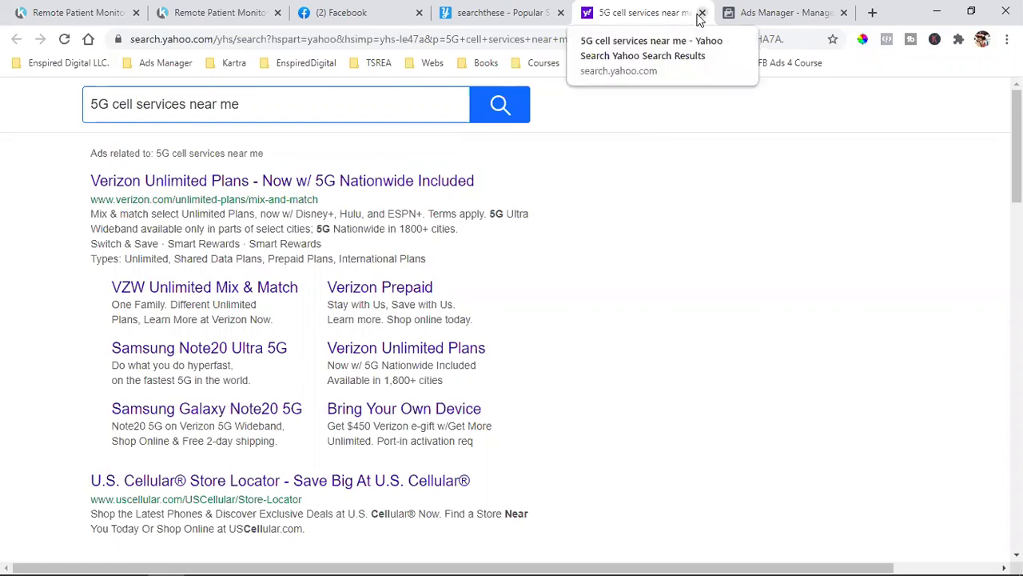
click(701, 13)
click(390, 12)
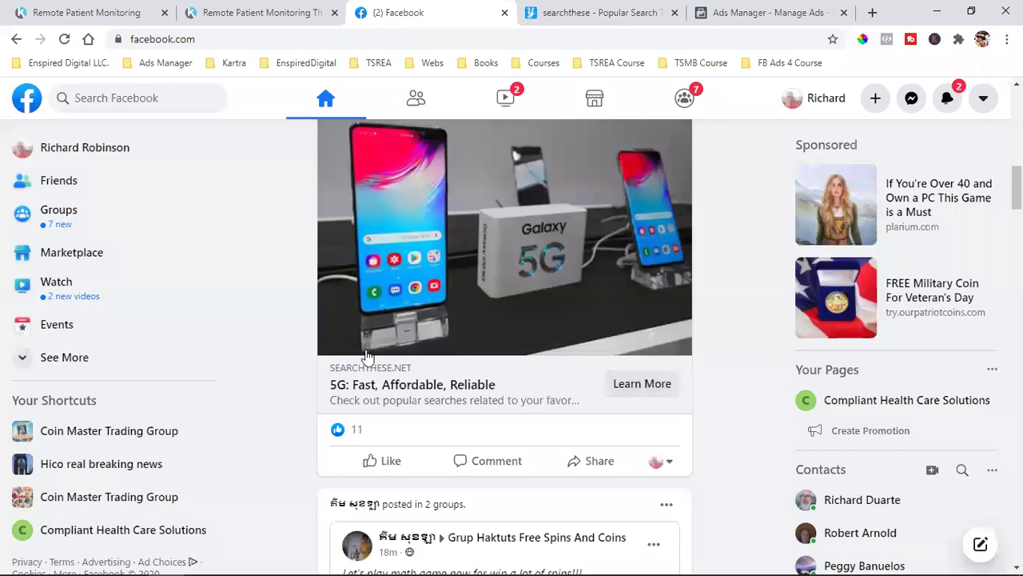
click(583, 12)
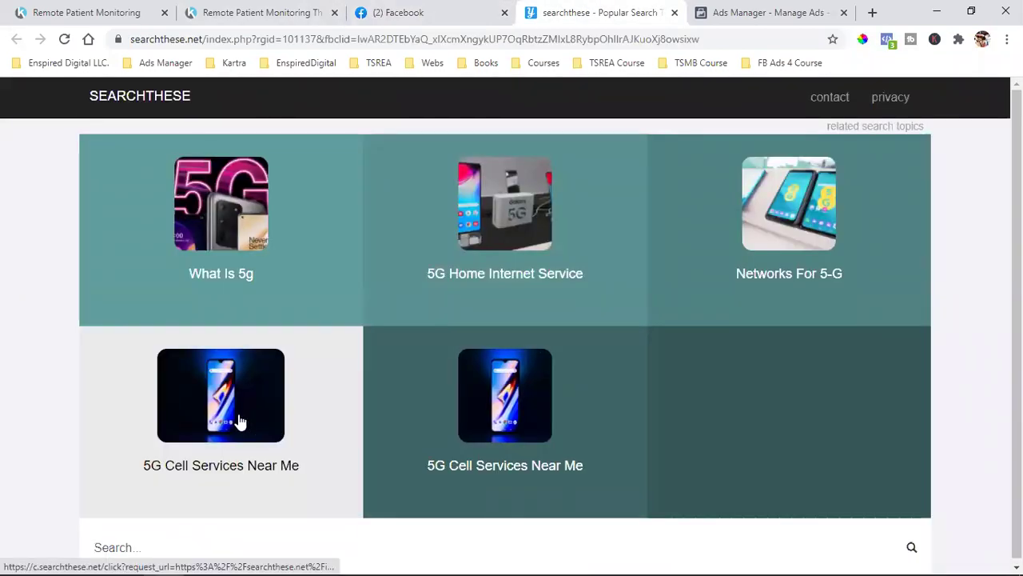
Check the search results behind each of the two "5G Cell Services Near Me" topics, closing each results page
click(240, 421)
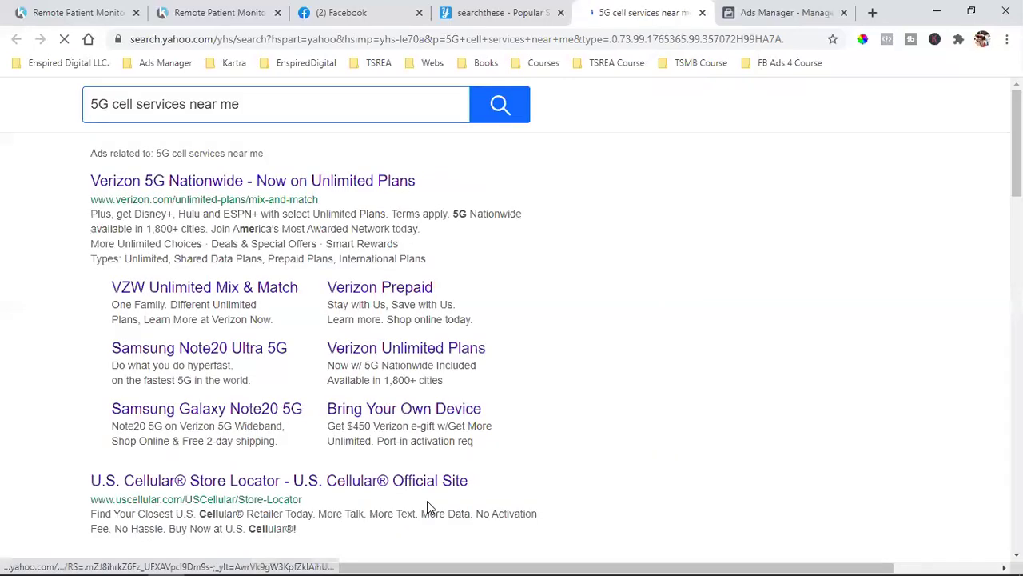
click(701, 13)
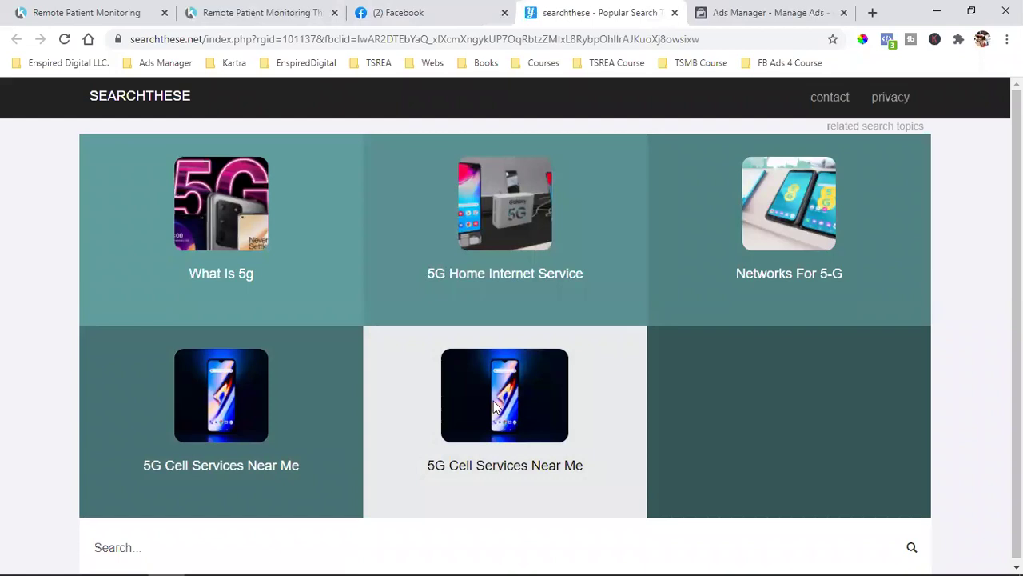
click(494, 406)
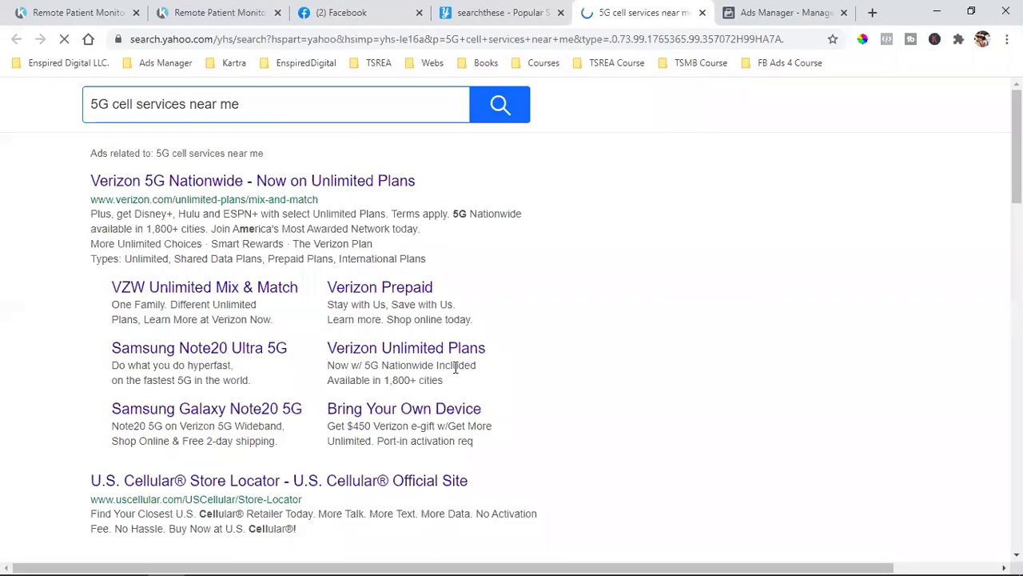
click(702, 13)
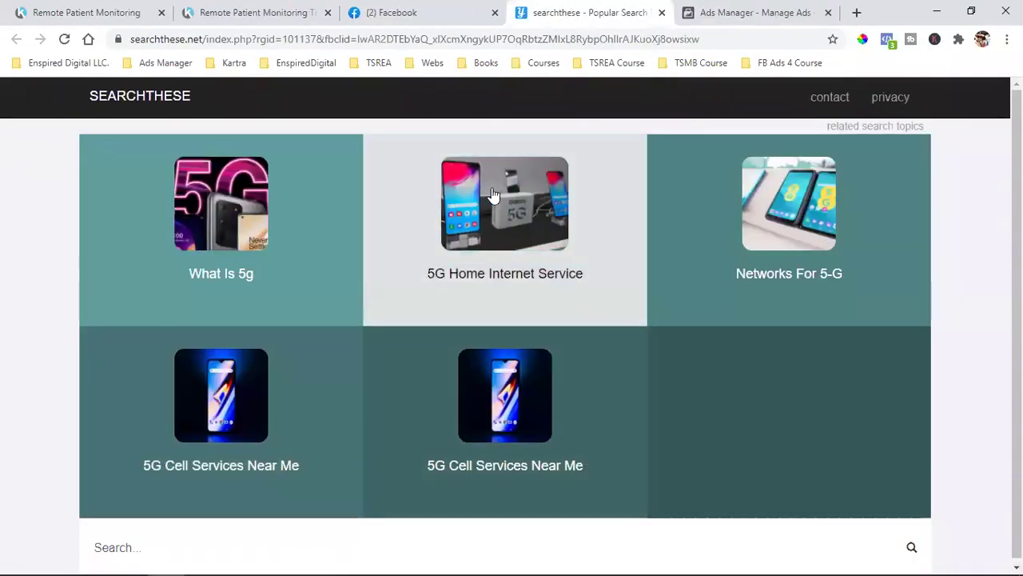
View the results for the "5G Home Internet Service" and "Networks For 5-G" topics and close both results pages
click(493, 195)
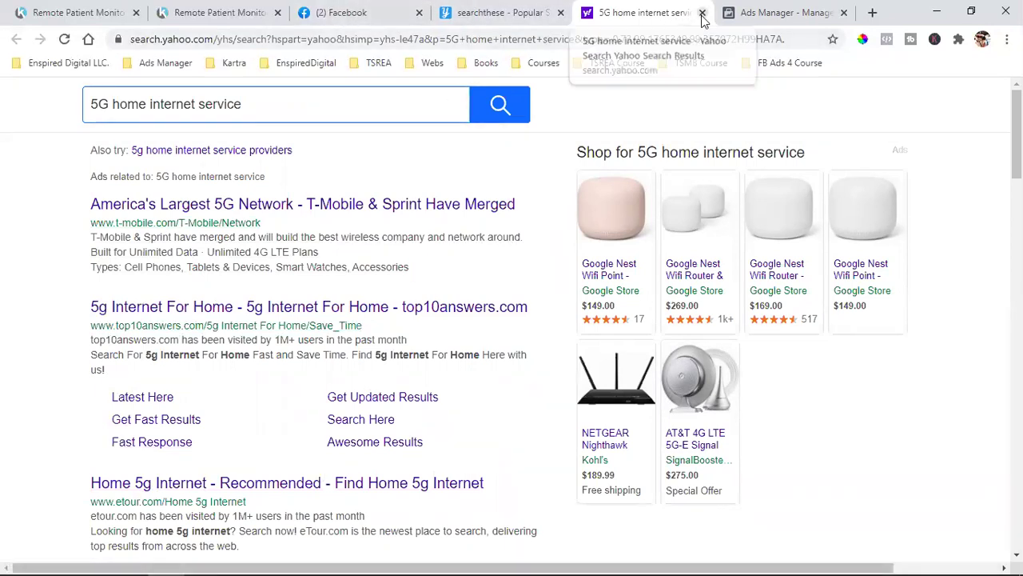
click(482, 10)
click(774, 221)
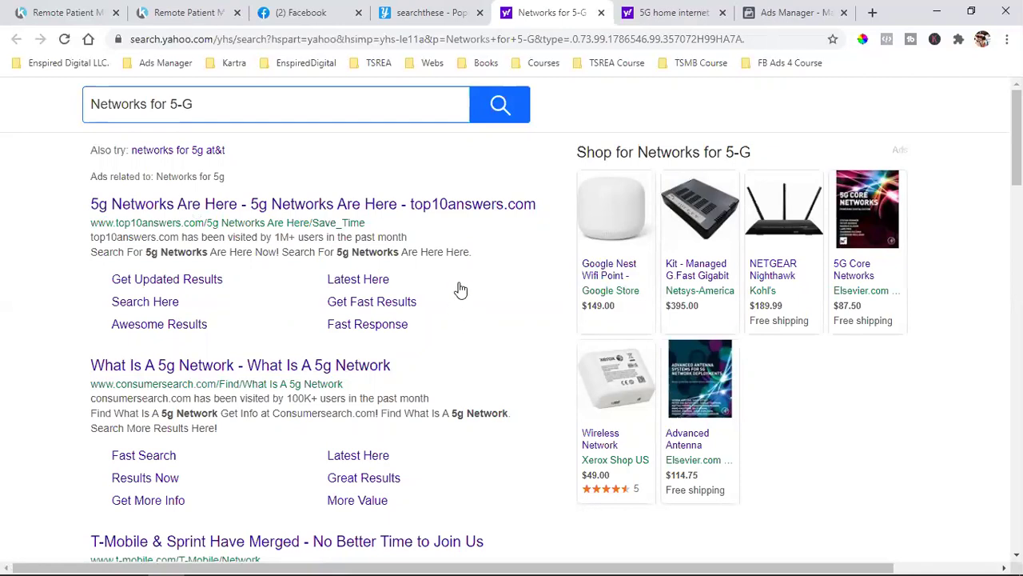
click(601, 12)
click(601, 12)
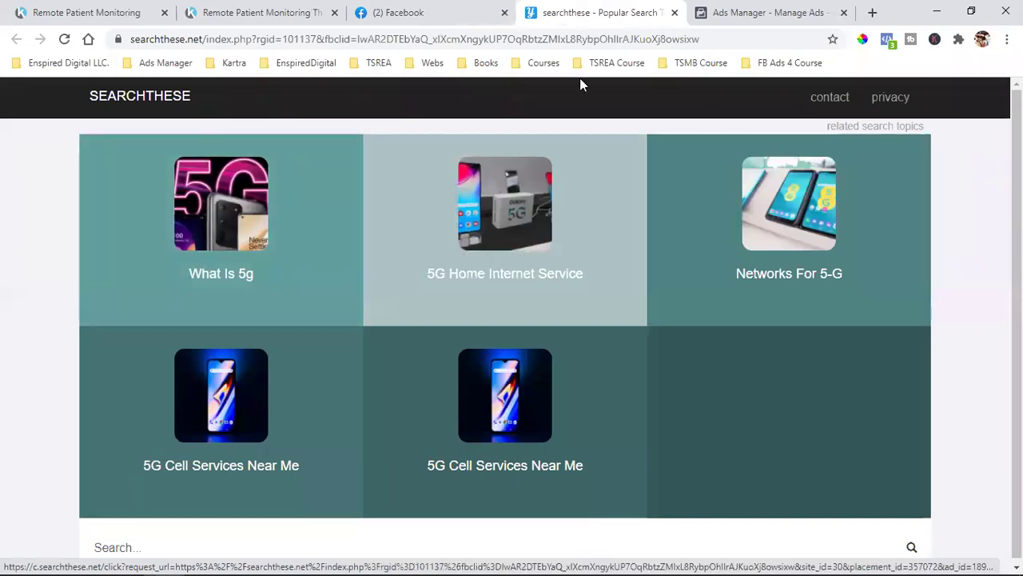
Return to Facebook, close the SearchThese page and find the National Final Expense Benefits sponsored post in the feed
click(414, 9)
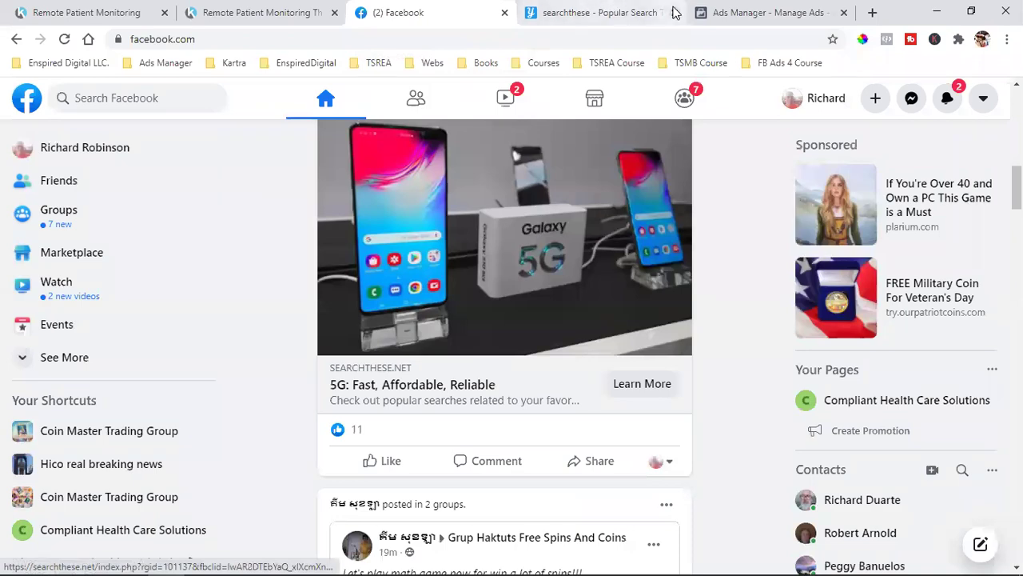
click(675, 12)
scroll(589, 280, down, 5)
scroll(589, 280, down, 15)
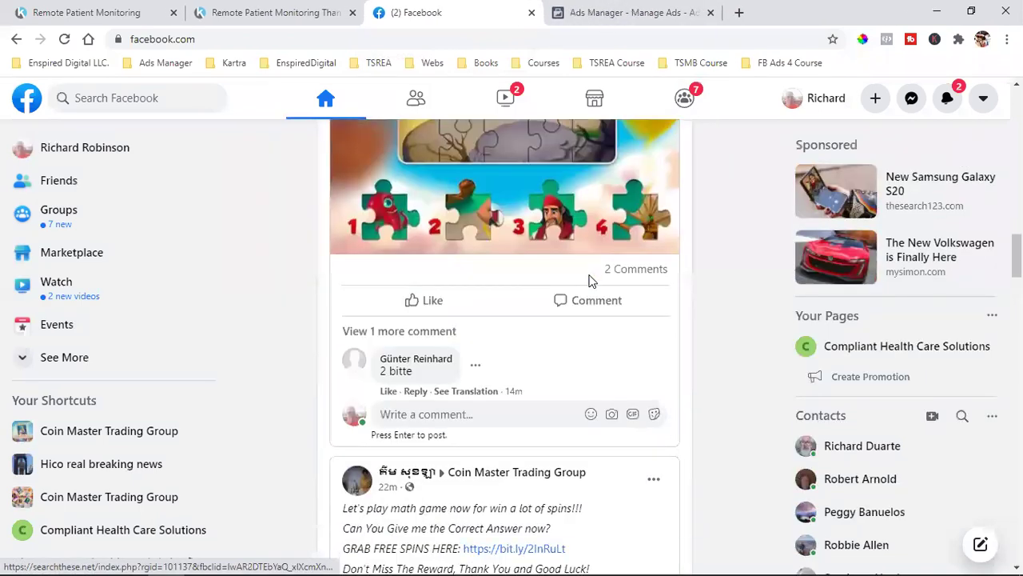
scroll(589, 280, down, 12)
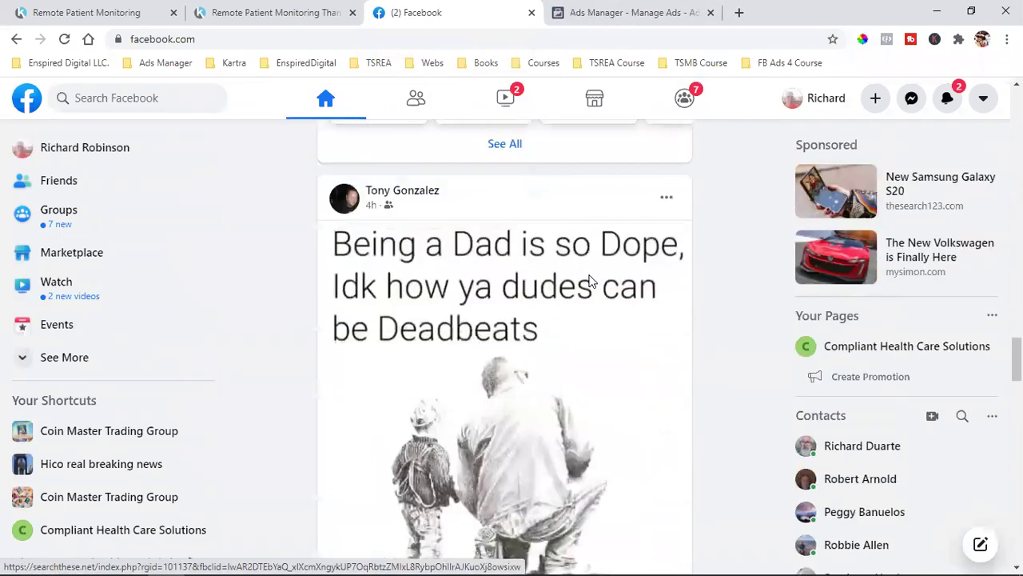
scroll(589, 280, down, 12)
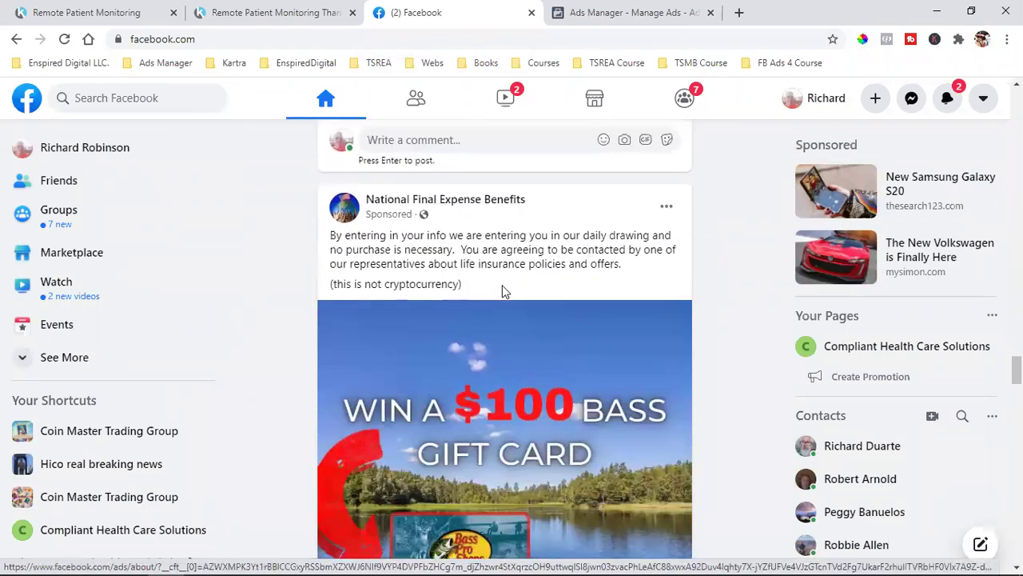
scroll(502, 285, down, 3)
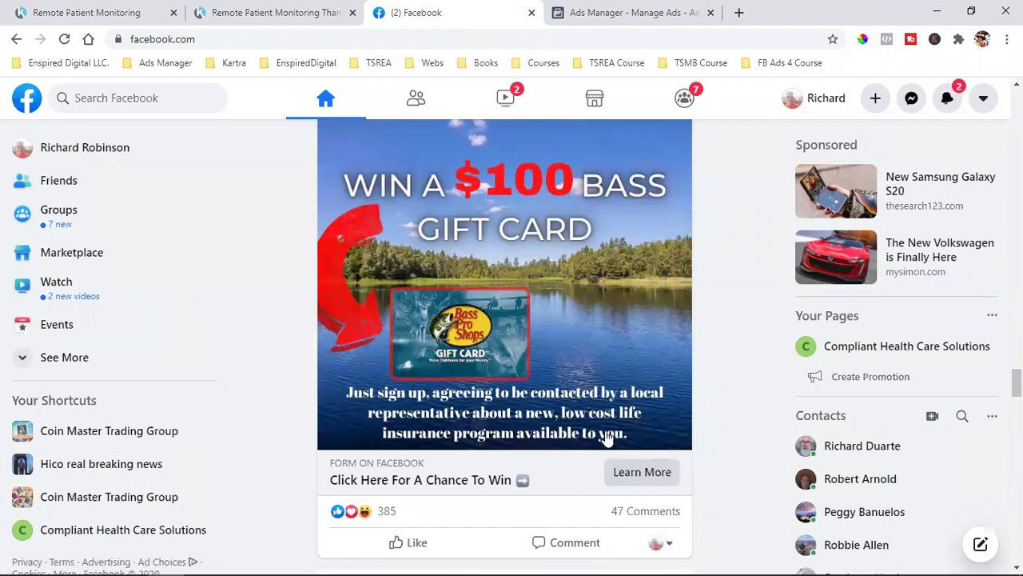
Open the National Final Expense Benefits ad's lead form, review its fields and close it without submitting
click(471, 337)
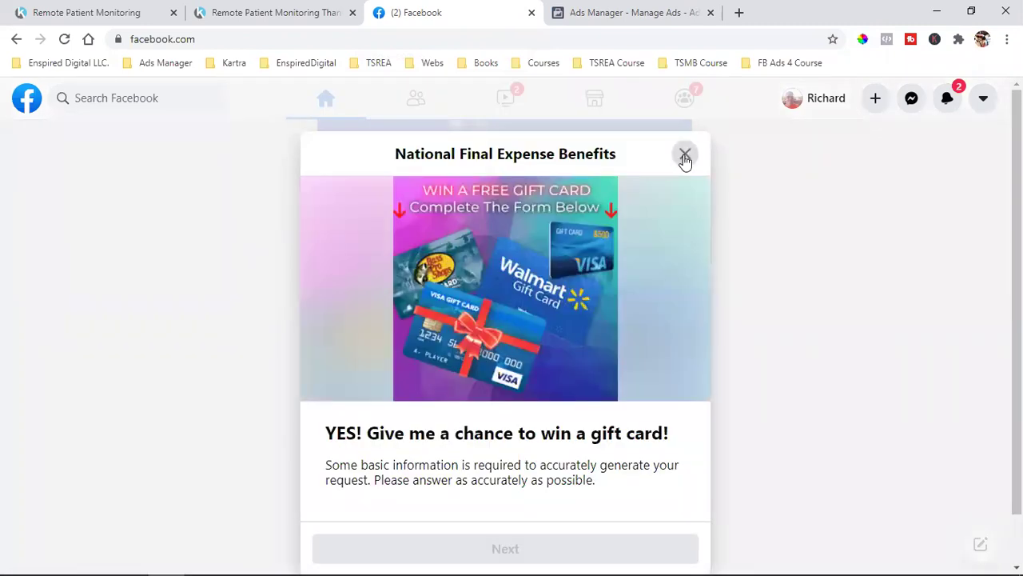
scroll(589, 362, down, 4)
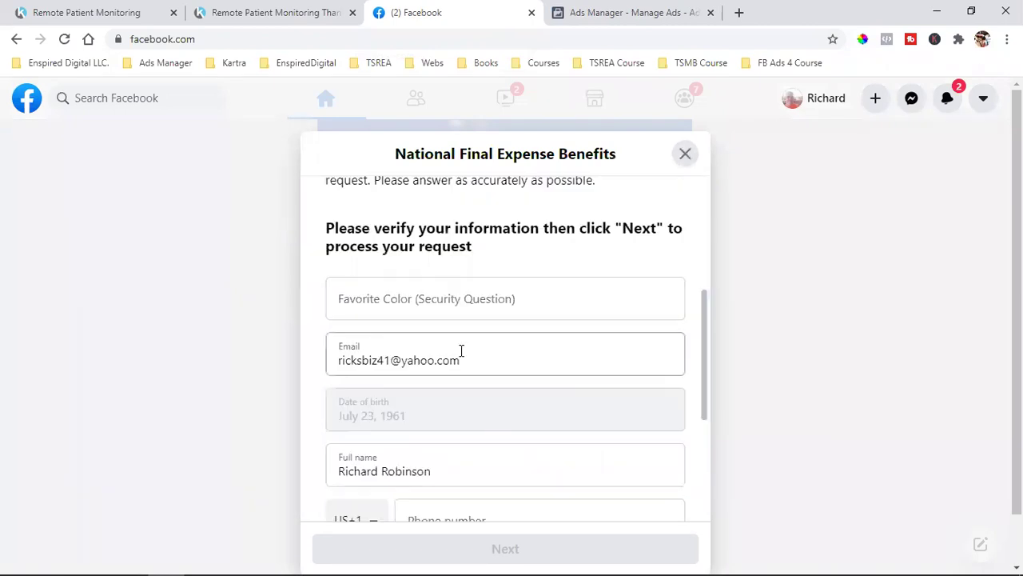
scroll(461, 350, down, 3)
scroll(518, 438, up, 7)
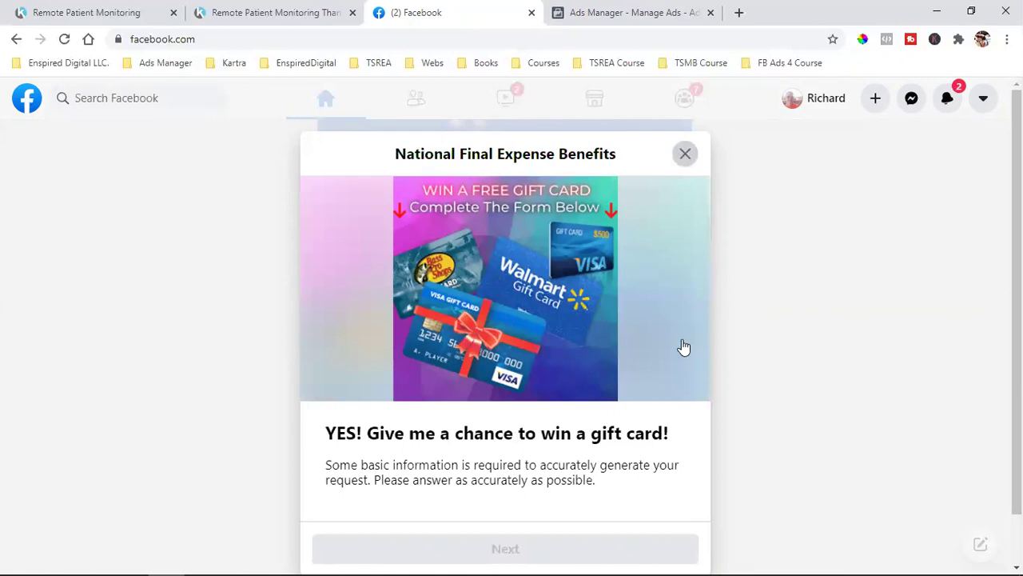
key(Escape)
Look through the Facebook news feed for further sponsored posts, as far as the Capital One Shopping ad
scroll(684, 352, down, 4)
scroll(683, 349, down, 3)
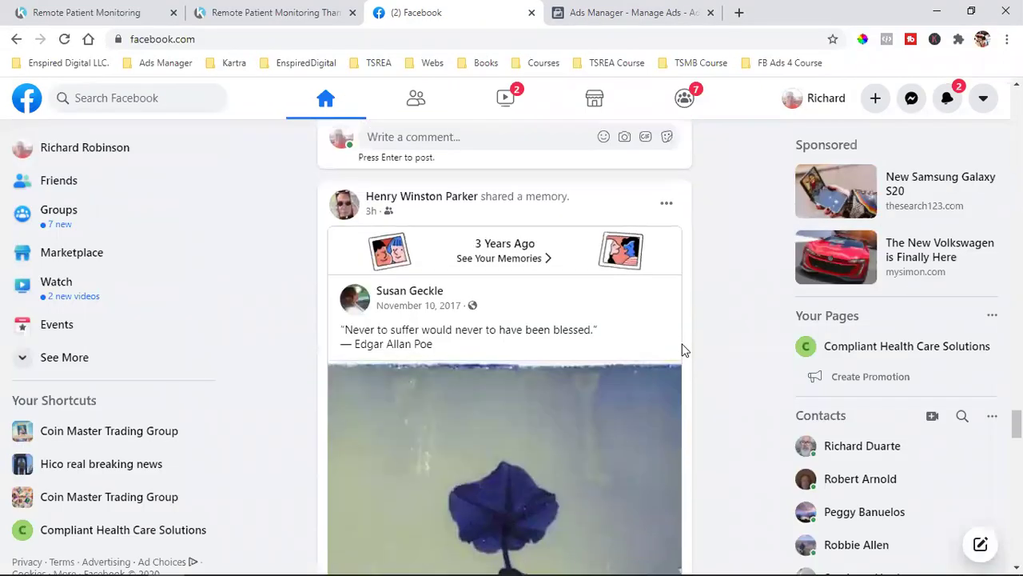
scroll(683, 352, down, 8)
scroll(683, 351, down, 1)
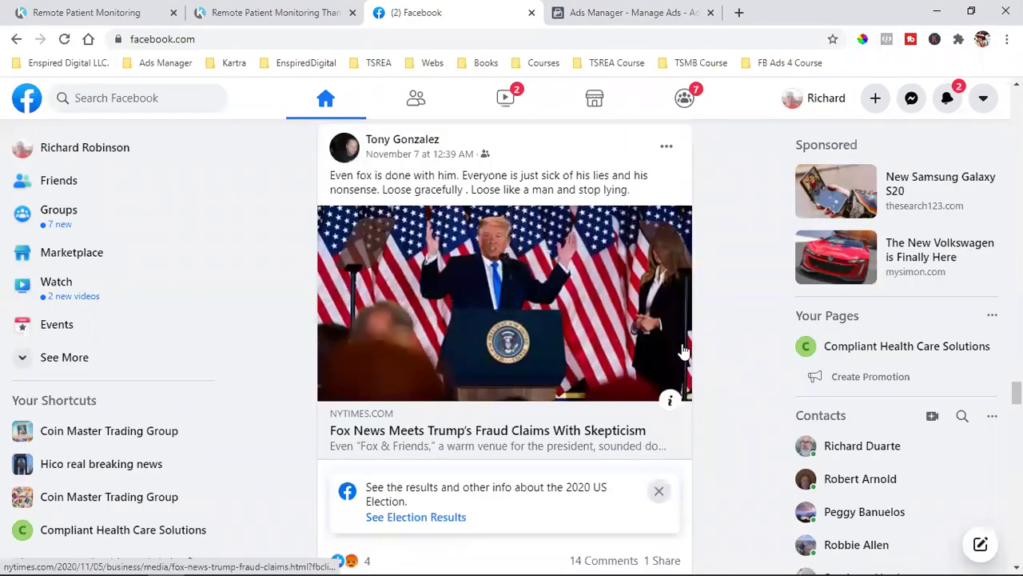
scroll(684, 352, down, 10)
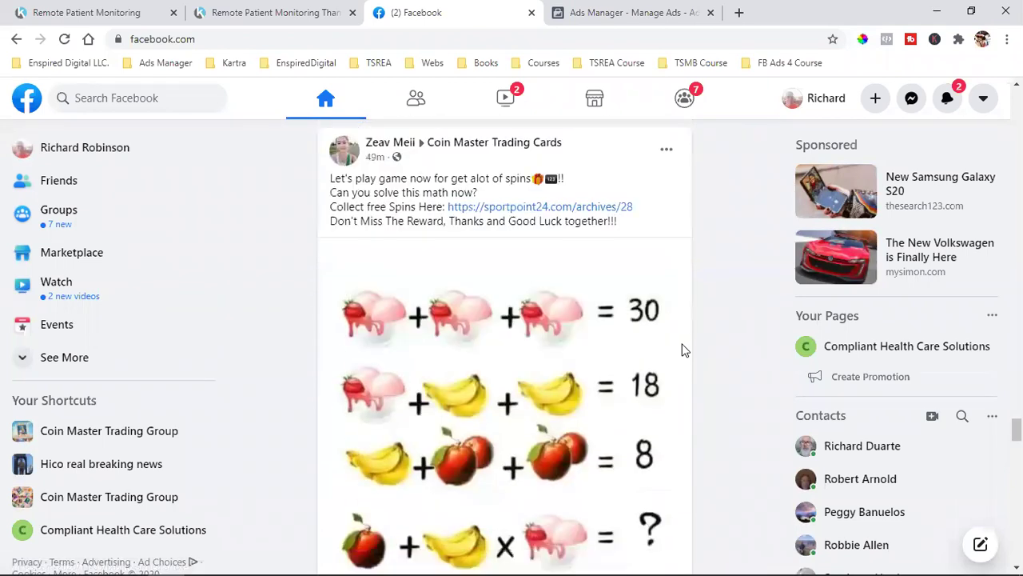
scroll(684, 351, down, 8)
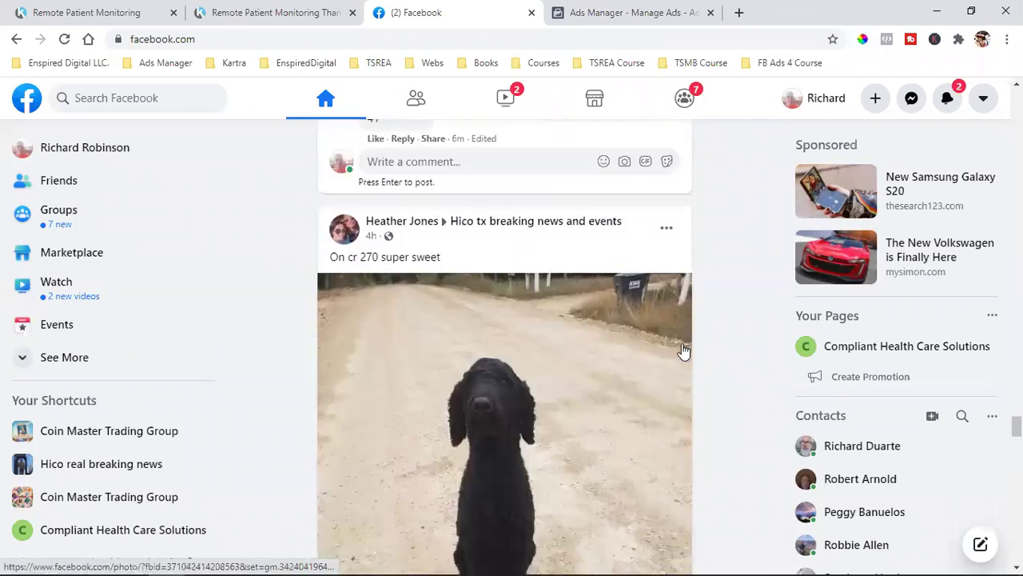
scroll(684, 350, down, 10)
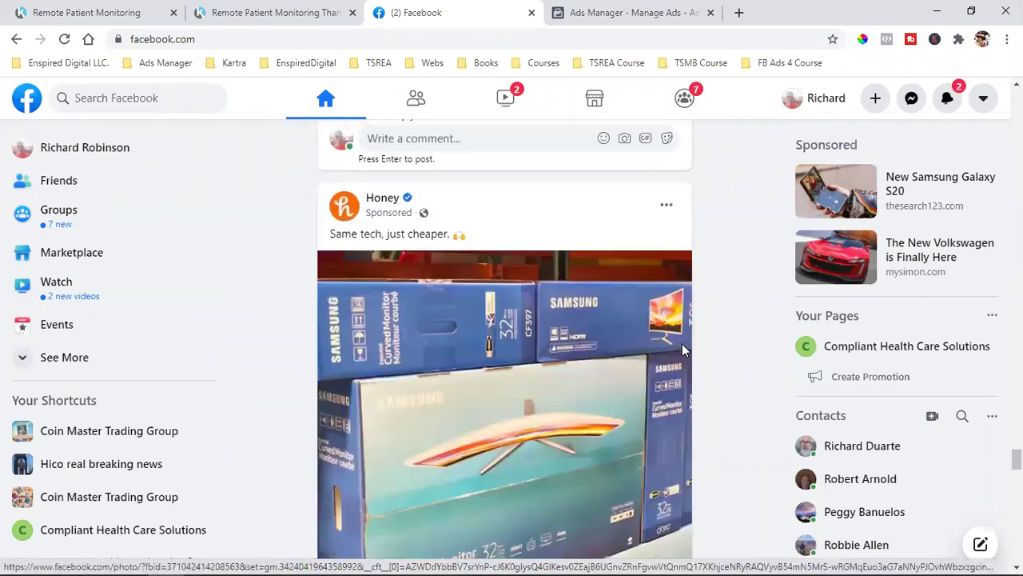
scroll(682, 348, down, 10)
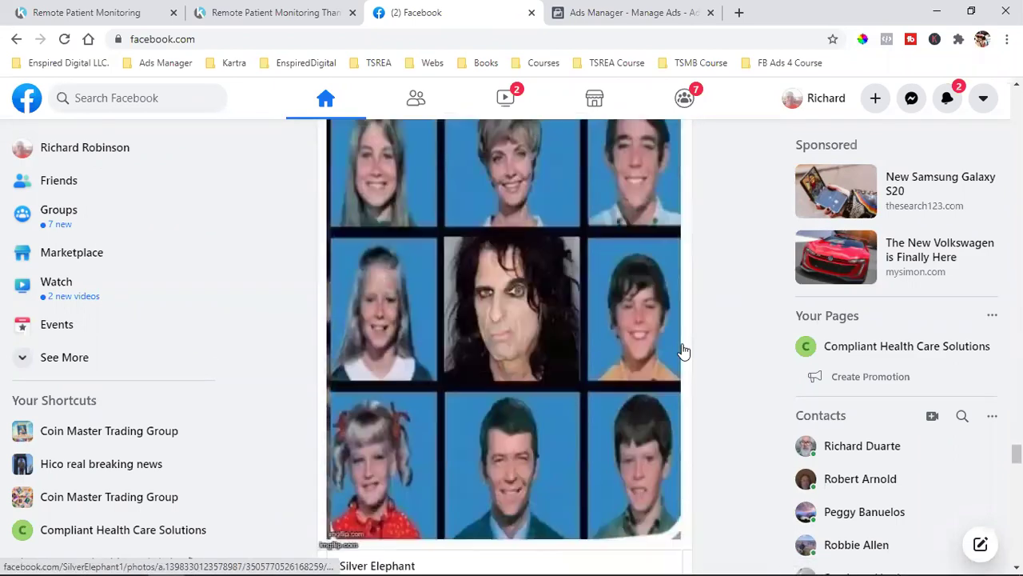
scroll(684, 352, down, 10)
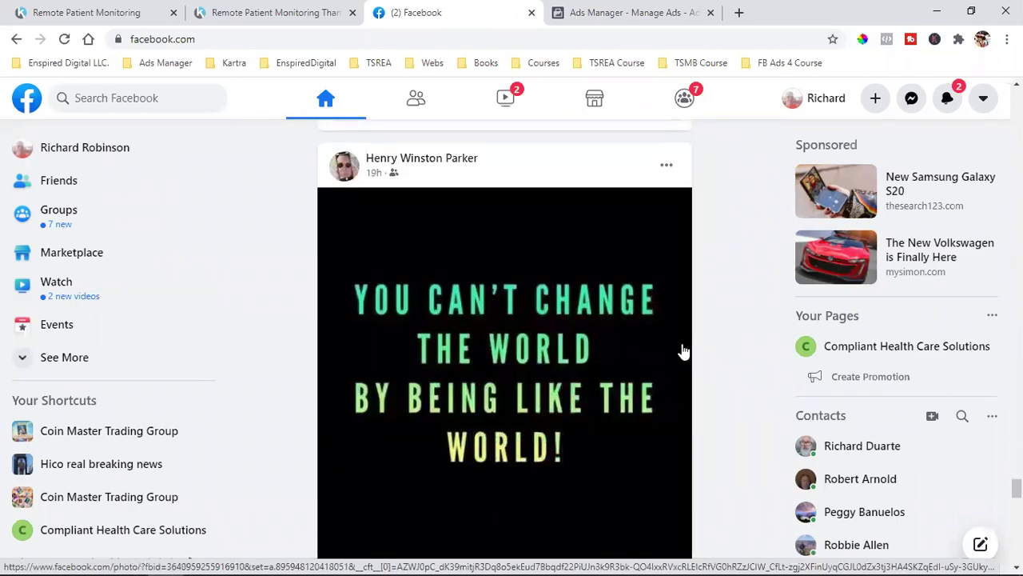
scroll(684, 351, down, 10)
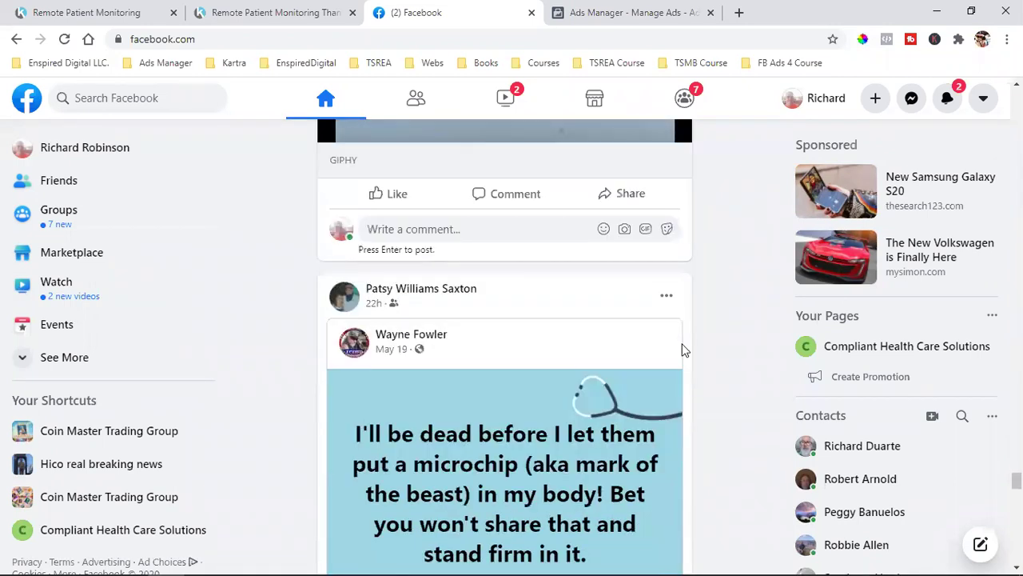
scroll(683, 349, down, 10)
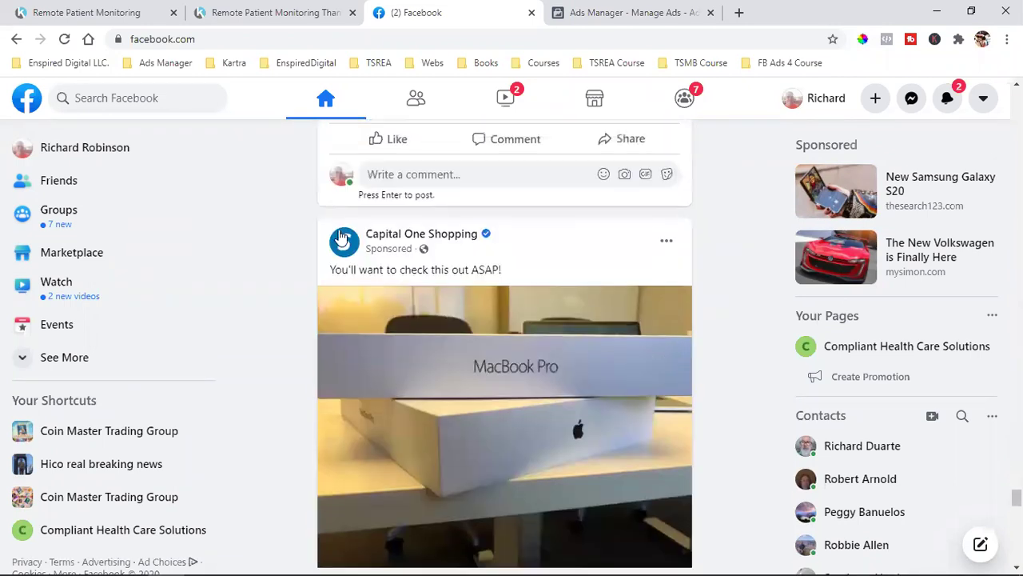
scroll(652, 343, down, 1)
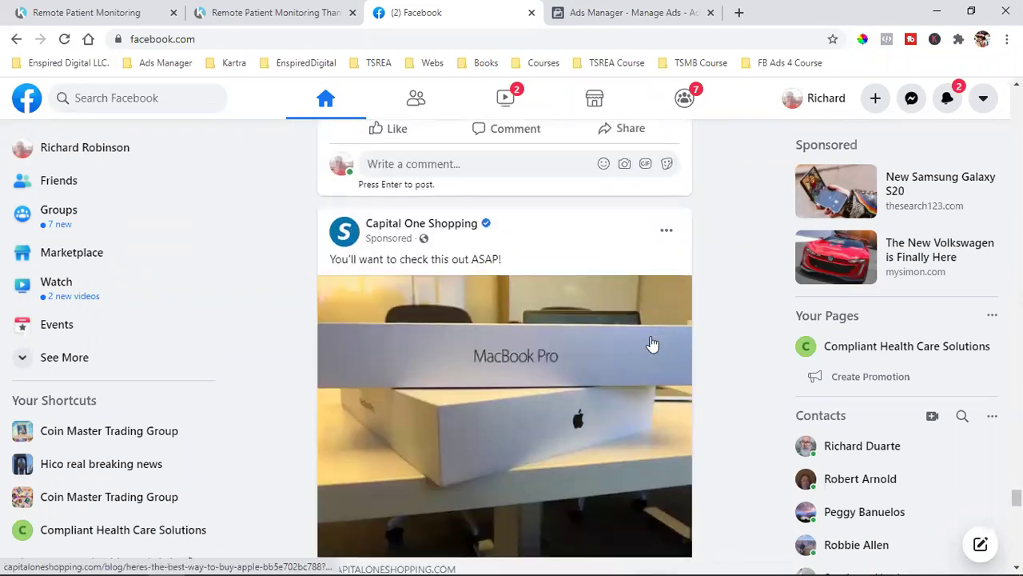
Open the Capital One Shopping ad's landing page and review the article and its "Add to Chrome" call to action
scroll(652, 343, down, 3)
click(628, 294)
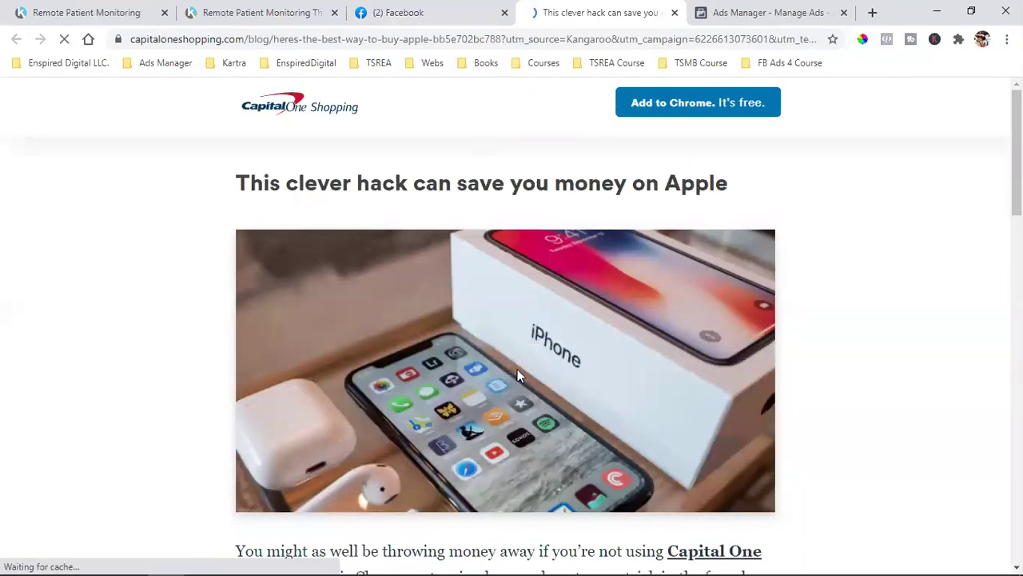
scroll(517, 370, down, 7)
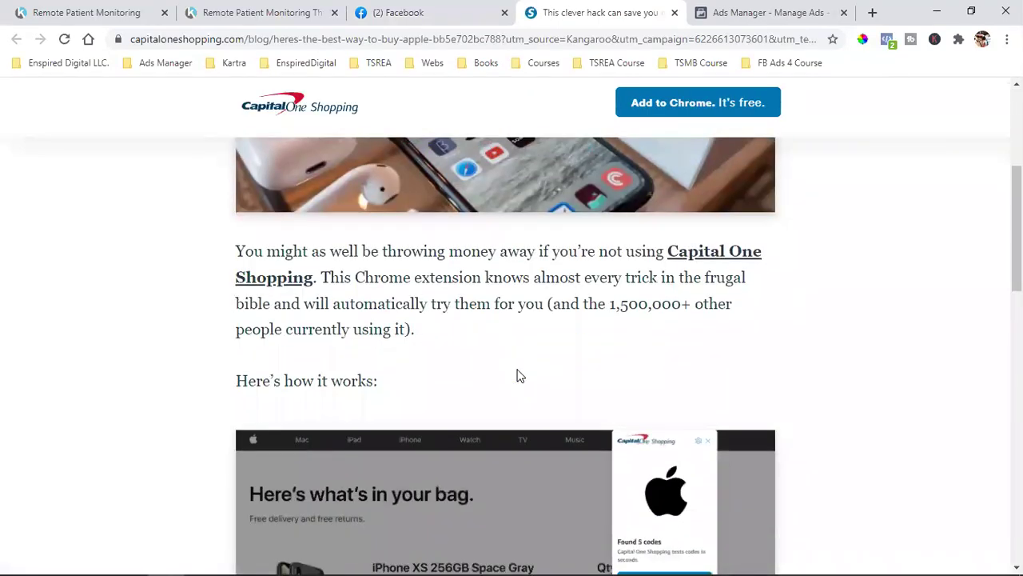
scroll(515, 375, down, 9)
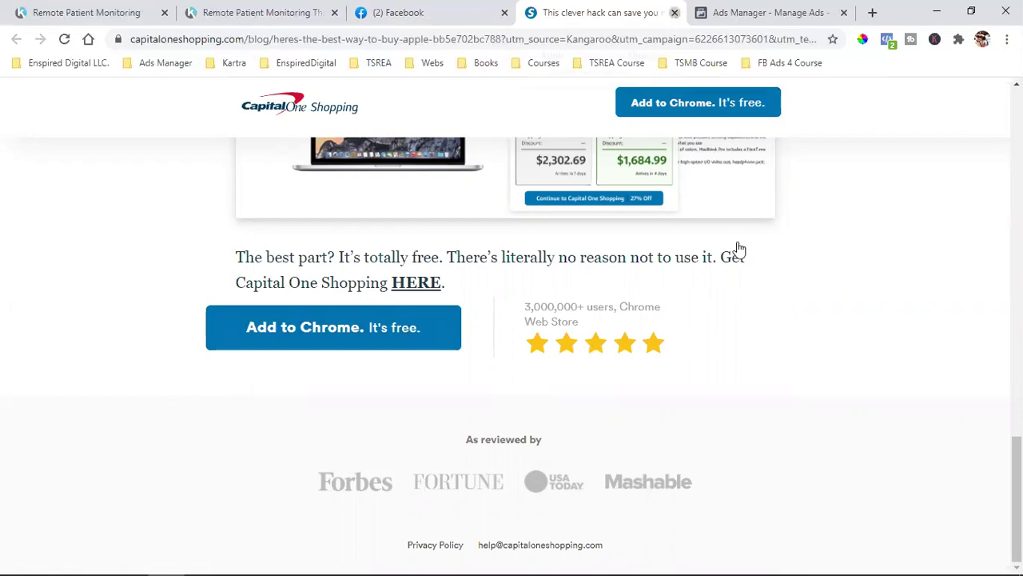
Close the Capital One Shopping page and find the Veeam Software sponsored post in the Facebook feed
key(ctrl+w)
scroll(574, 443, down, 8)
scroll(574, 443, down, 10)
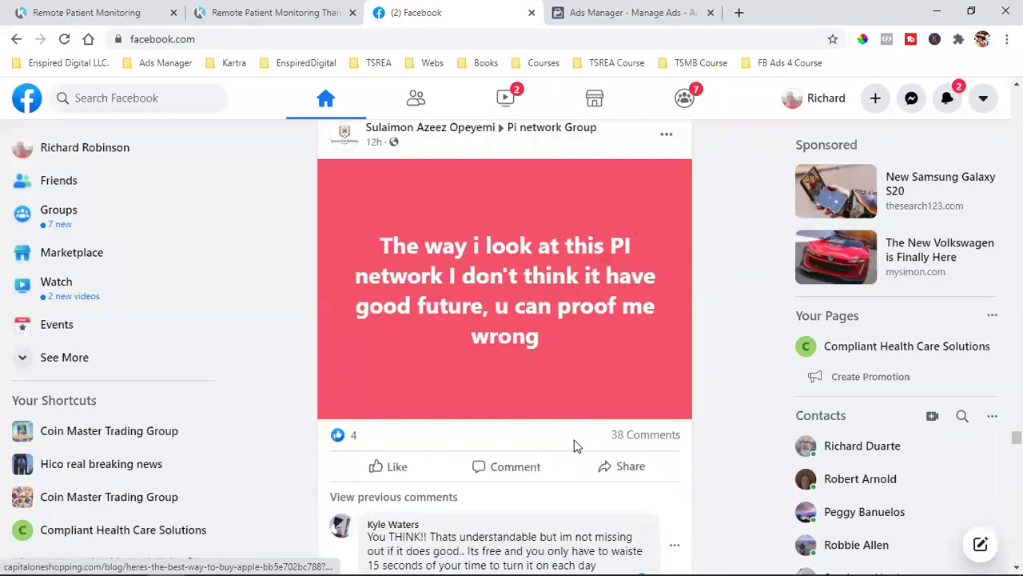
scroll(574, 445, down, 12)
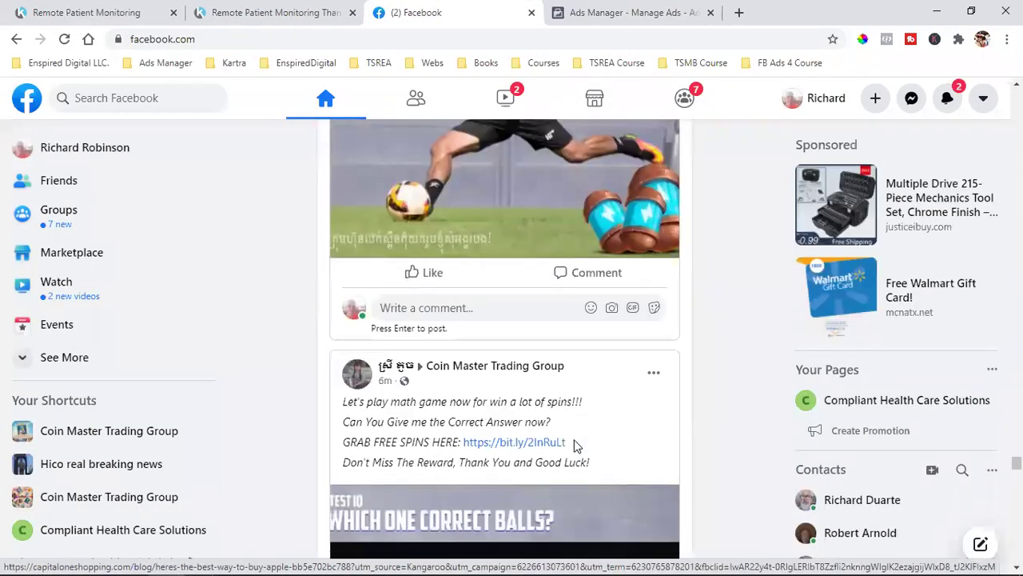
scroll(574, 445, down, 3)
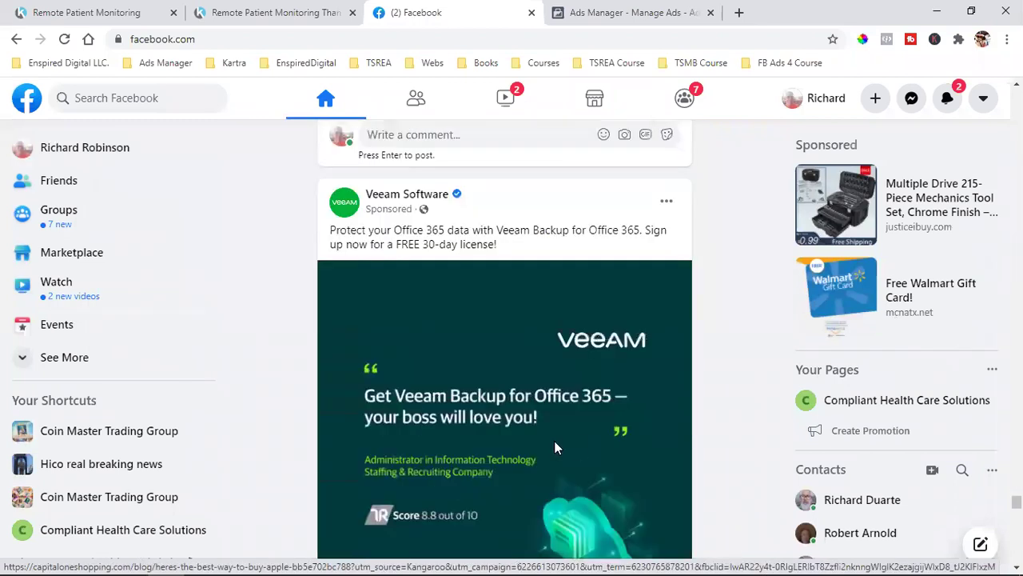
scroll(650, 383, down, 5)
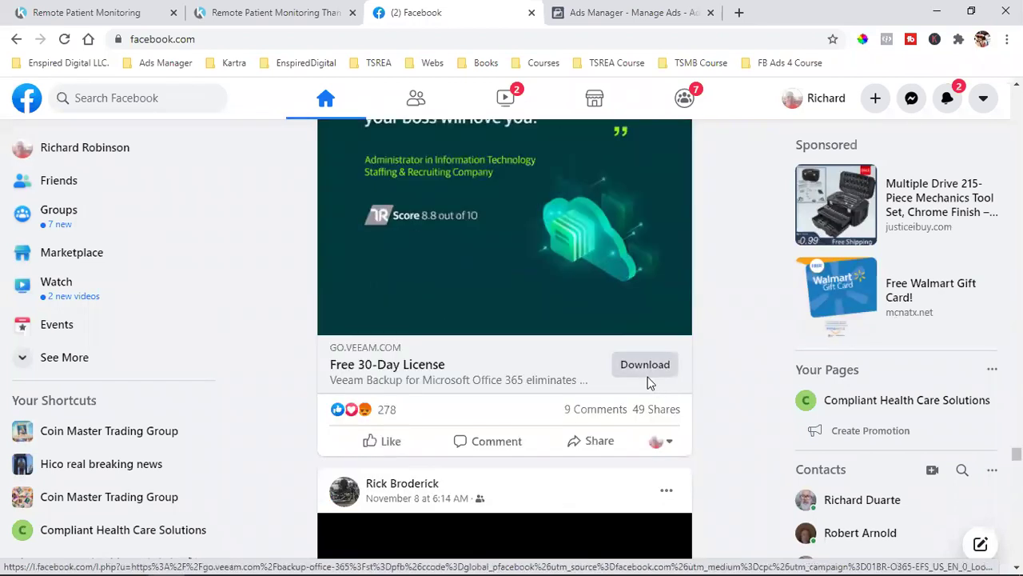
Open the Veeam ad's landing page and review its 30-day trial form down to the "Download Now" call to action
click(648, 377)
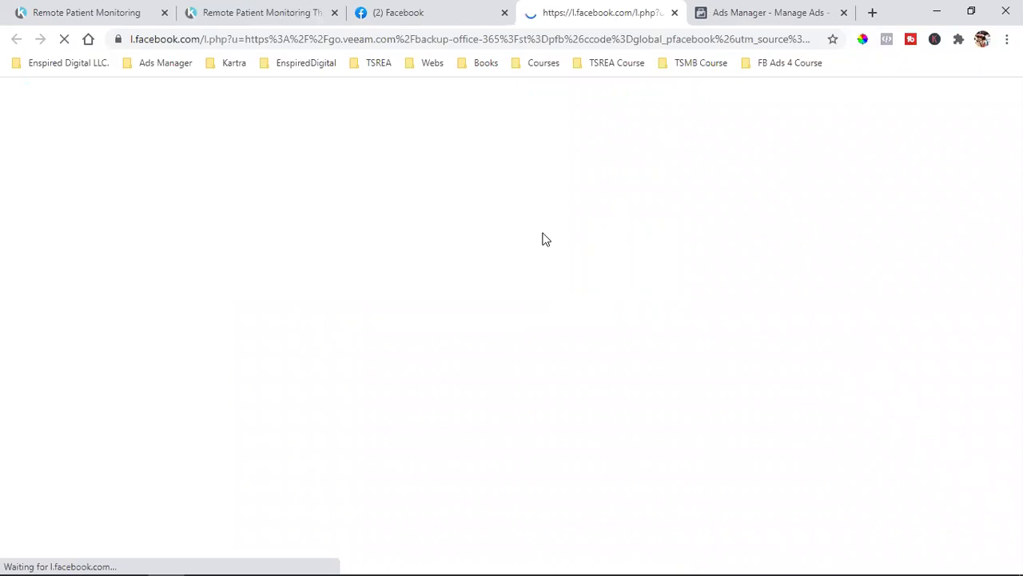
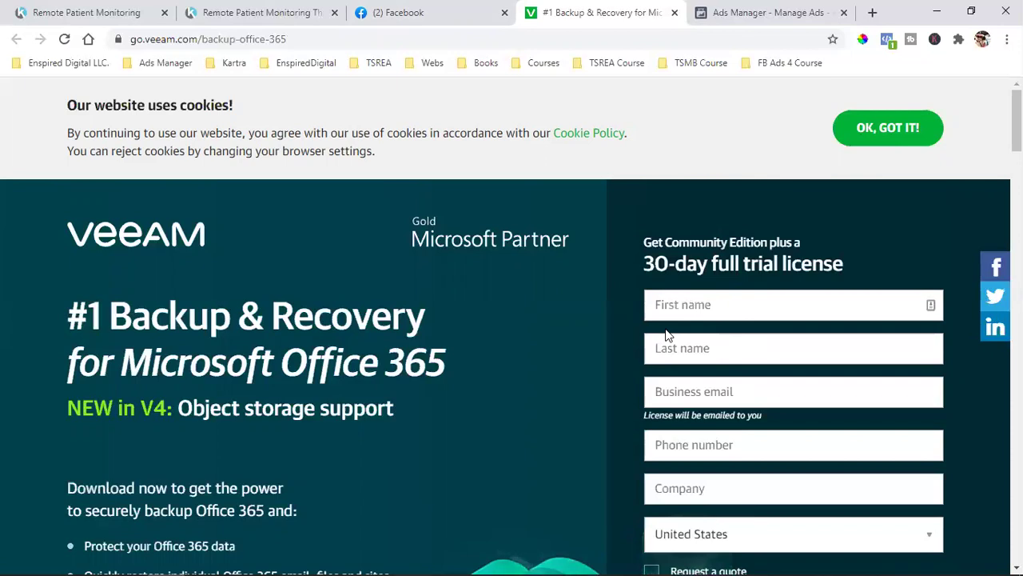
scroll(668, 334, down, 1)
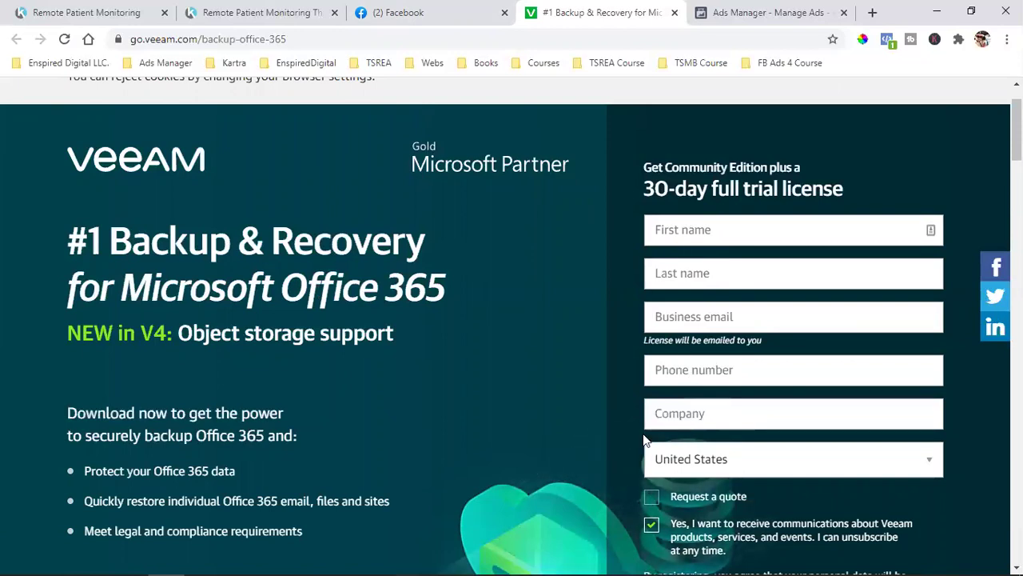
scroll(667, 416, down, 1)
scroll(667, 414, down, 1)
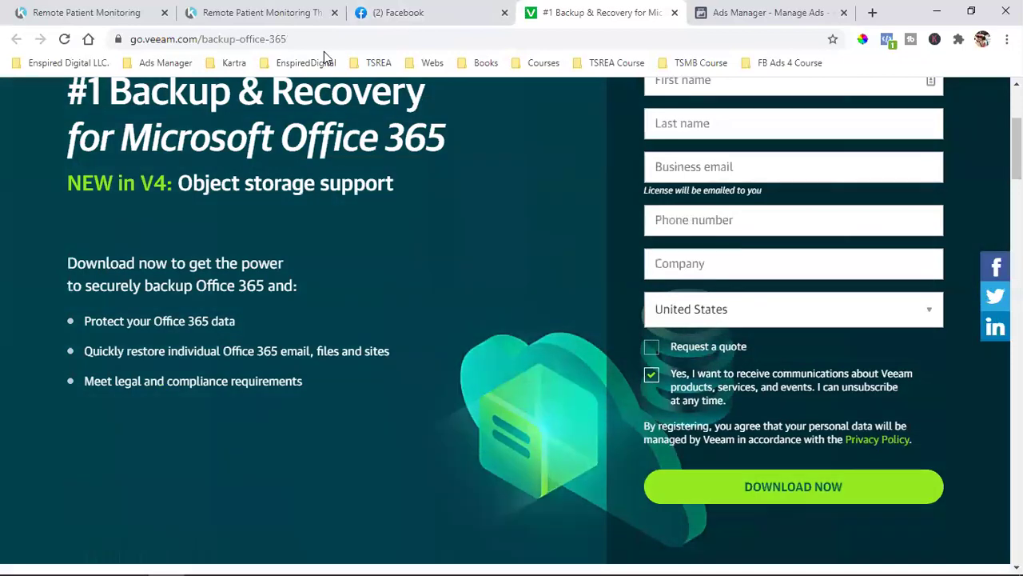
Compare the Remote Patient Monitoring thank-you page with the Veeam landing page and its sign-up form
click(263, 12)
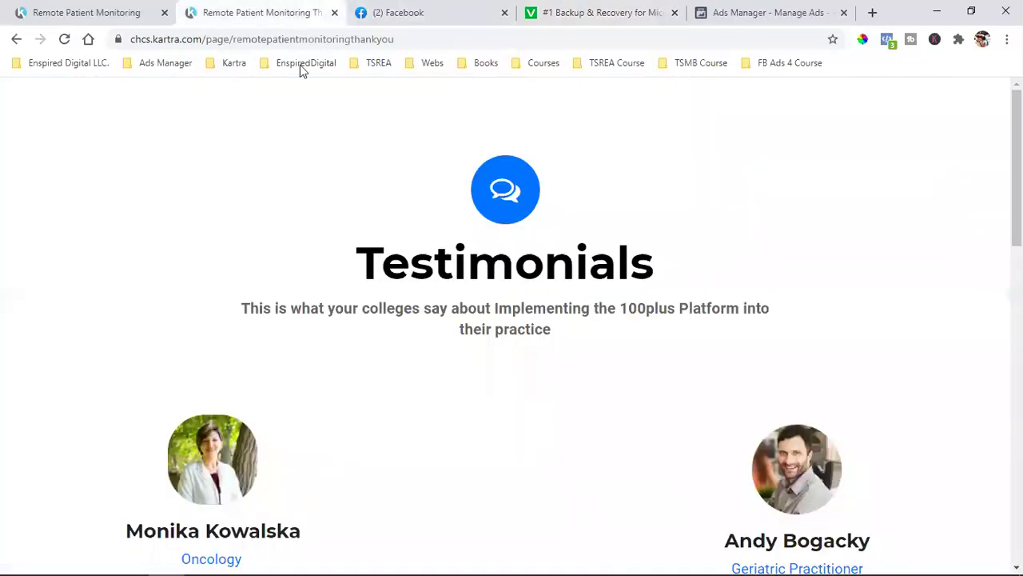
click(595, 12)
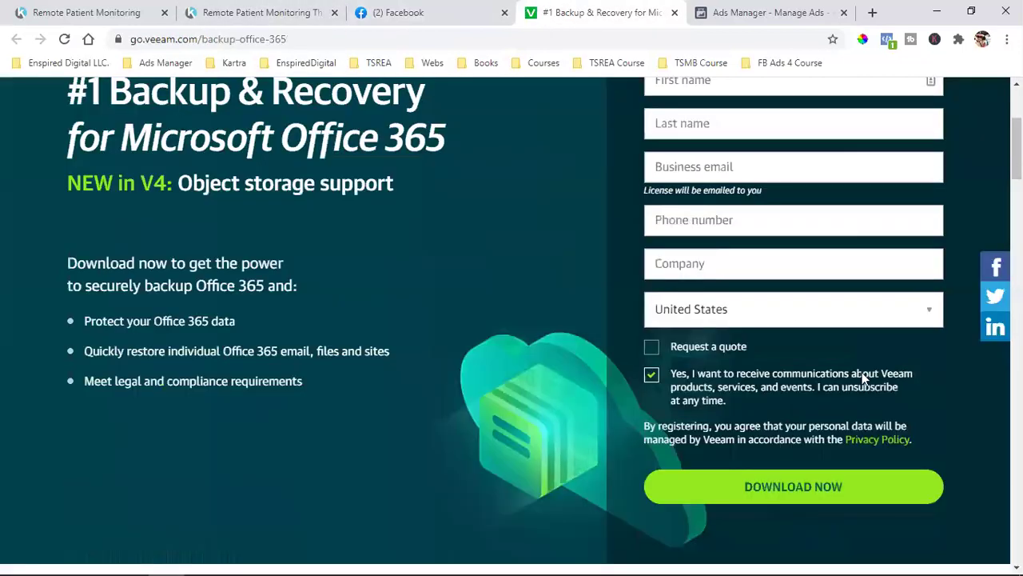
scroll(861, 372, up, 1)
scroll(855, 306, down, 3)
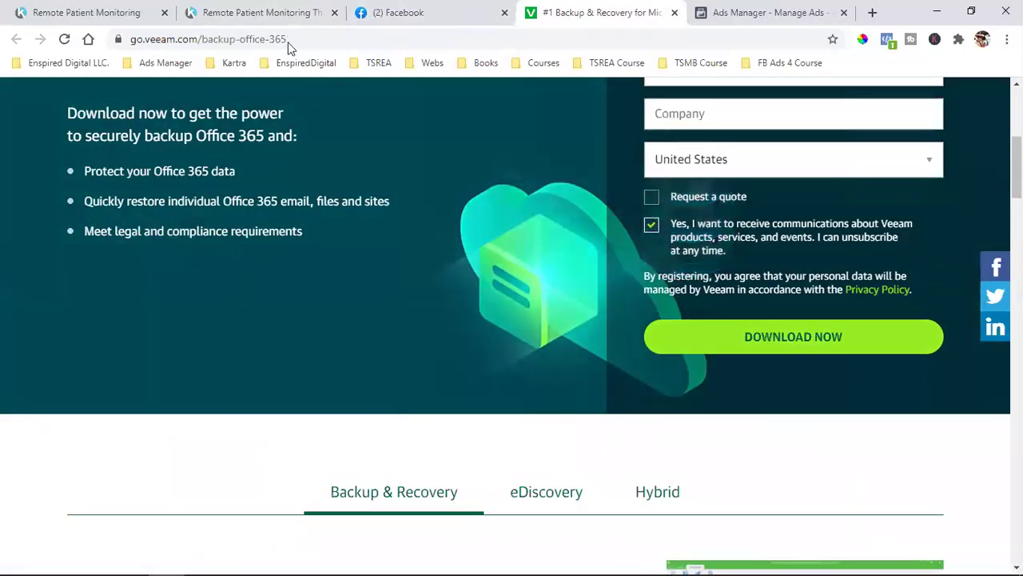
Reorder the browser tabs so the Veeam page comes directly before the Remote Patient Monitoring thank-you page, and return to the thank-you page
click(264, 12)
drag(565, 10, 228, 11)
click(446, 11)
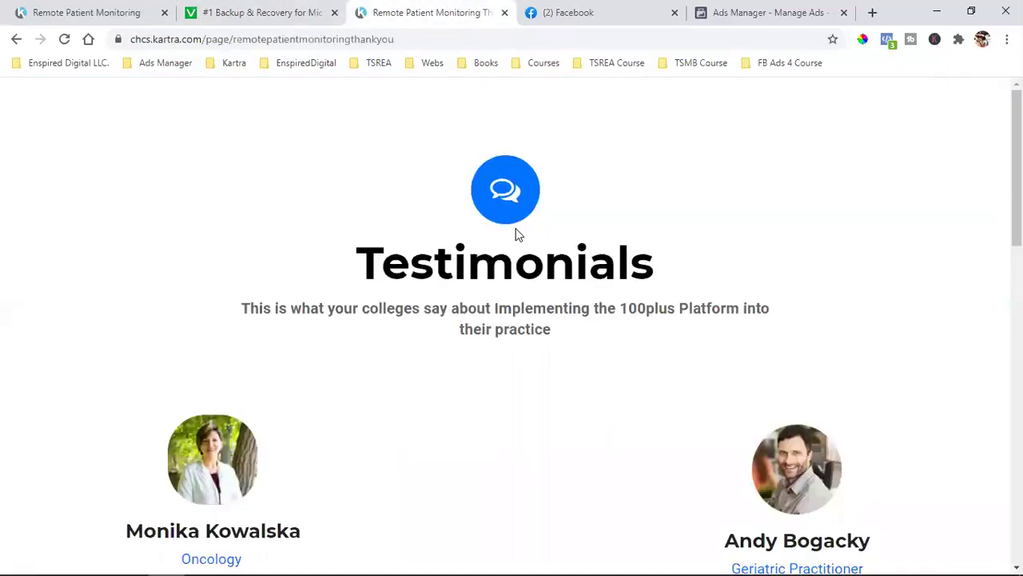
click(258, 39)
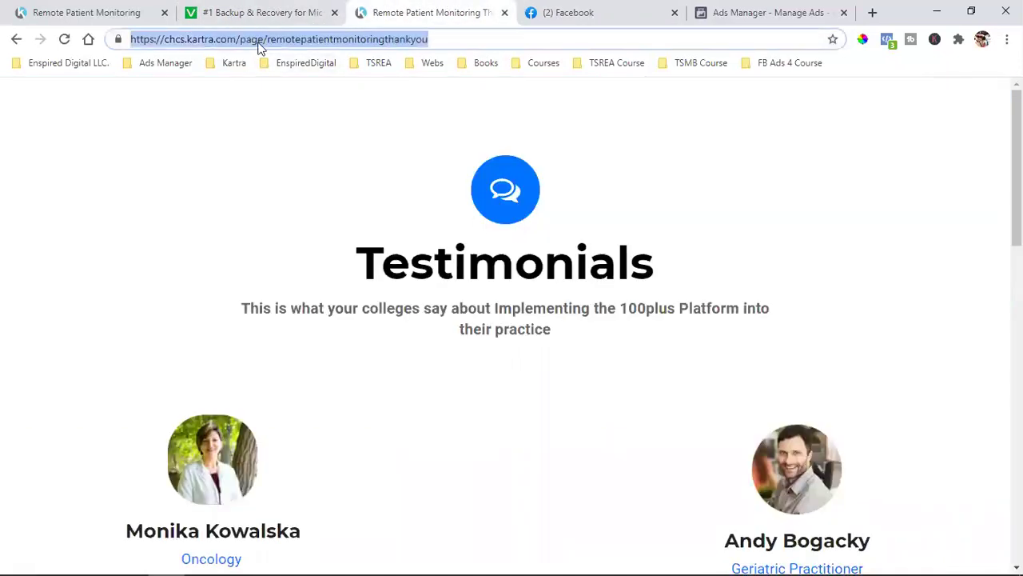
click(179, 39)
drag(163, 39, 435, 40)
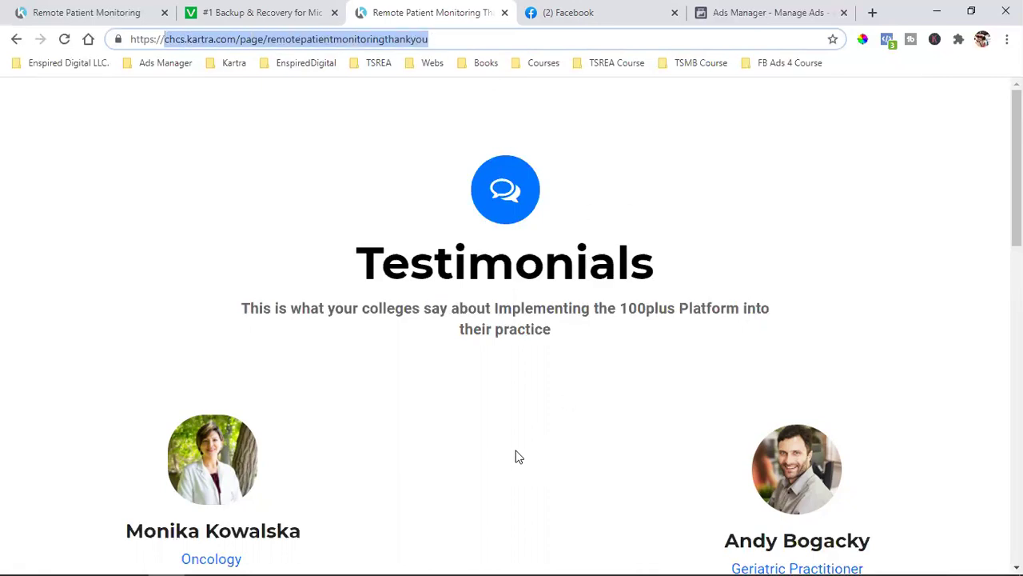
Review the path from Veeam's Facebook ad to the trial form on its landing page
click(270, 12)
scroll(396, 308, up, 5)
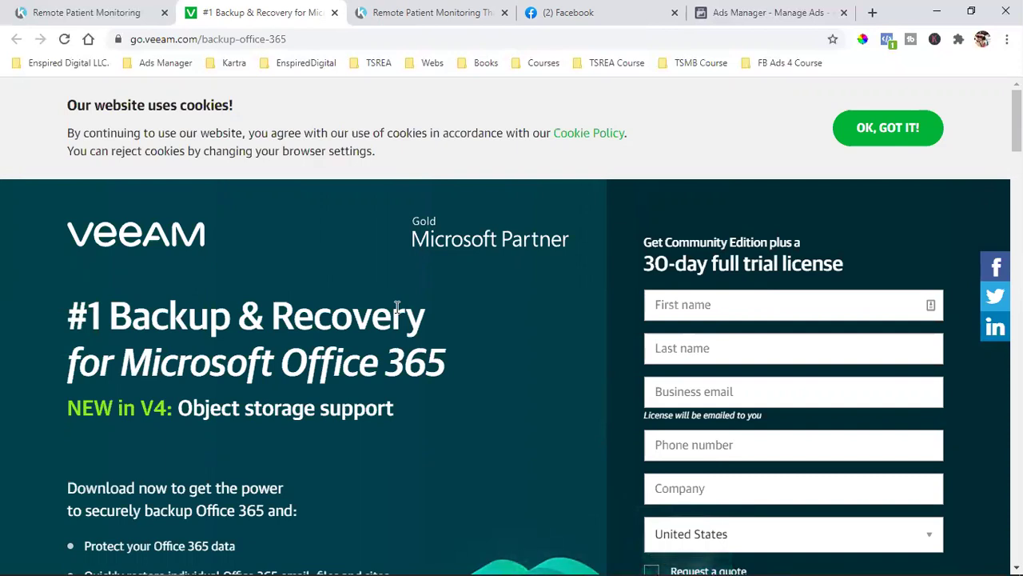
click(579, 16)
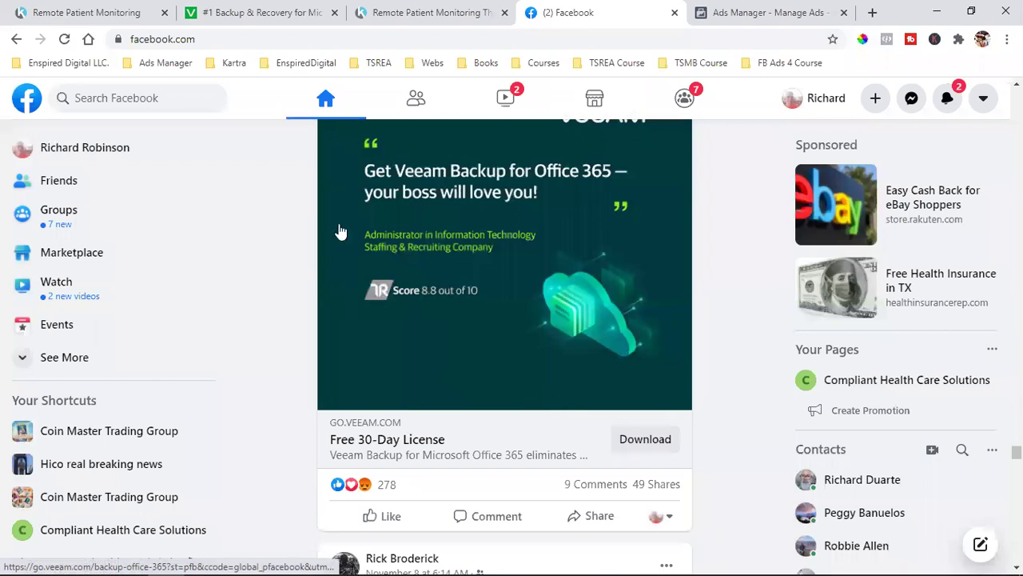
click(275, 10)
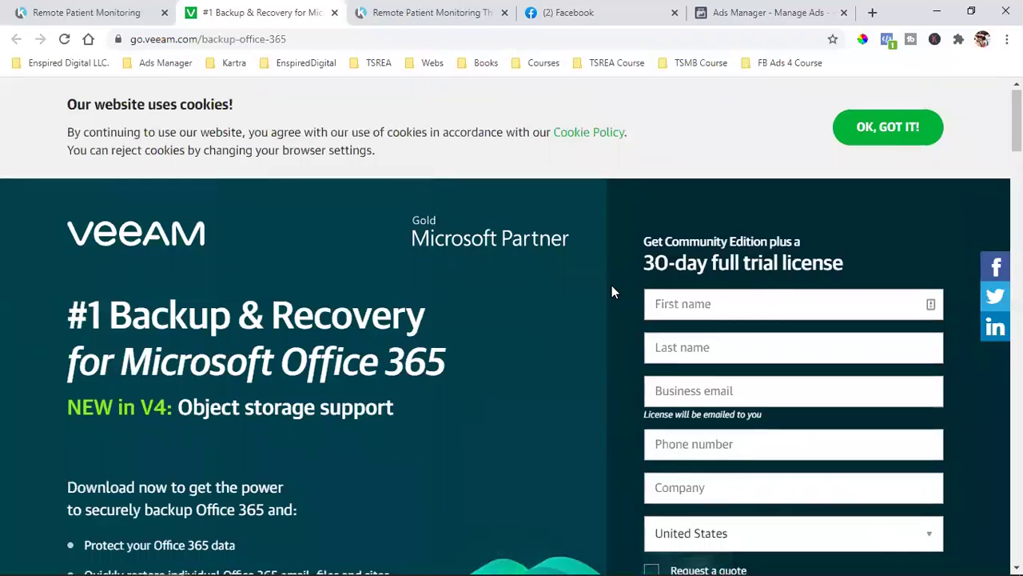
scroll(614, 275, down, 1)
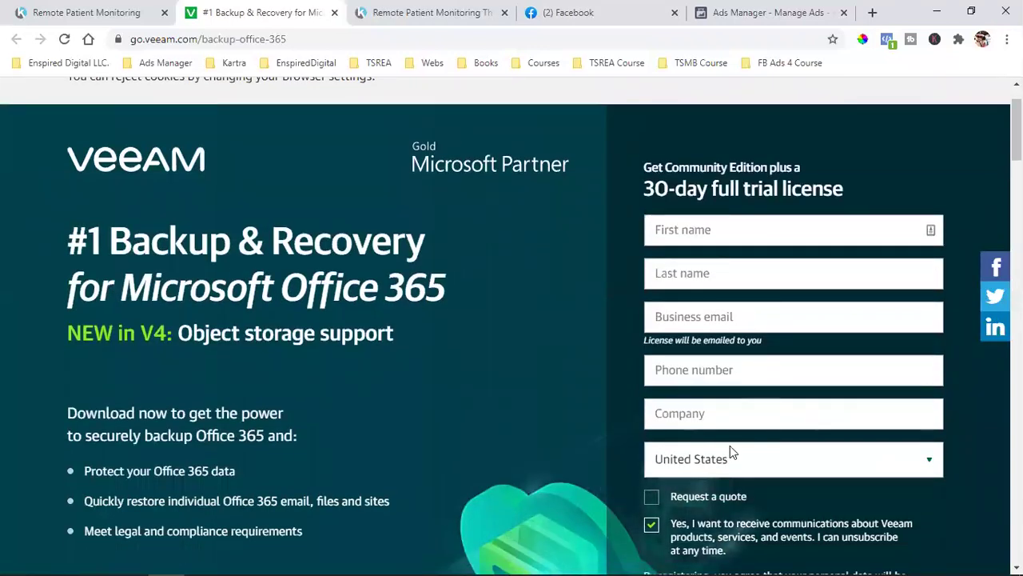
click(404, 17)
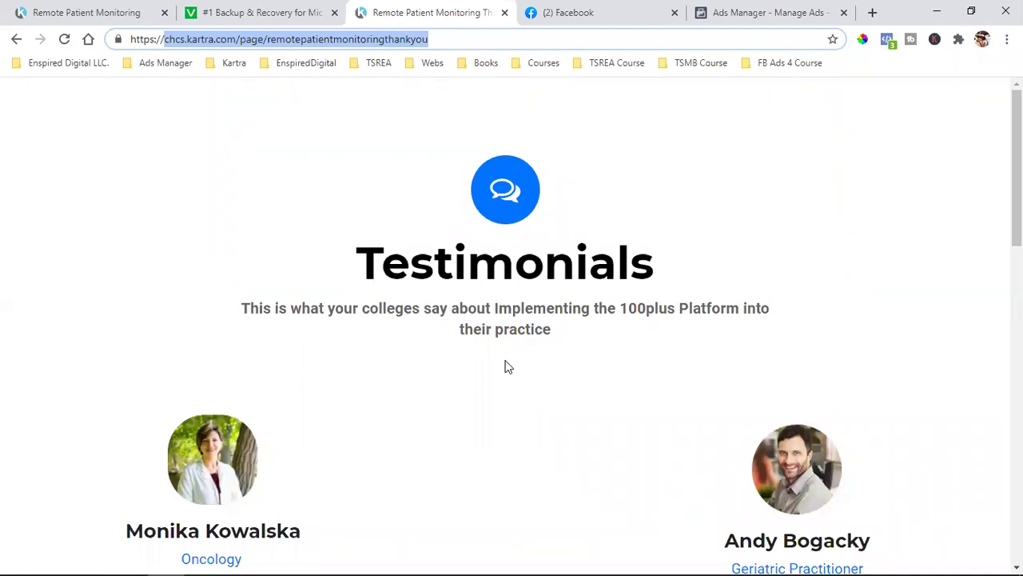
double_click(283, 43)
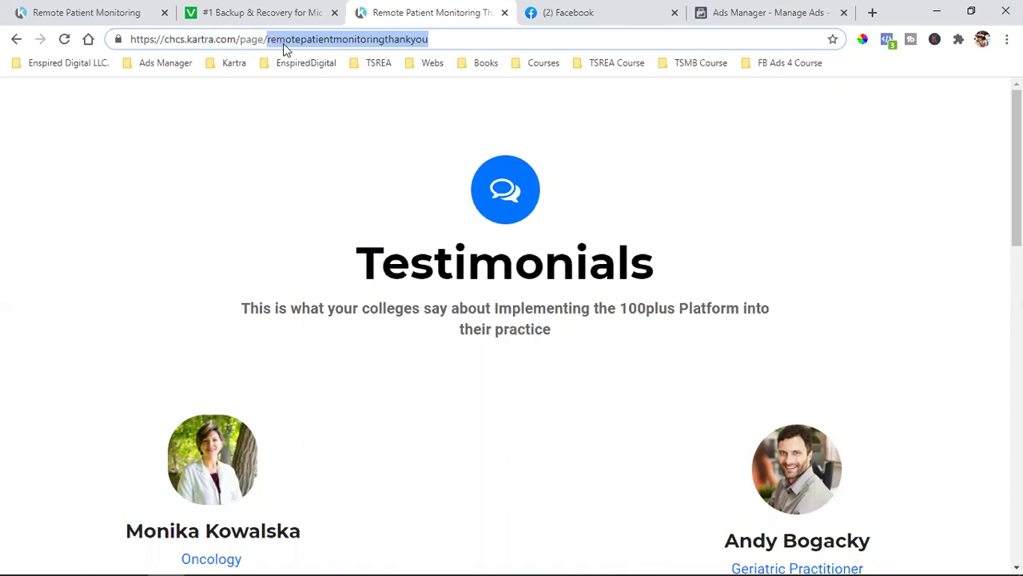
click(242, 40)
drag(167, 43, 521, 62)
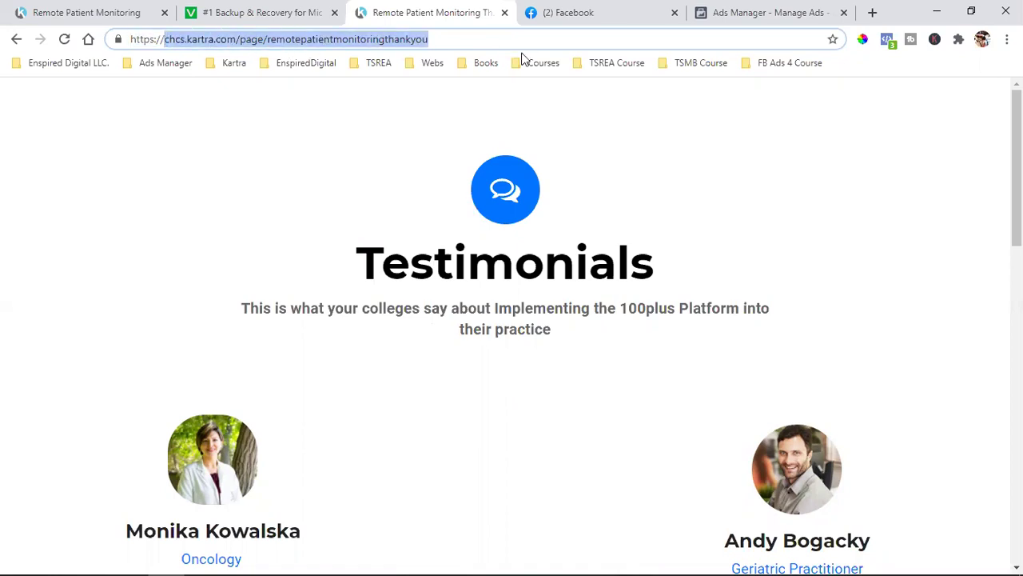
right_click(322, 39)
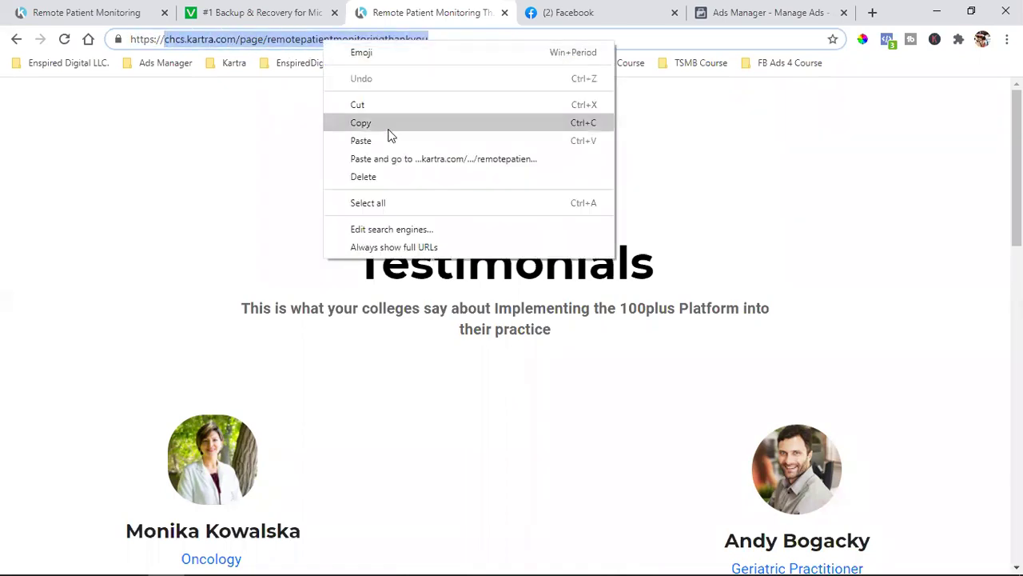
click(389, 128)
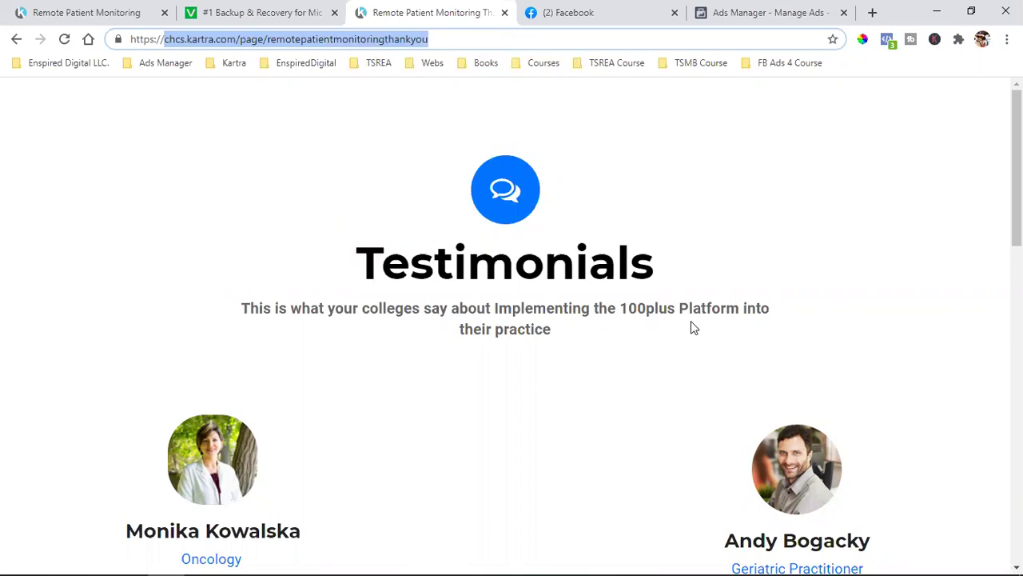
Recheck the Veeam landing page, and copy the thank-you page's address again, starting from "chcs.kartra.com"
click(231, 12)
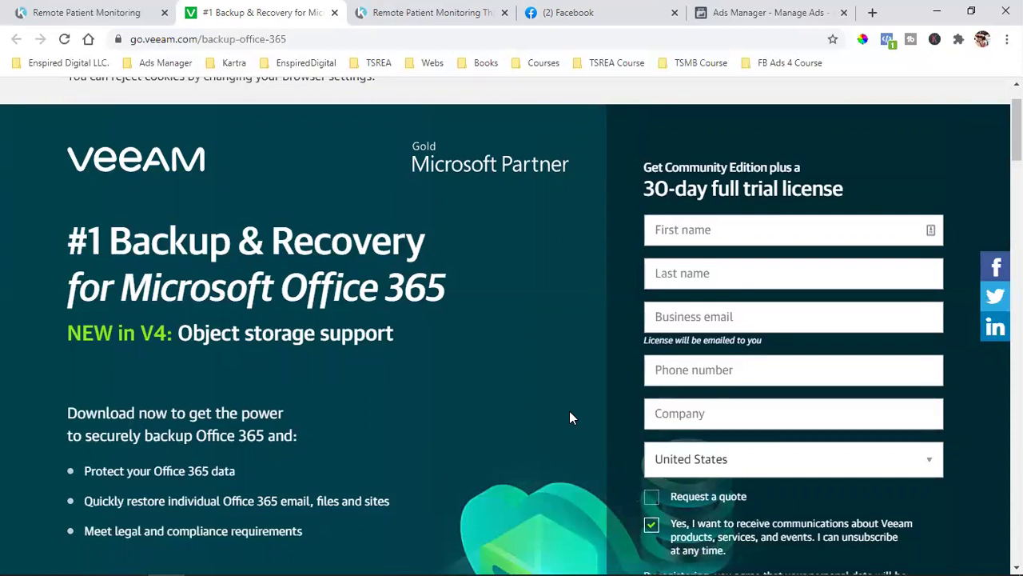
click(423, 15)
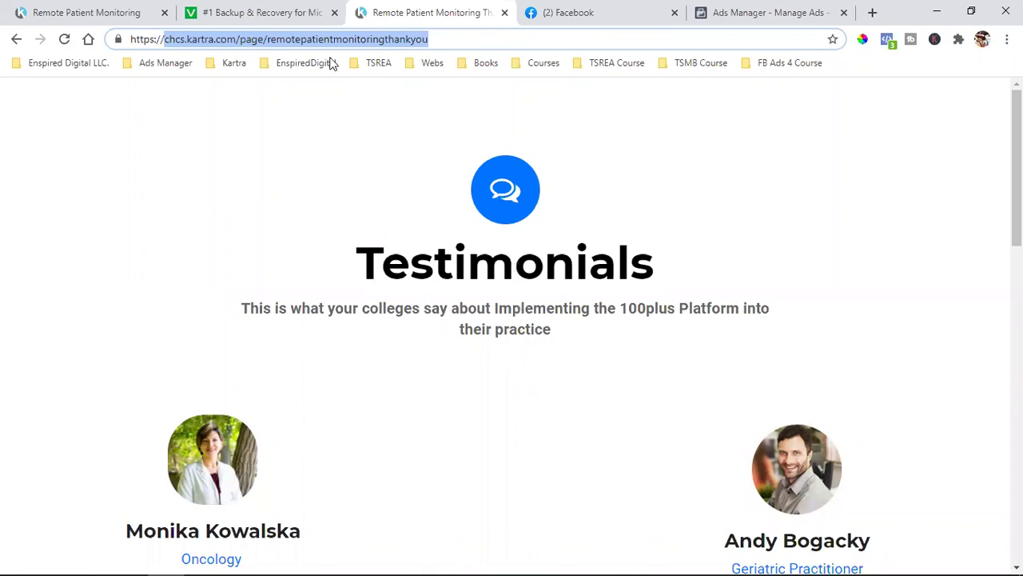
click(237, 39)
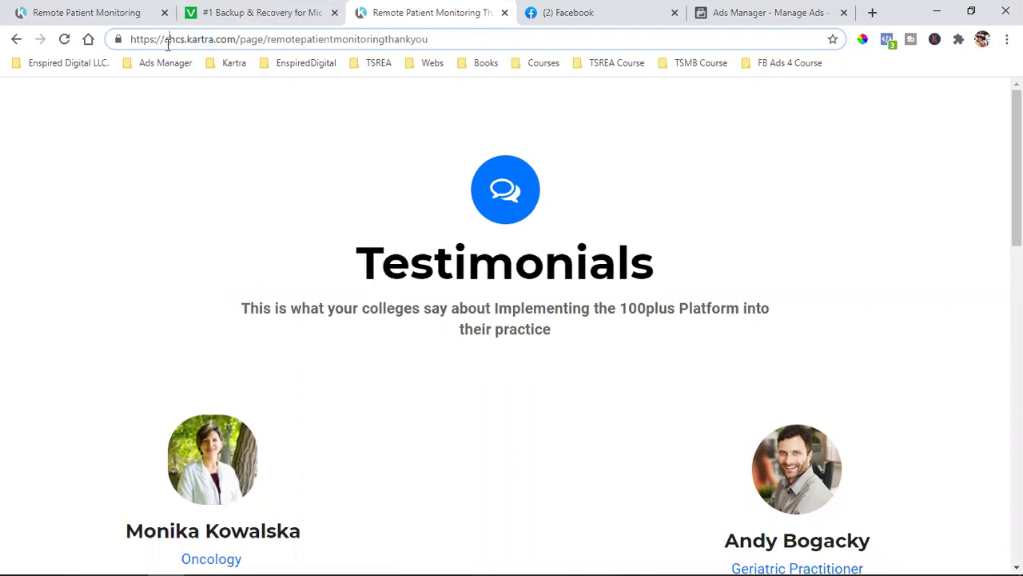
drag(164, 39, 452, 41)
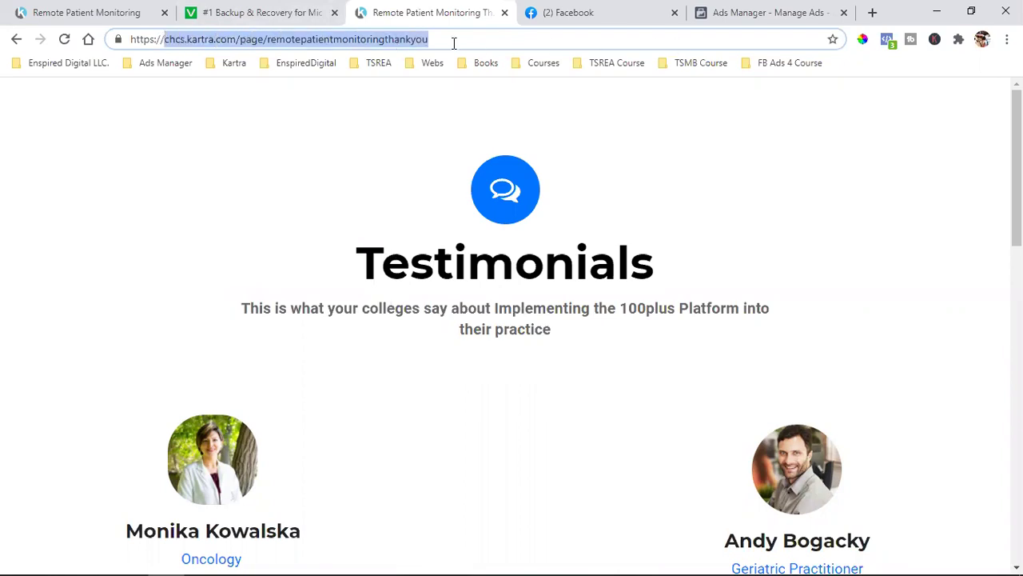
right_click(308, 44)
click(391, 126)
Switch to Ads Manager and open the Custom Conversions page in Events Manager for Compliant Health Care Solutions
click(766, 12)
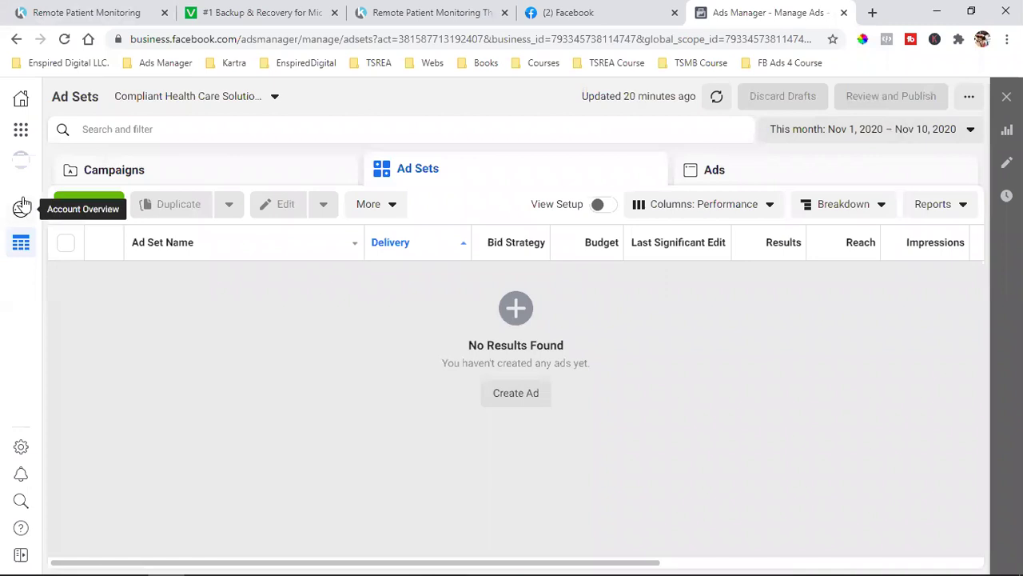
click(21, 132)
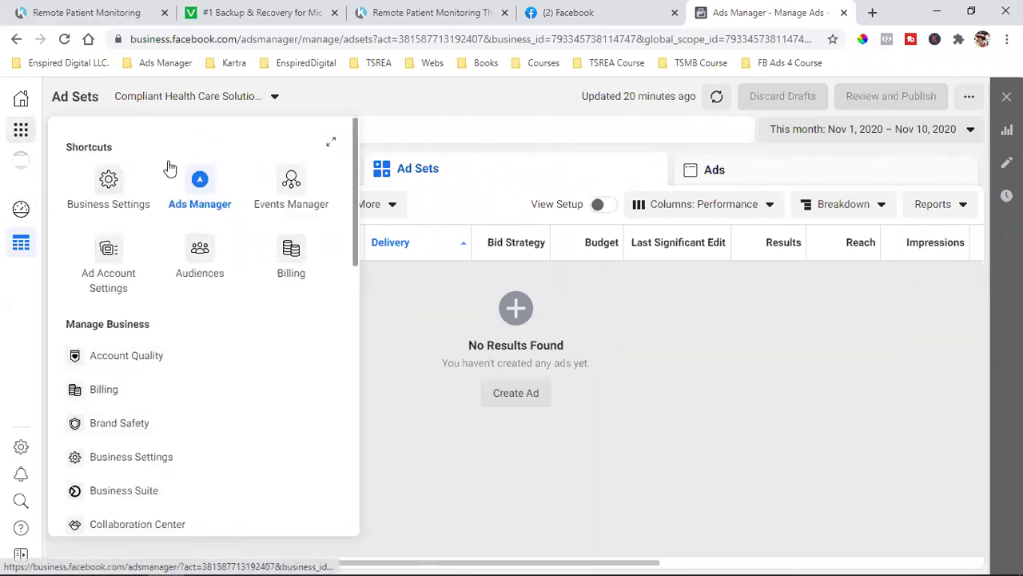
click(291, 190)
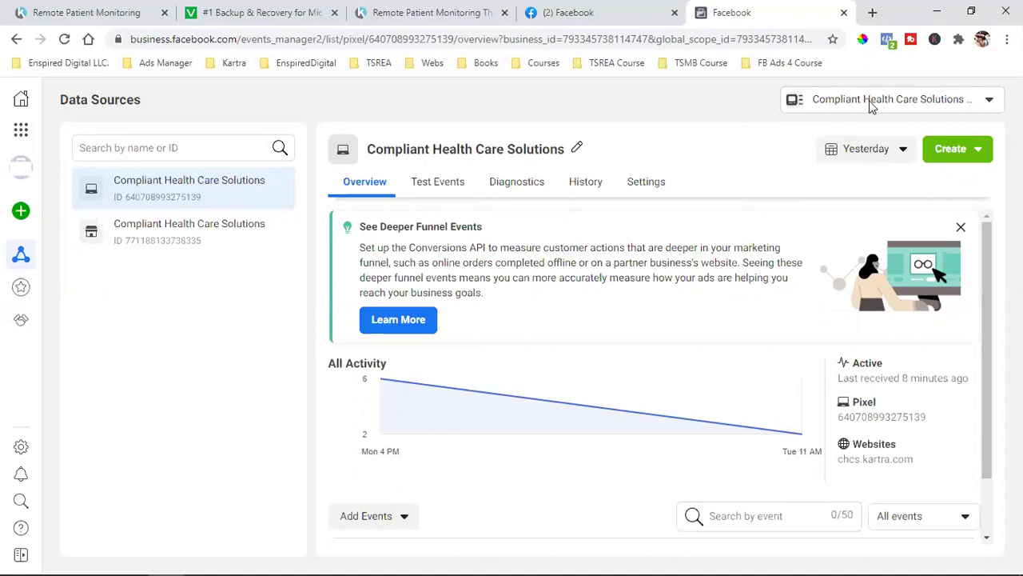
mouse_move(24, 260)
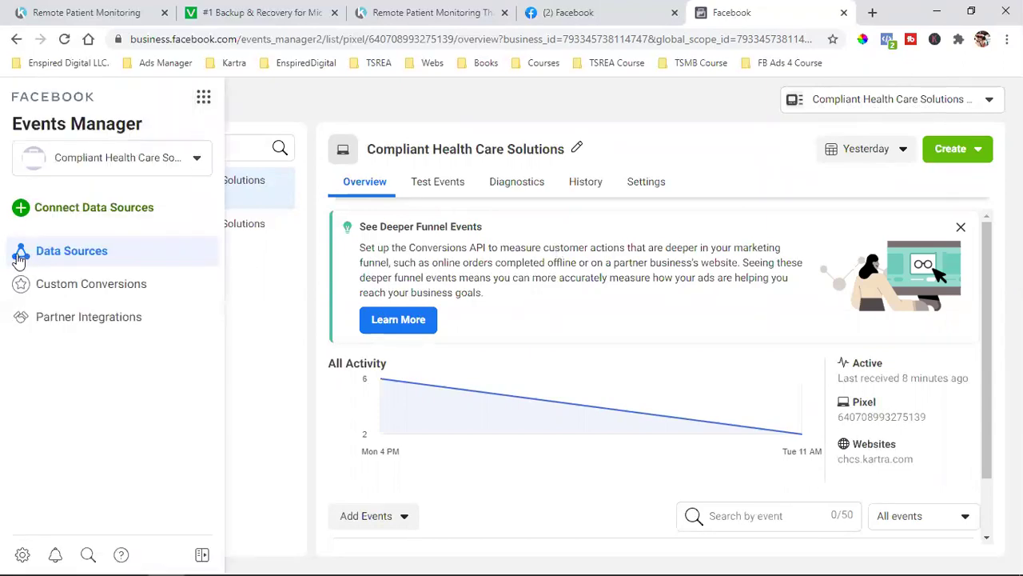
click(103, 295)
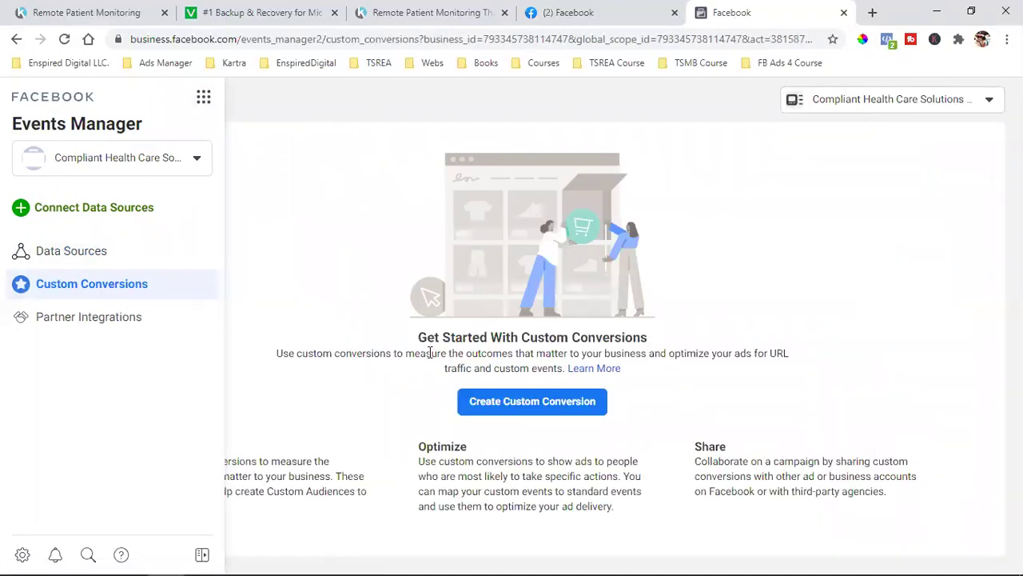
Start a new custom conversion and name it "Remote Patient Monitoring Leads"
click(495, 400)
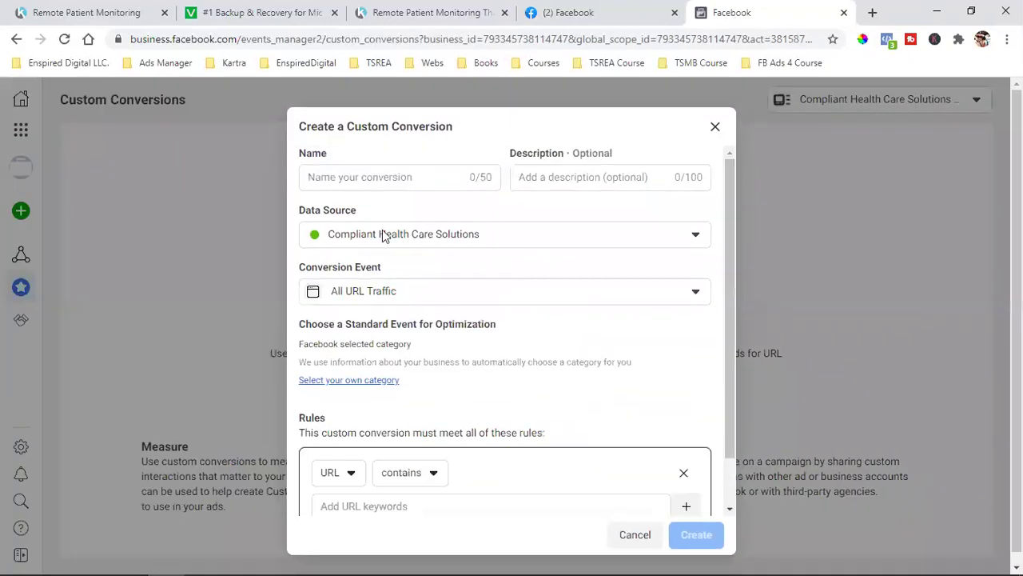
click(372, 178)
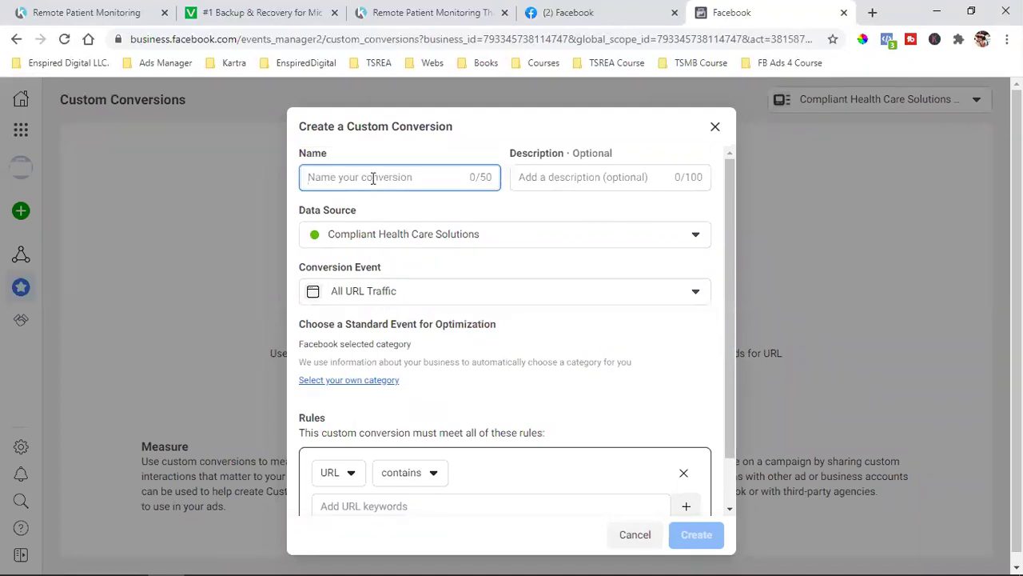
text(Remote)
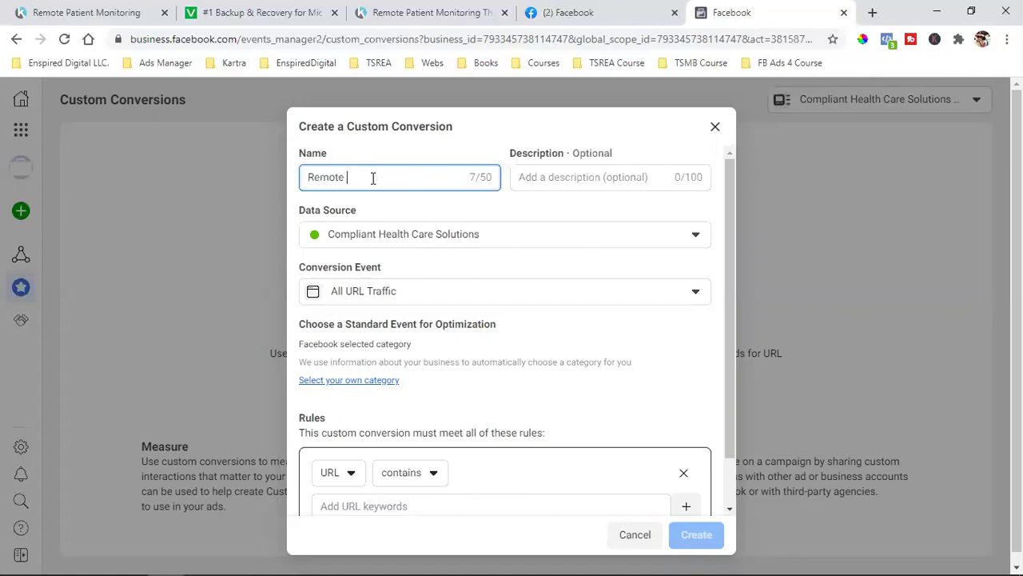
text( R)
key(BackSpace)
text(Patient Monitoring Leads)
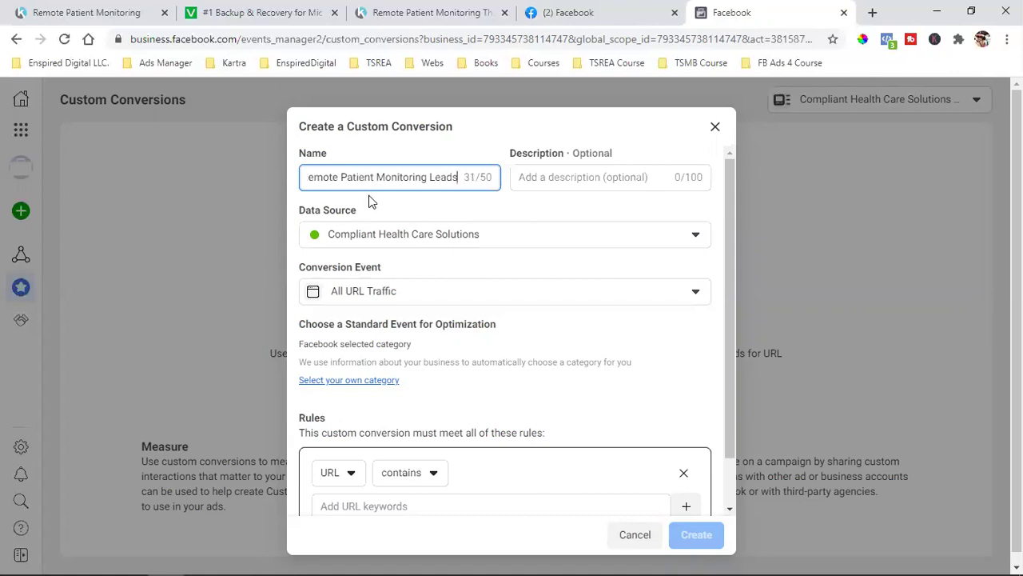
double_click(440, 177)
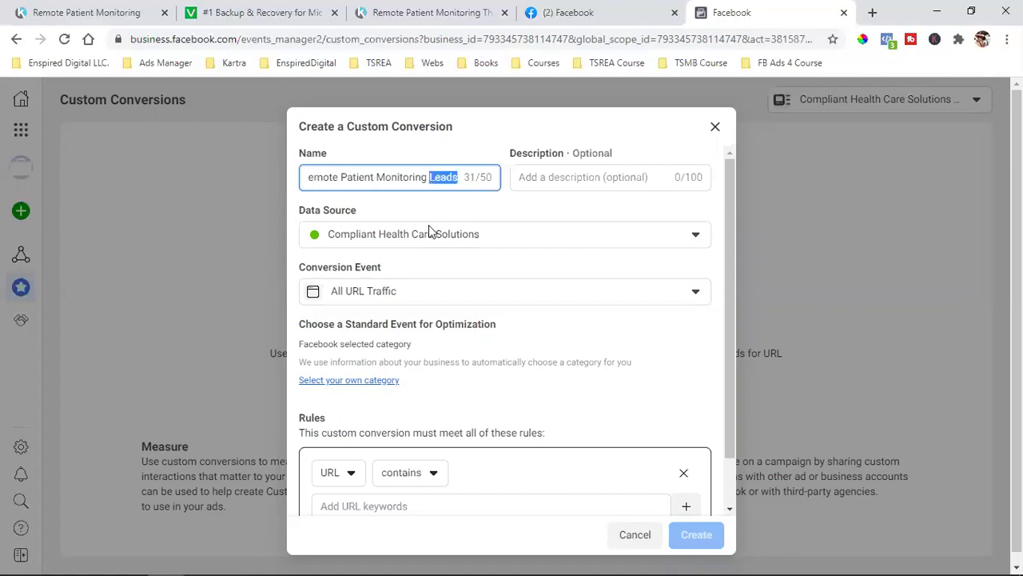
click(287, 11)
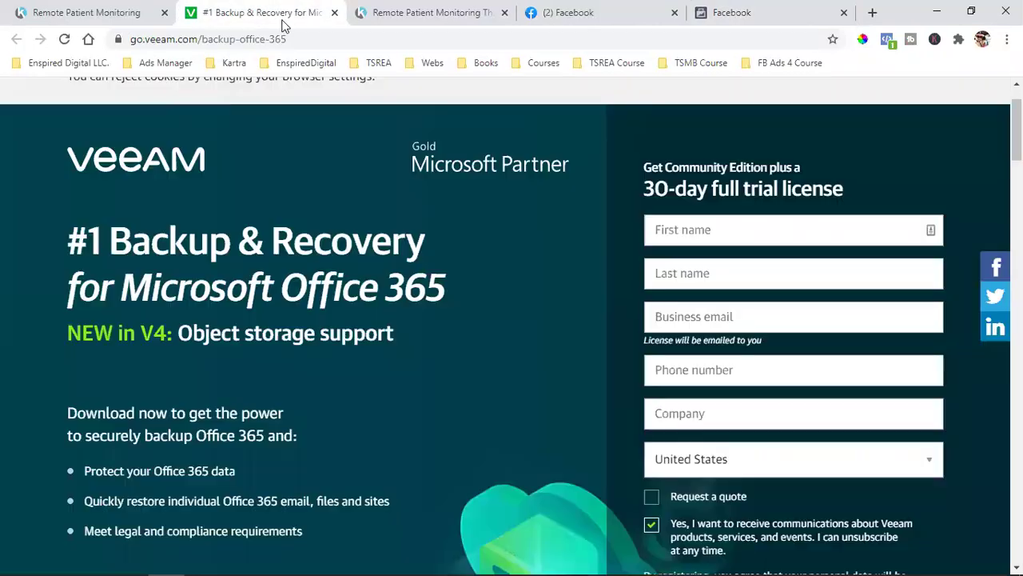
click(430, 9)
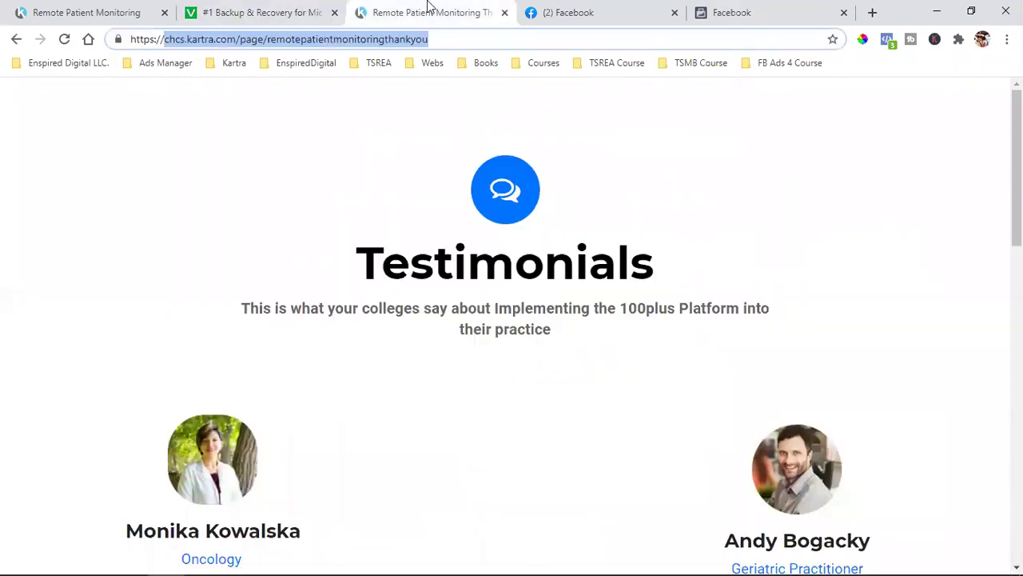
right_click(287, 45)
click(322, 129)
click(744, 10)
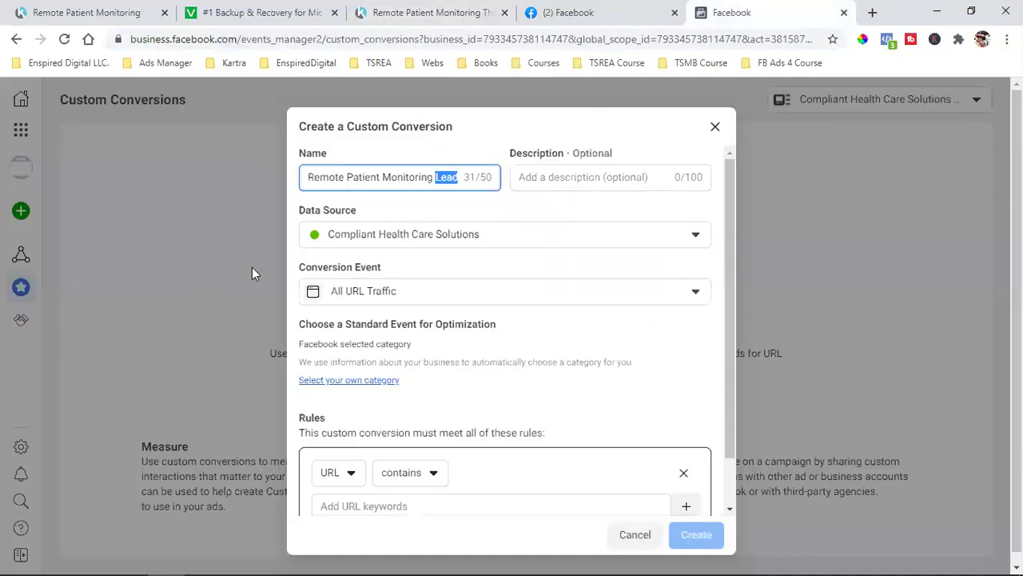
scroll(368, 448, down, 1)
click(369, 451)
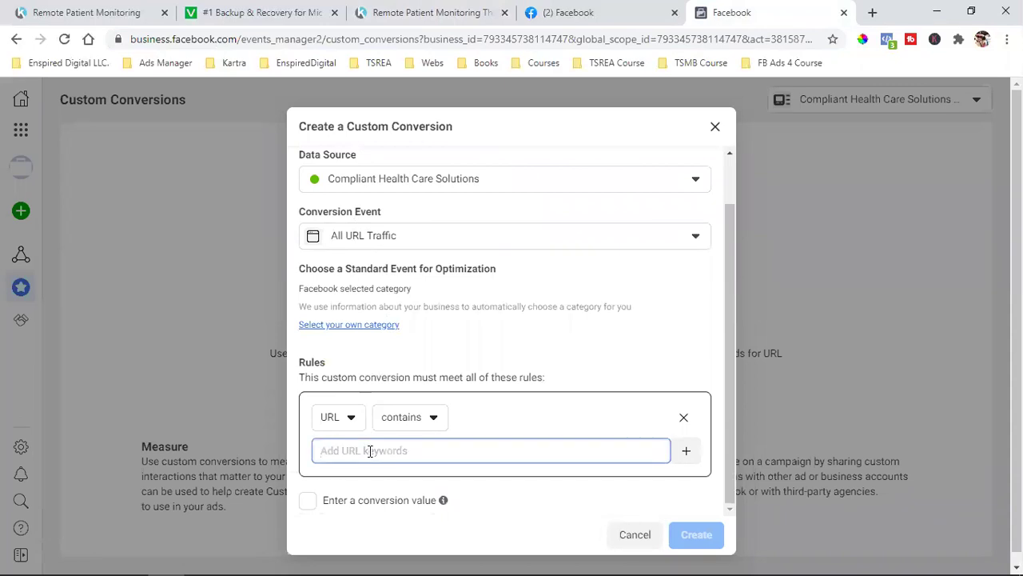
key(ctrl+v)
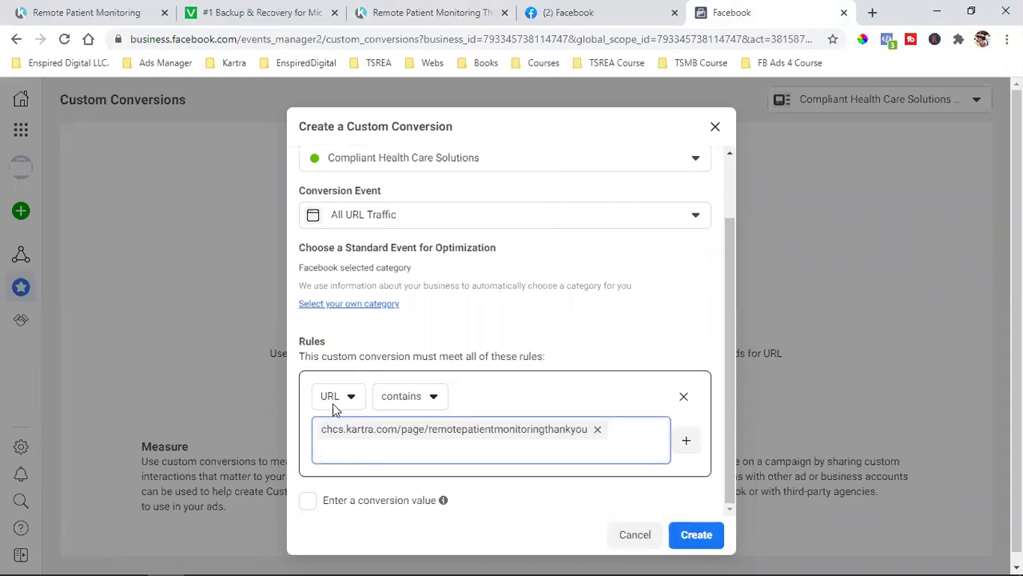
Choose a custom category for the conversion, setting its standard event for optimization to Lead
scroll(337, 315, up, 2)
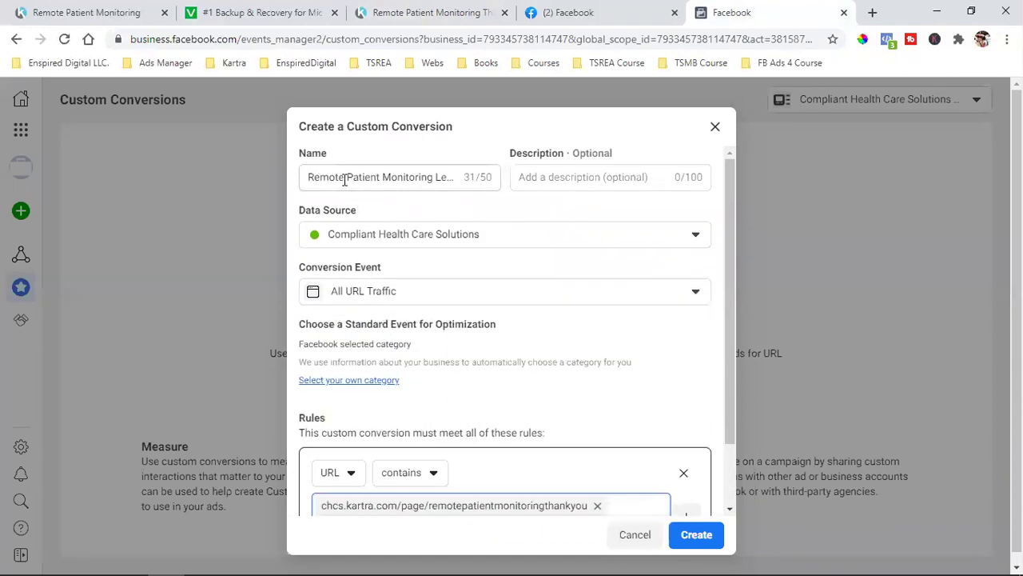
drag(345, 179, 448, 180)
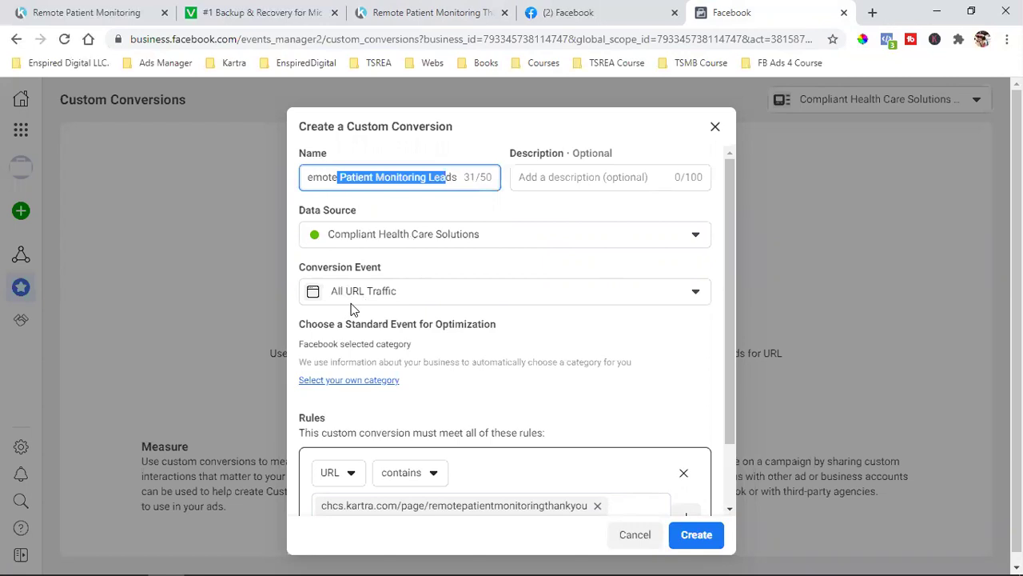
click(326, 382)
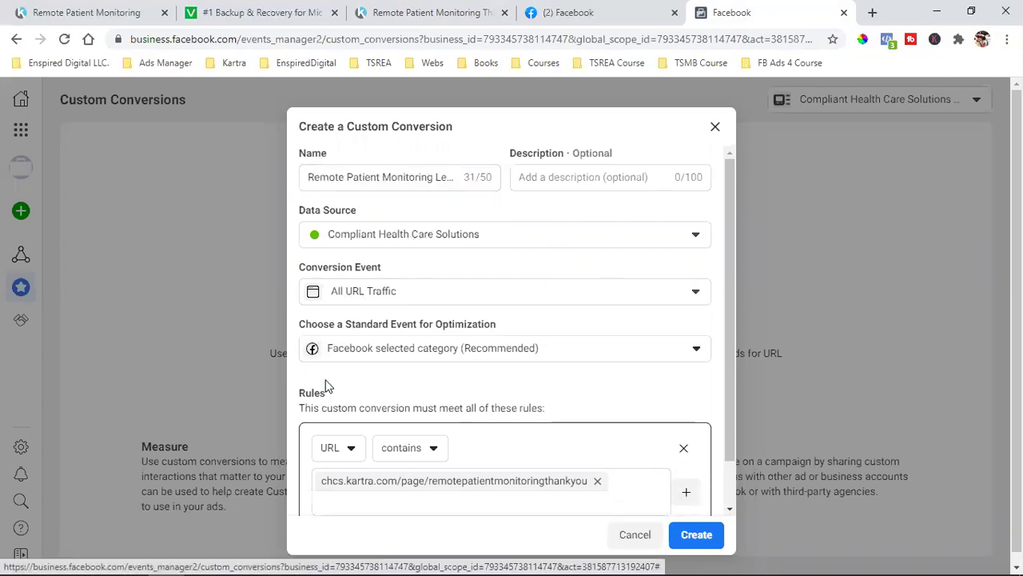
click(432, 355)
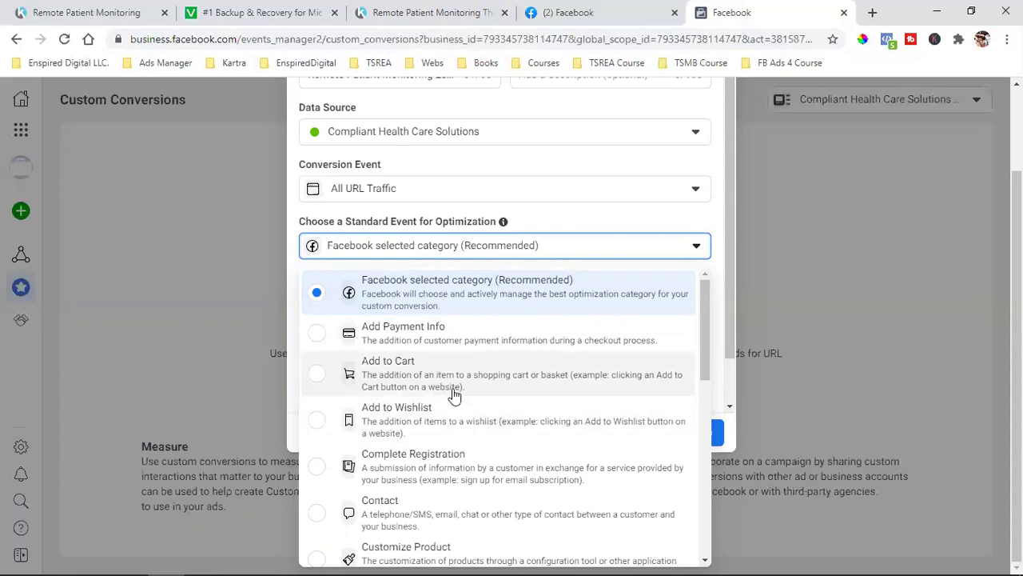
scroll(467, 385, down, 1)
scroll(468, 385, down, 1)
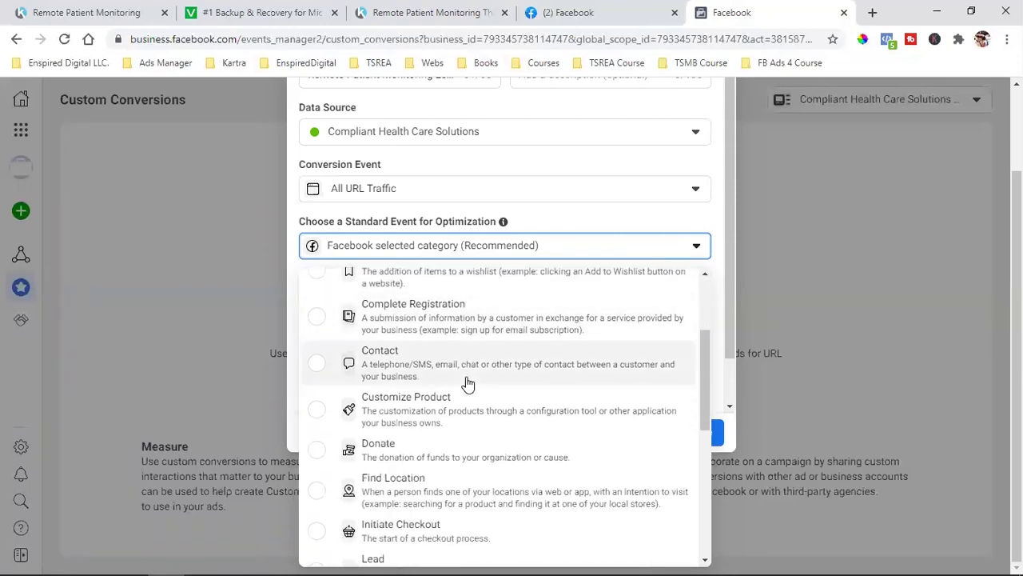
scroll(467, 384, down, 2)
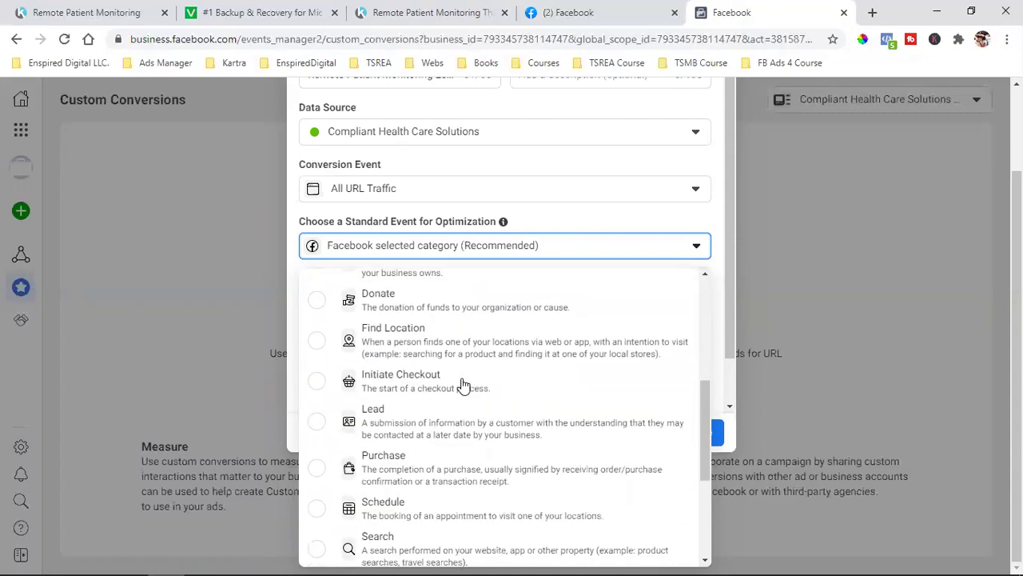
click(403, 428)
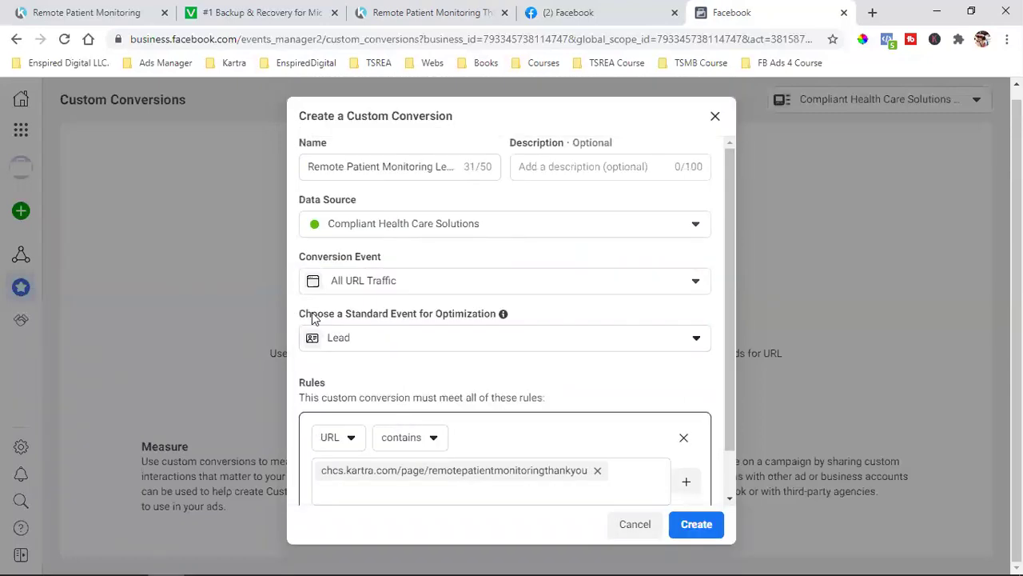
Review the conversion's name and URL rule, create the custom conversion, and close the confirmation
scroll(552, 399, down, 1)
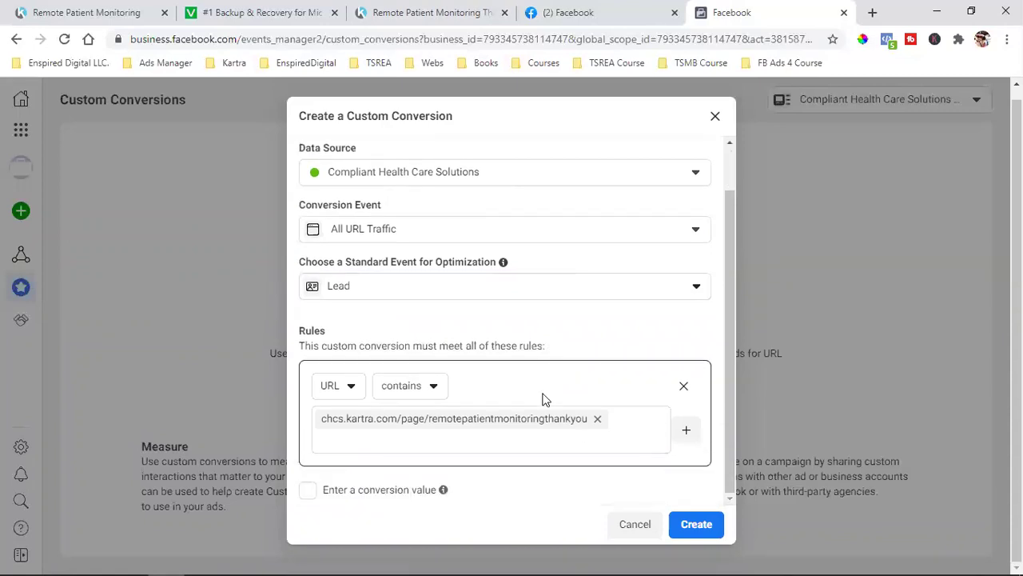
scroll(399, 423, up, 1)
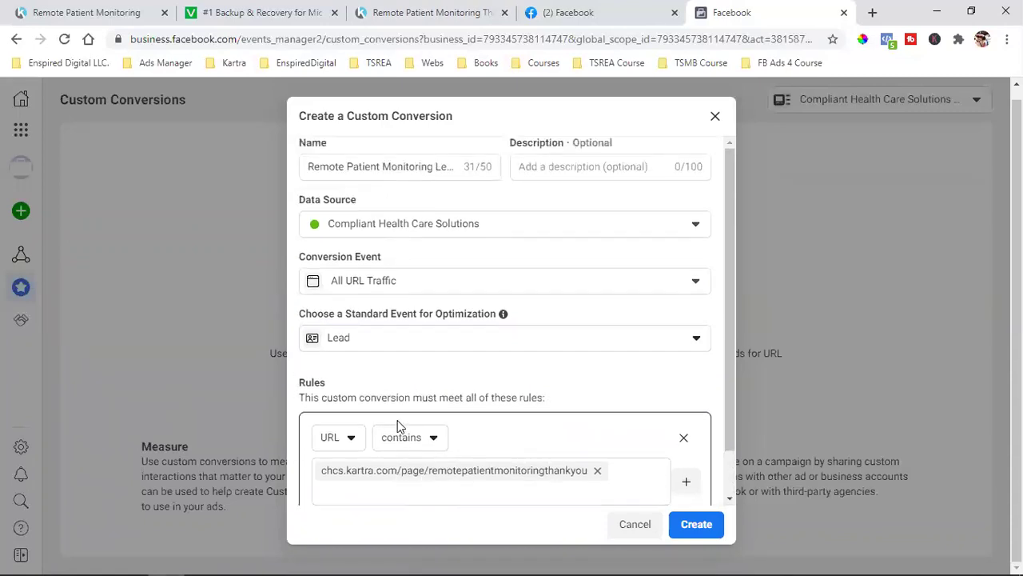
drag(322, 169, 451, 167)
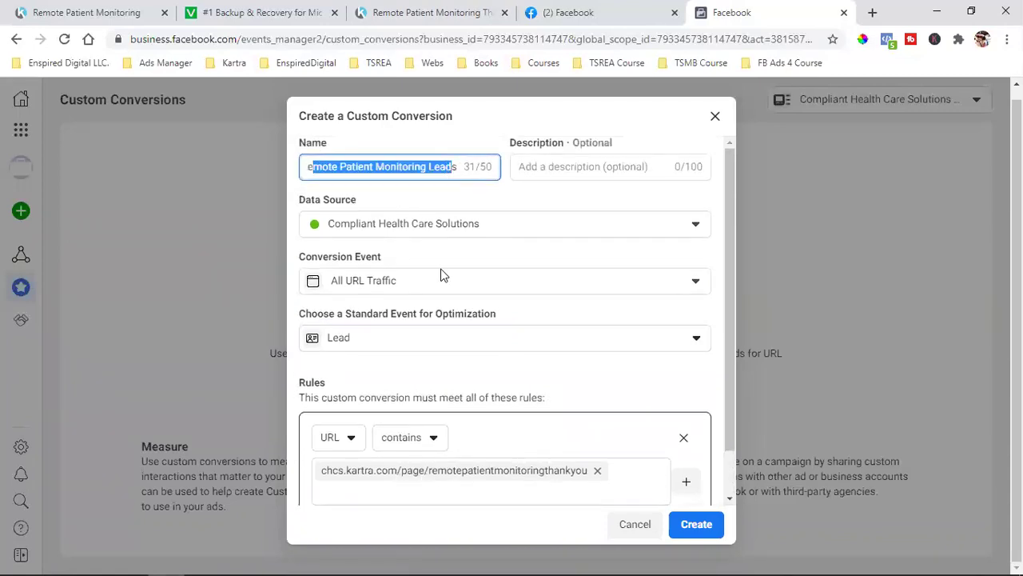
scroll(482, 319, down, 1)
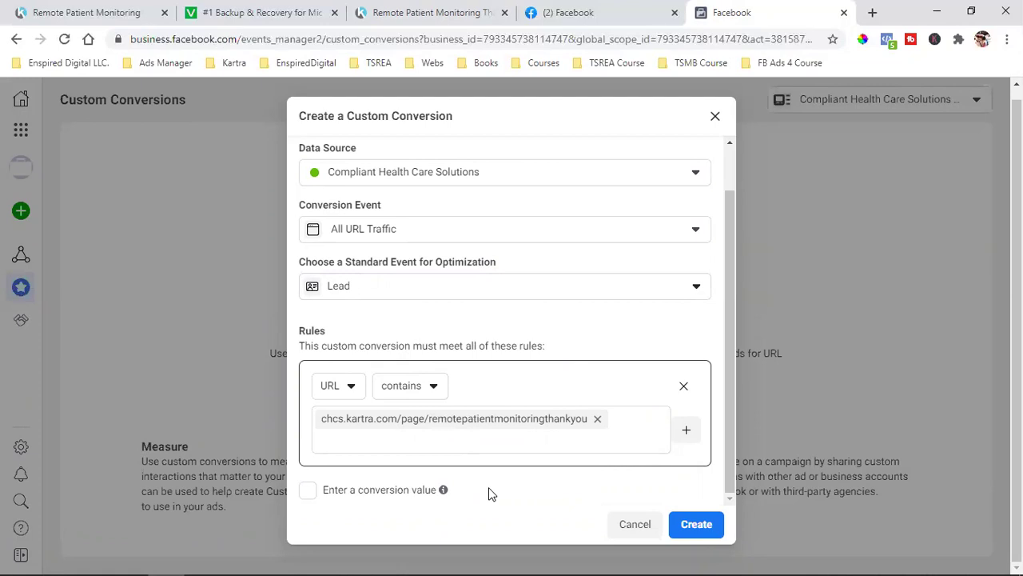
click(698, 528)
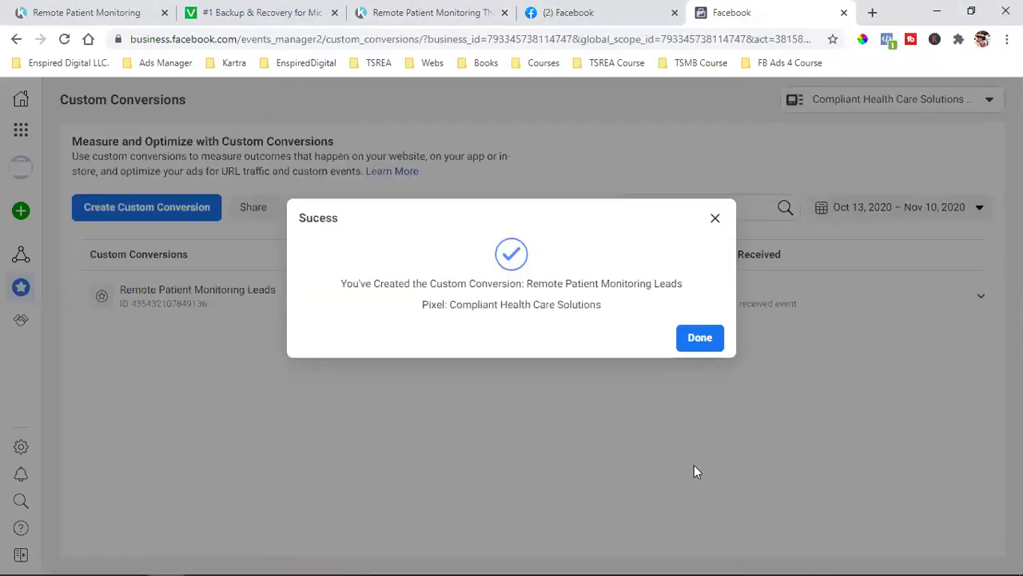
click(701, 339)
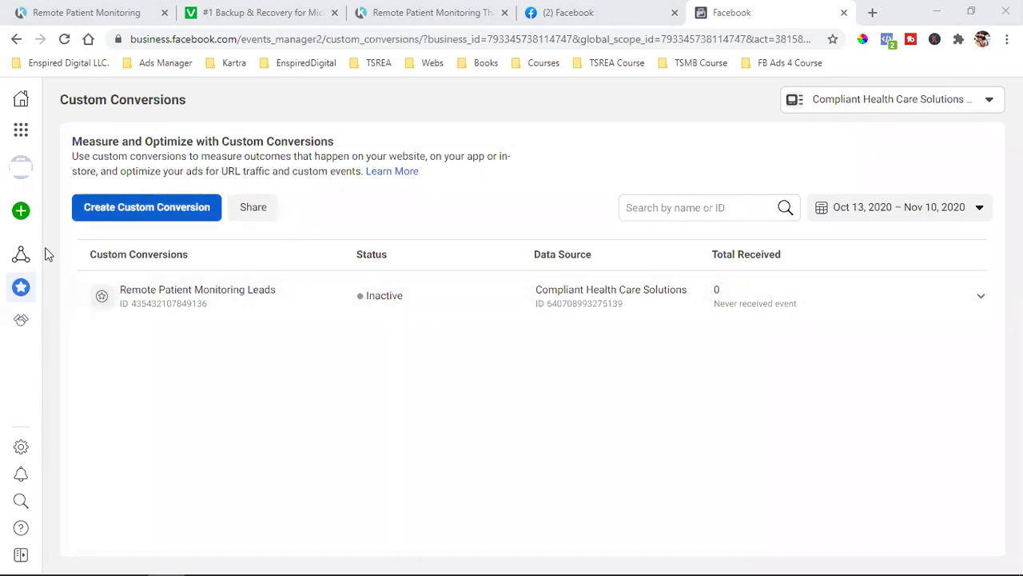
Test the custom conversion by reloading the thank-you page, checking its events in Facebook Pixel Helper, and refreshing the Custom Conversions list
click(380, 8)
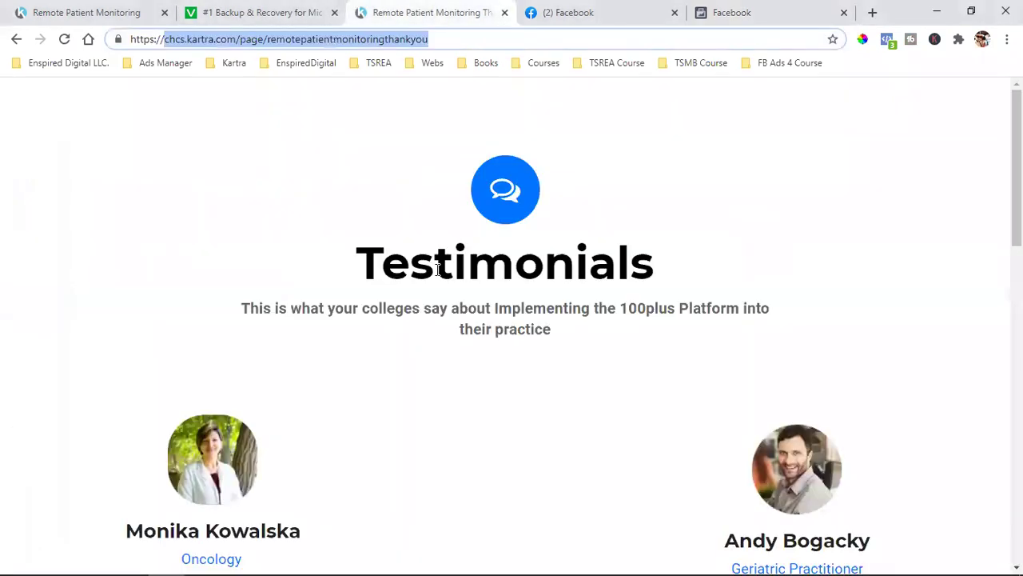
click(65, 40)
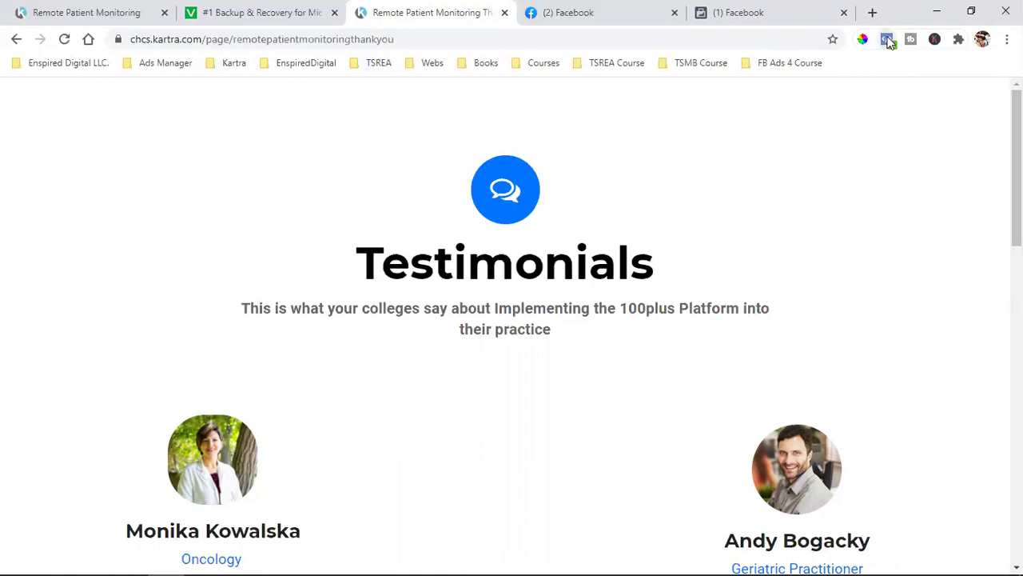
click(887, 40)
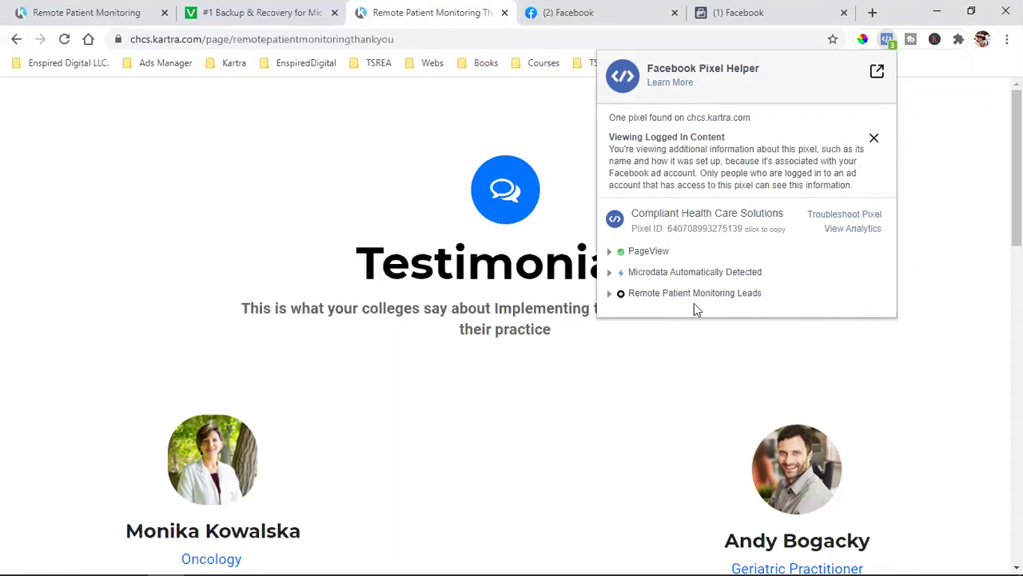
click(766, 9)
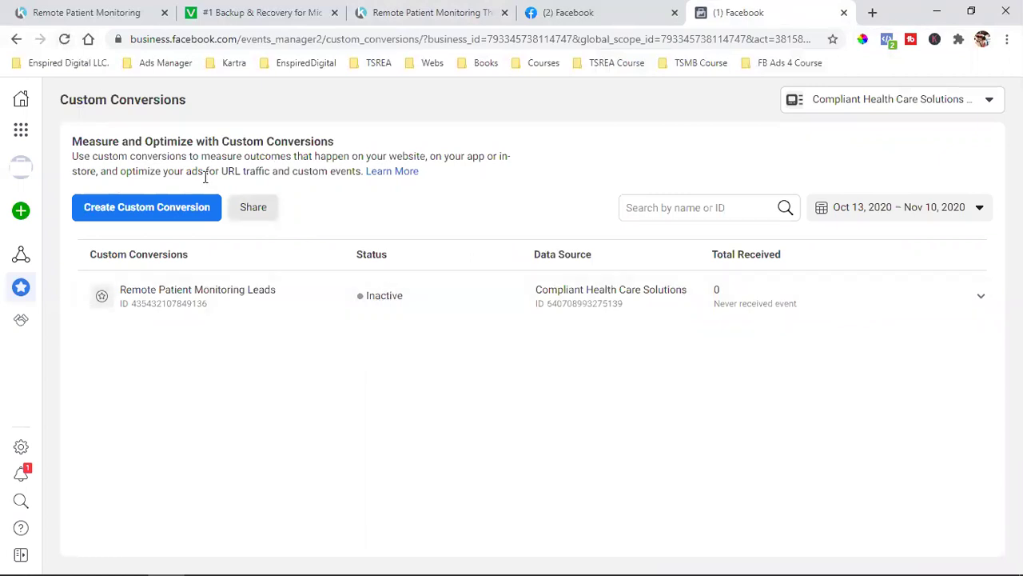
click(64, 38)
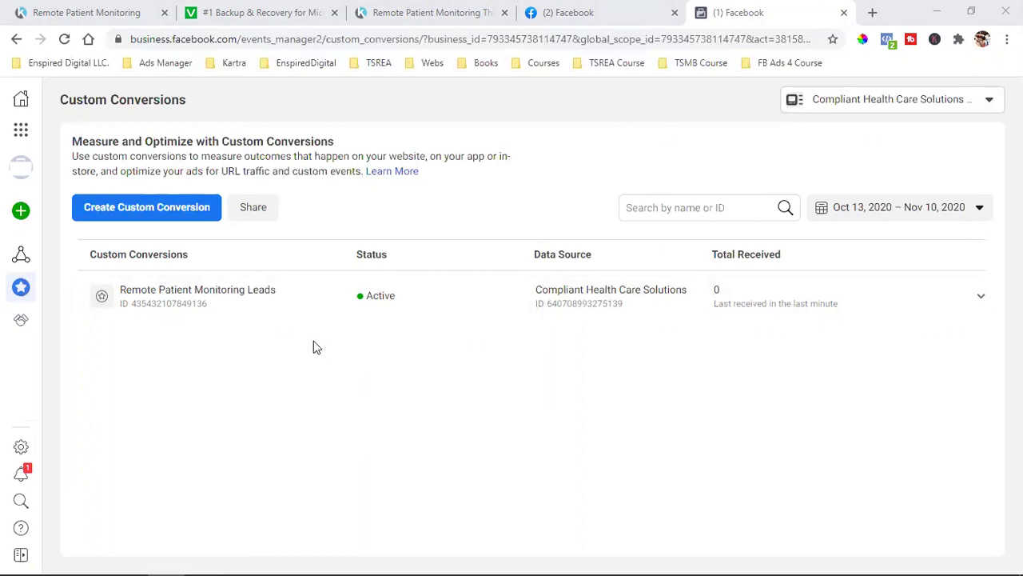
Switch to Ads Manager and create a new campaign with the Conversions objective, leaving the optional campaign, ad set and ad names blank
click(22, 132)
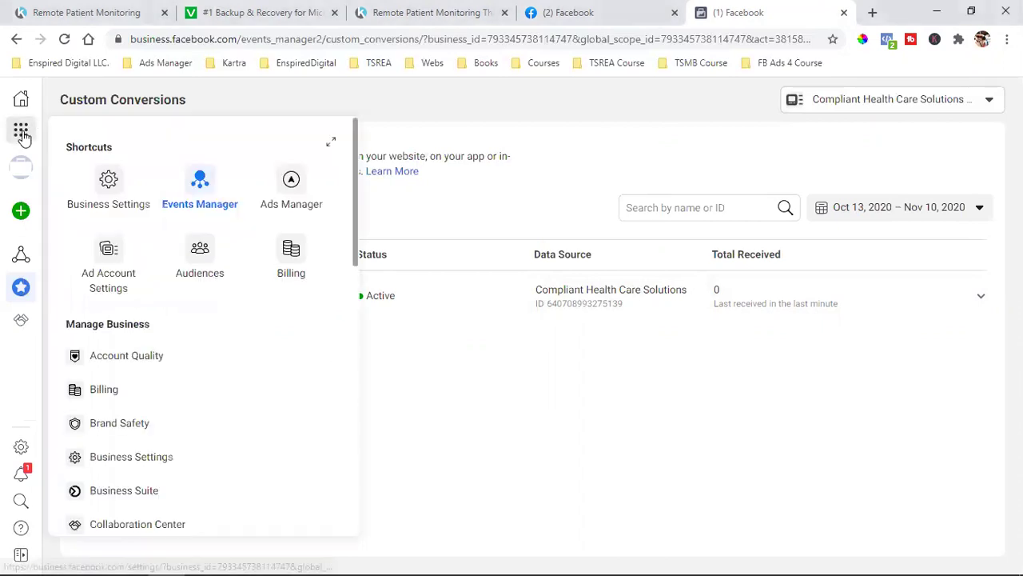
click(269, 192)
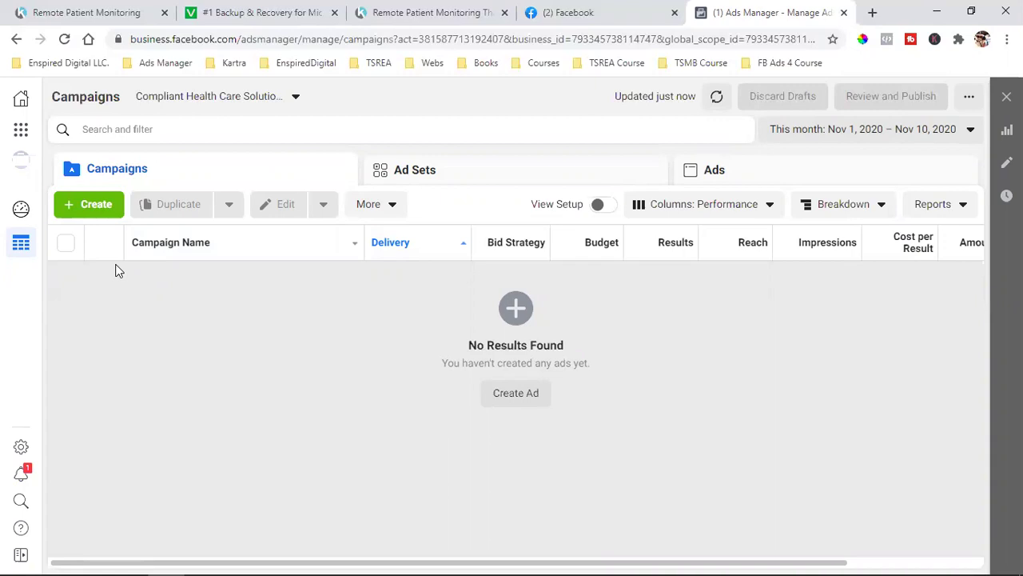
click(88, 206)
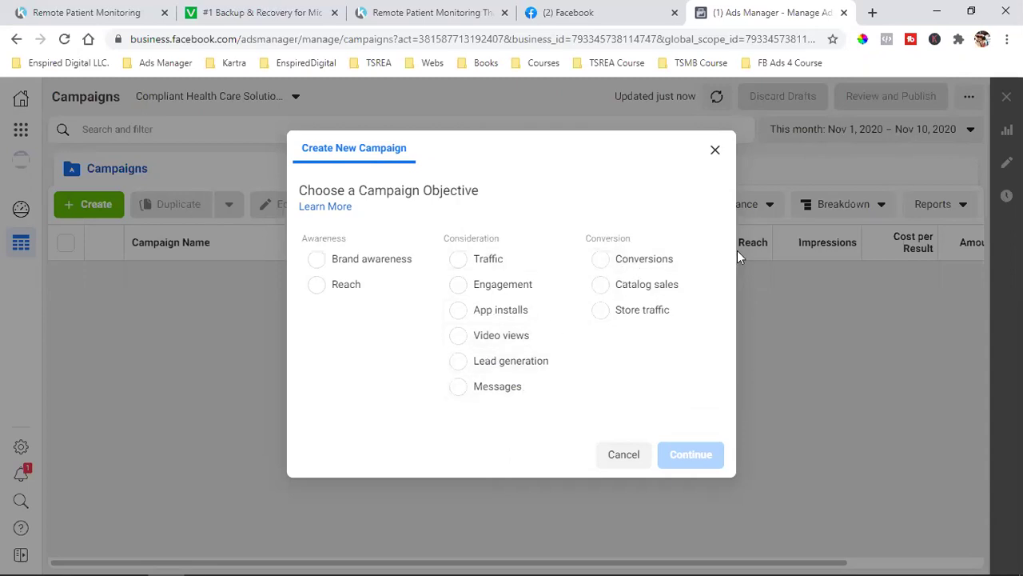
click(627, 268)
scroll(607, 341, down, 1)
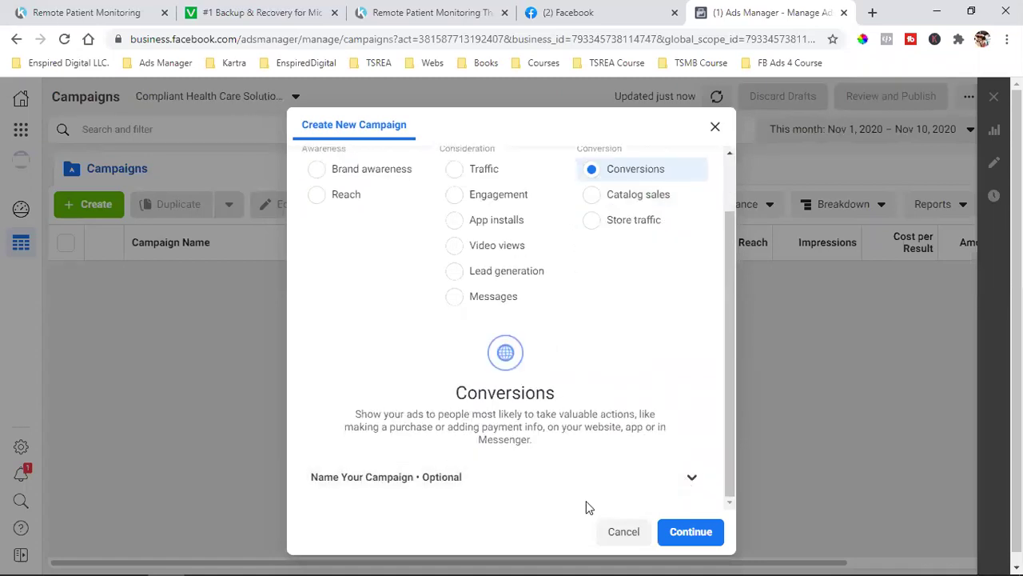
click(687, 478)
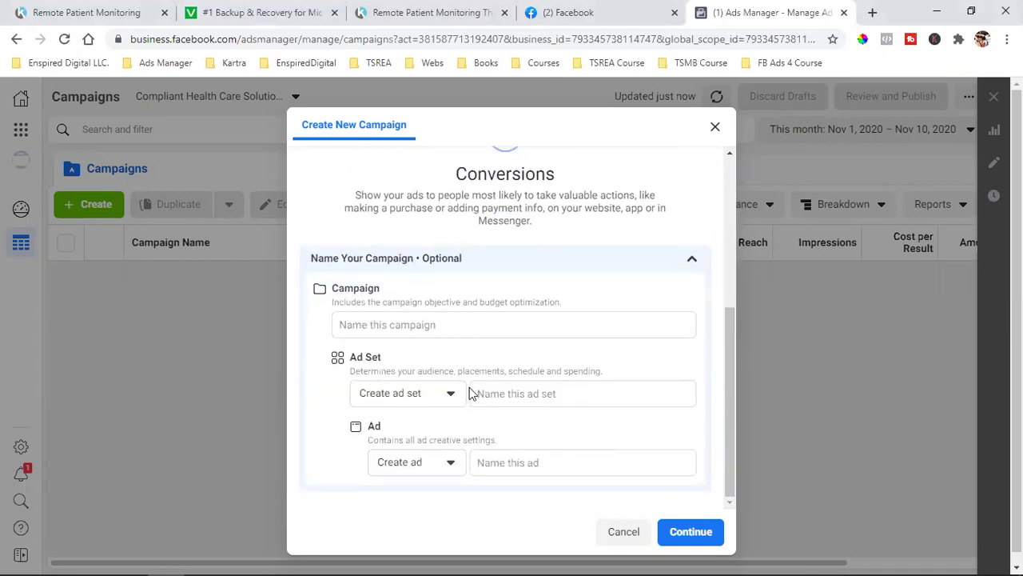
scroll(612, 404, up, 4)
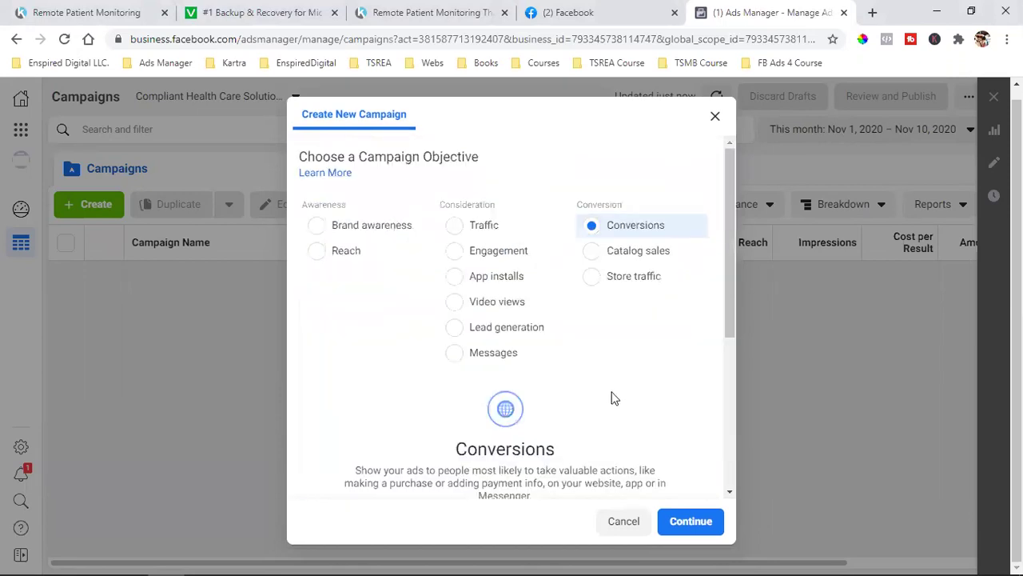
click(681, 529)
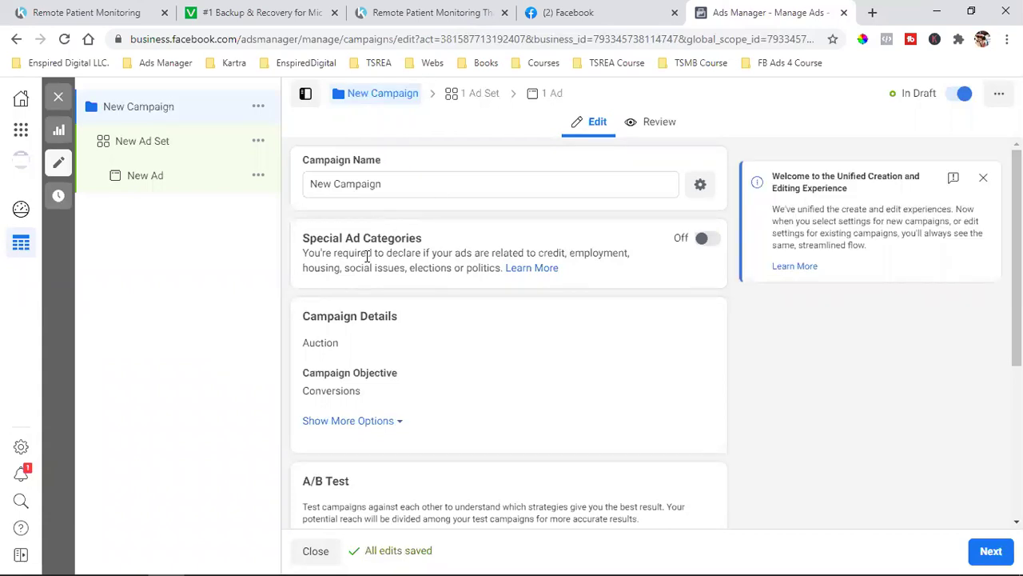
Turn on Special Ad Categories for the campaign, look through the available categories, and turn the setting off again
click(700, 249)
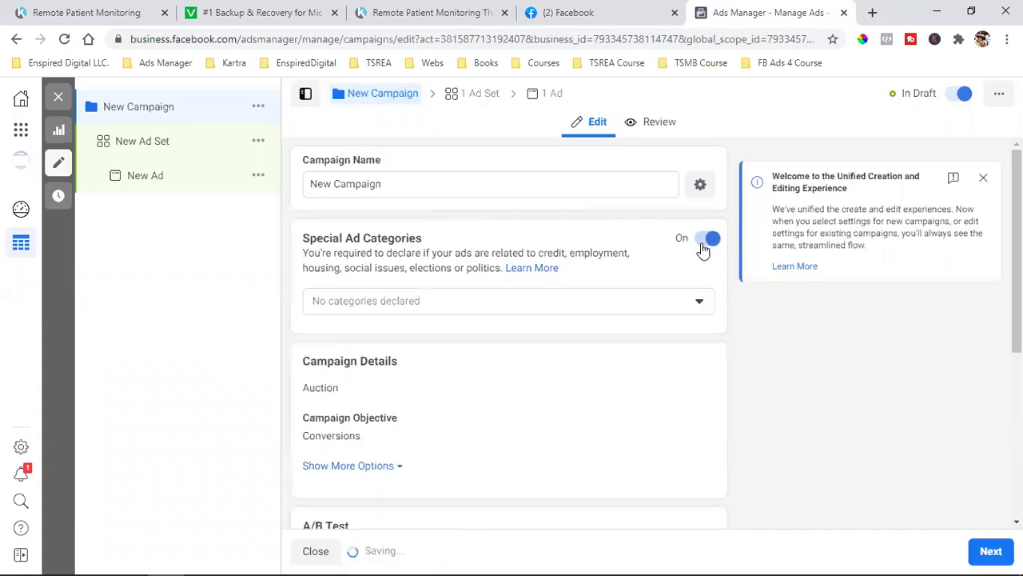
click(384, 307)
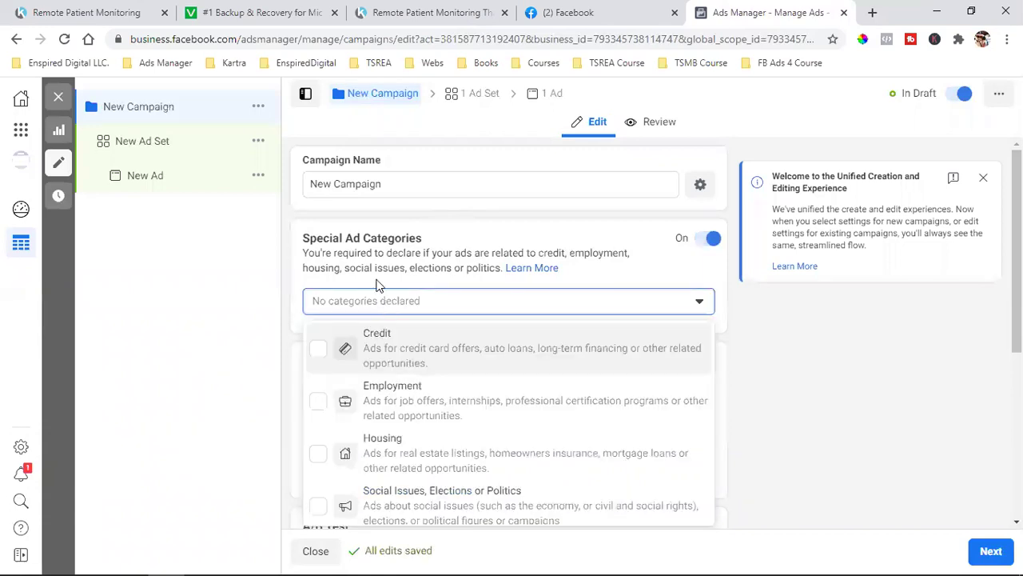
scroll(436, 494, down, 1)
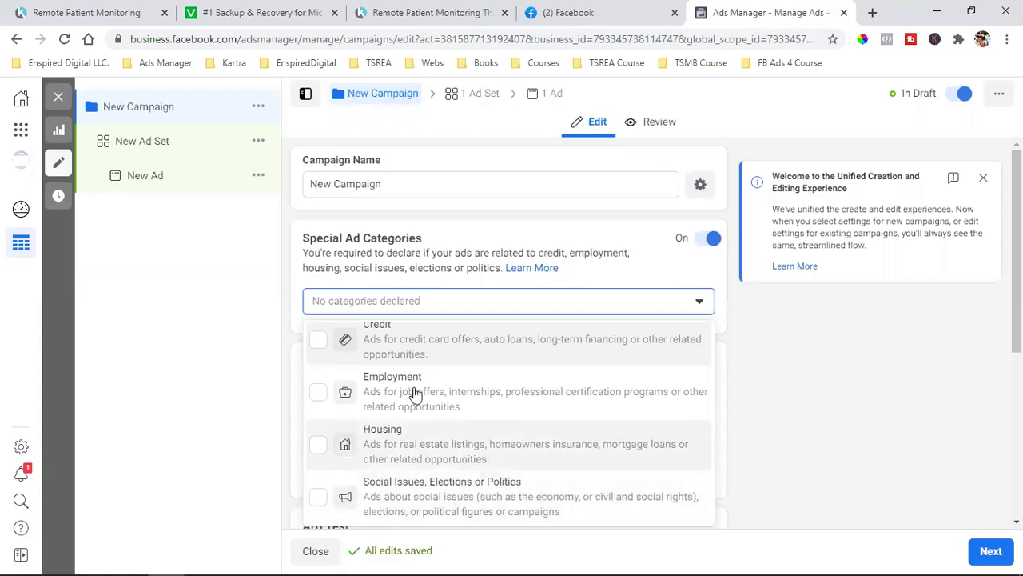
click(711, 239)
Continue to the new ad set with Campaign Budget Optimization left off and check its conversion event
scroll(670, 343, down, 3)
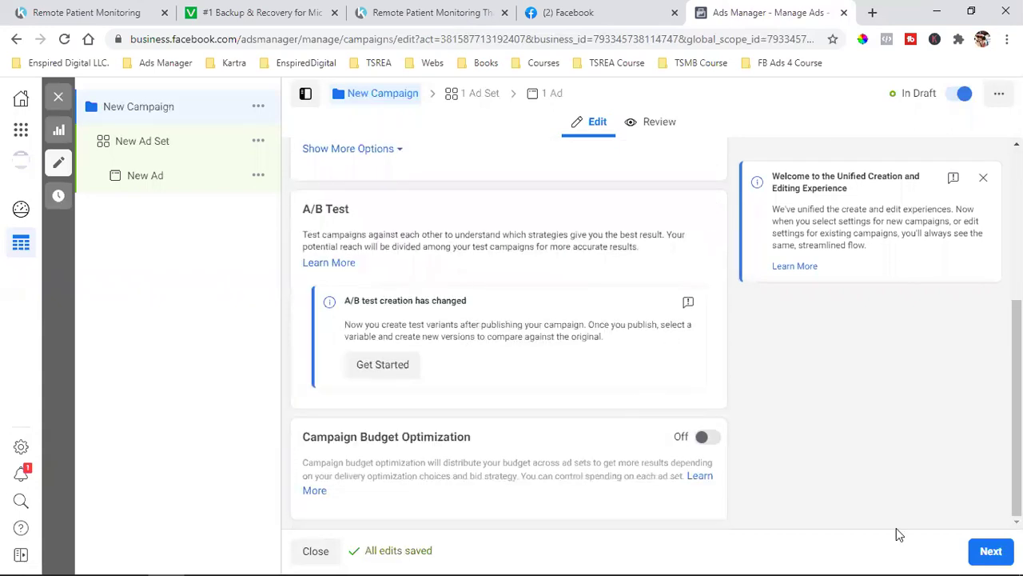
click(991, 551)
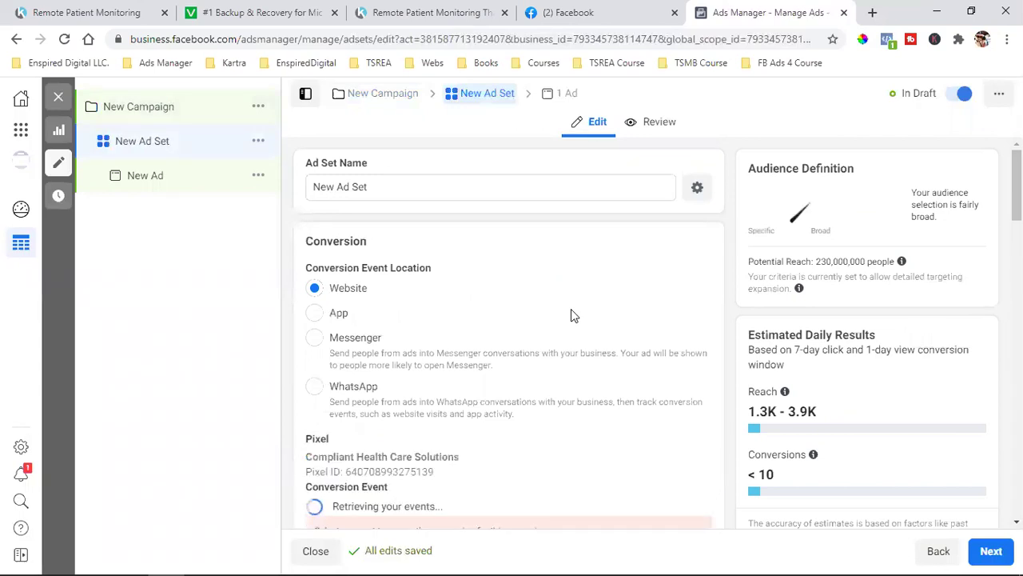
scroll(570, 315, down, 2)
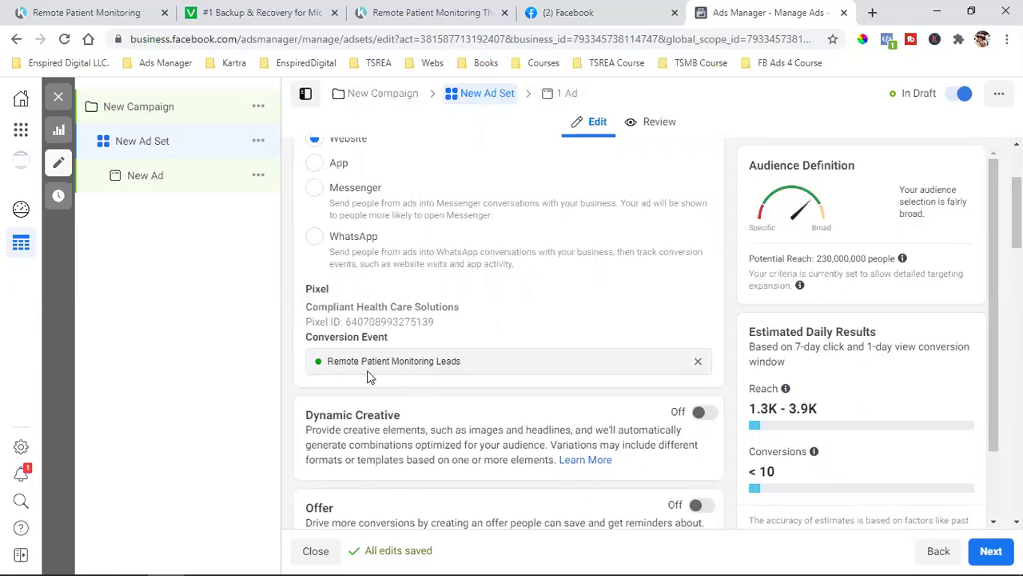
click(395, 362)
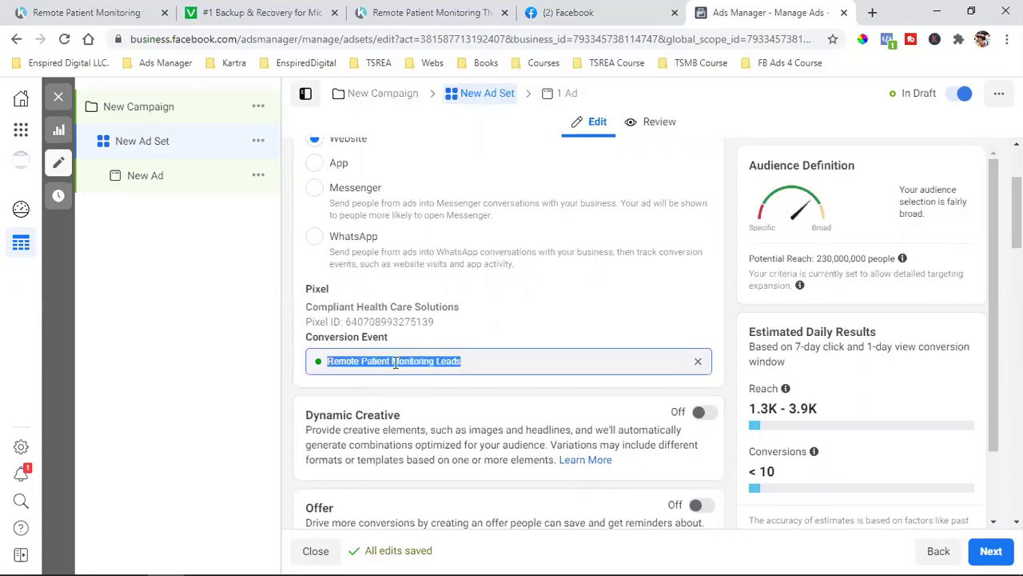
click(360, 392)
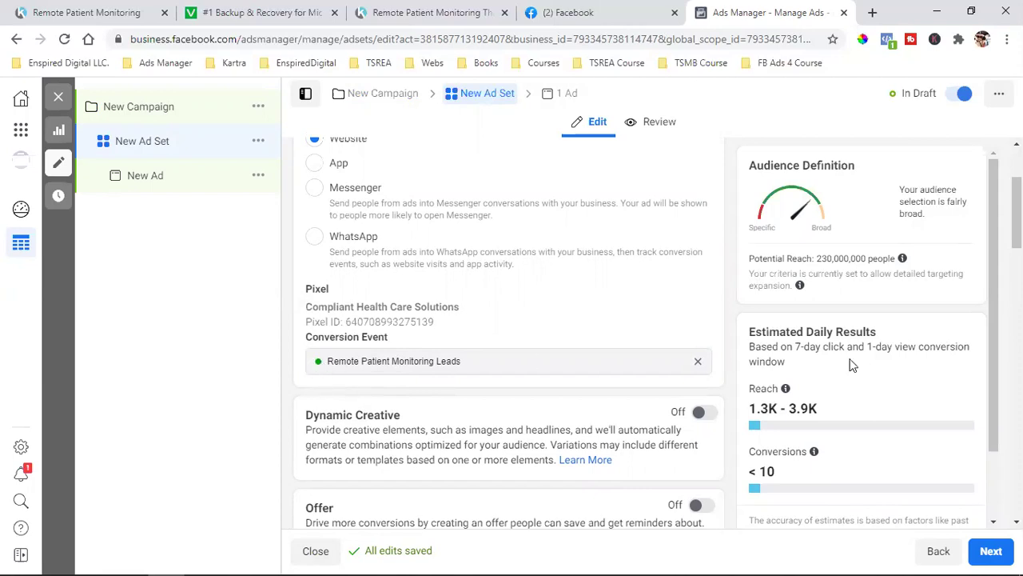
Clear the ad set's conversion event and choose the active Remote Patient Monitoring Leads custom conversion from the event list
click(700, 364)
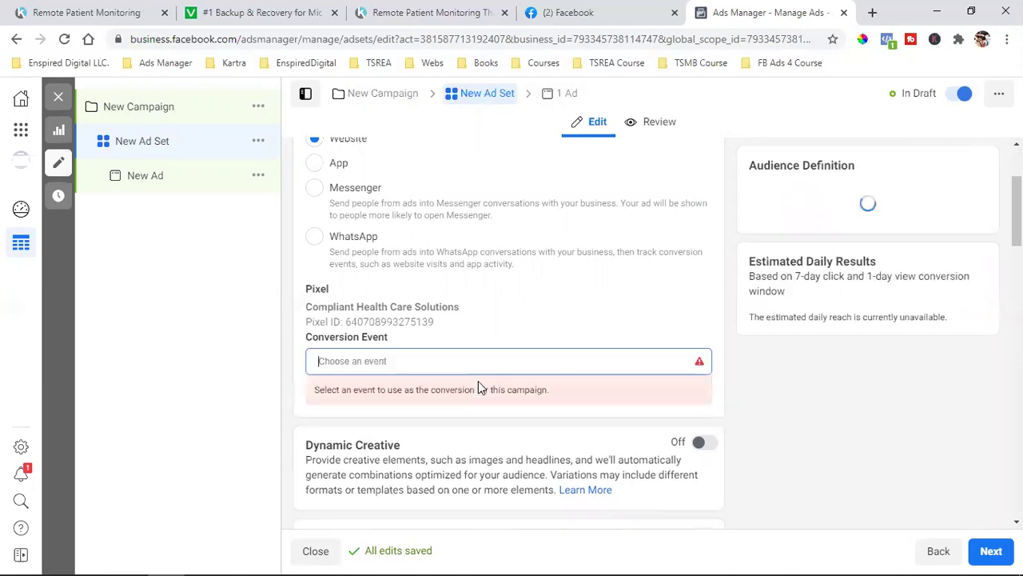
click(503, 315)
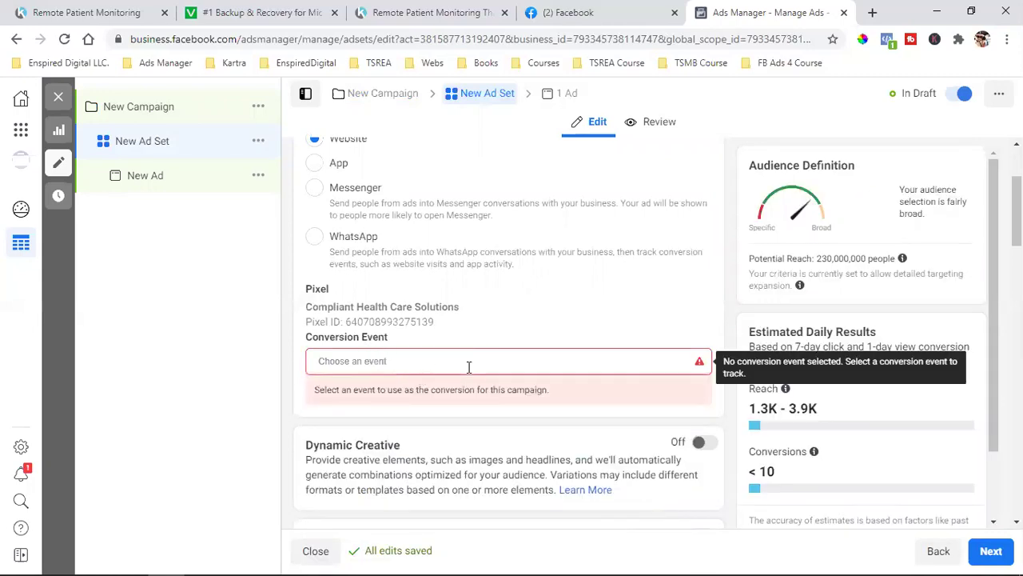
scroll(459, 366, down, 1)
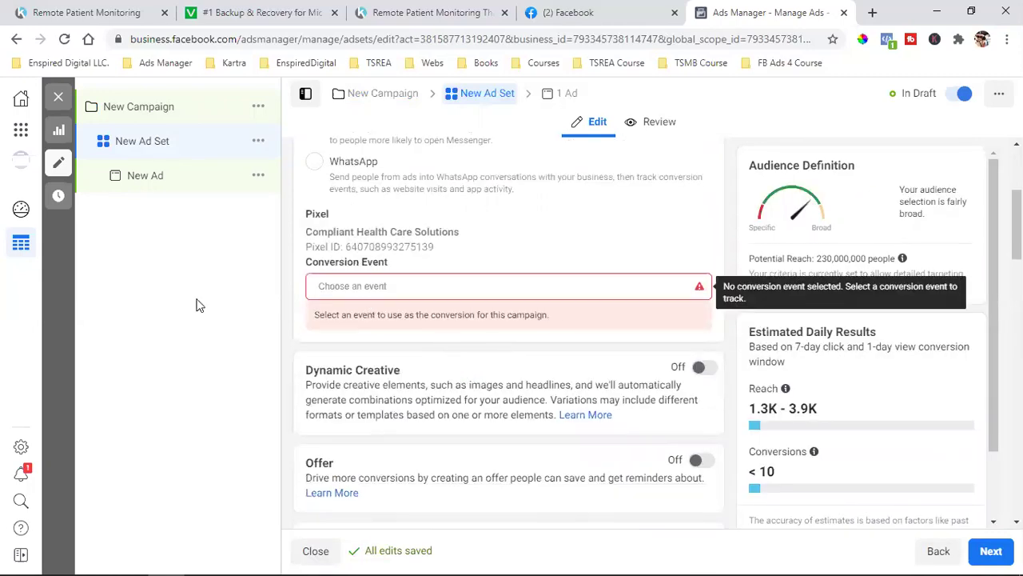
click(350, 292)
mouse_move(418, 338)
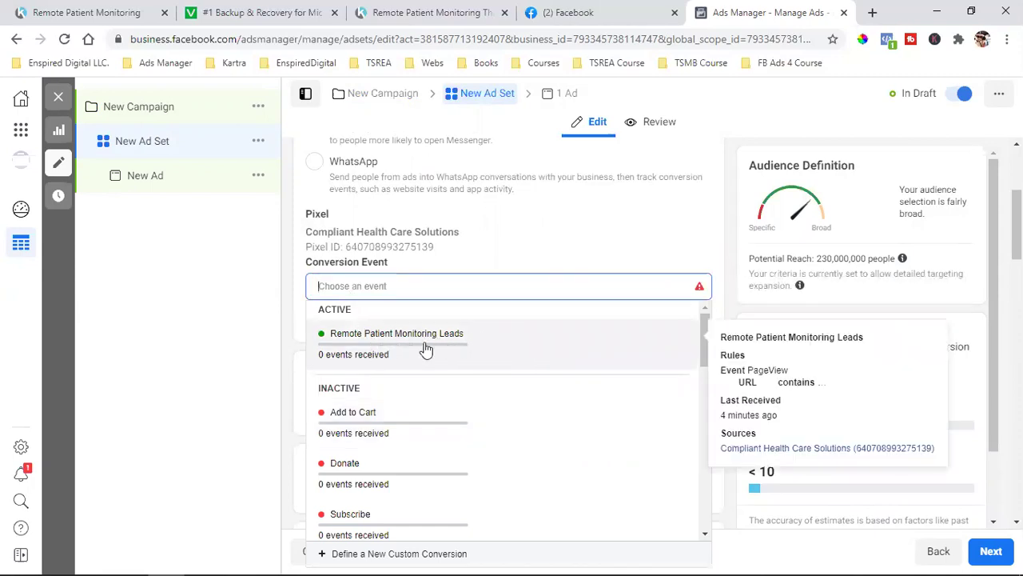
click(464, 355)
Add the Landing Page Visitors (Only) custom audience to the people included in the ad set's targeting
scroll(465, 354, down, 4)
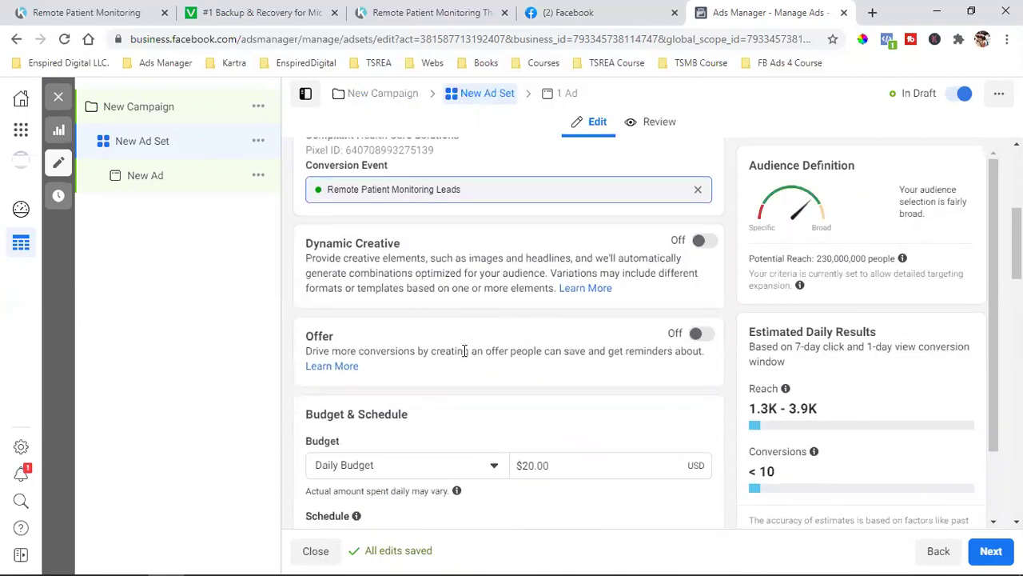
scroll(464, 357, down, 4)
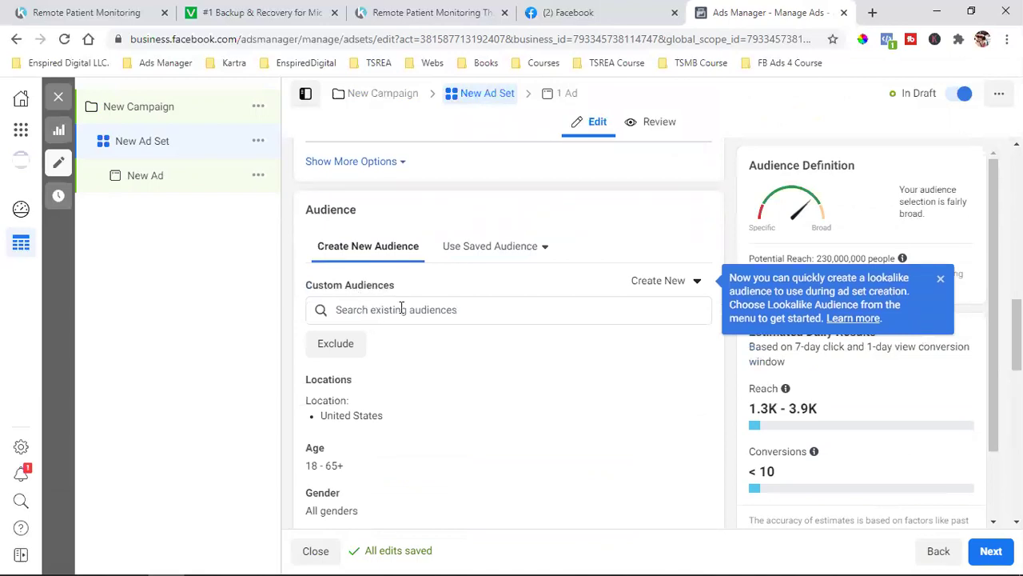
click(399, 310)
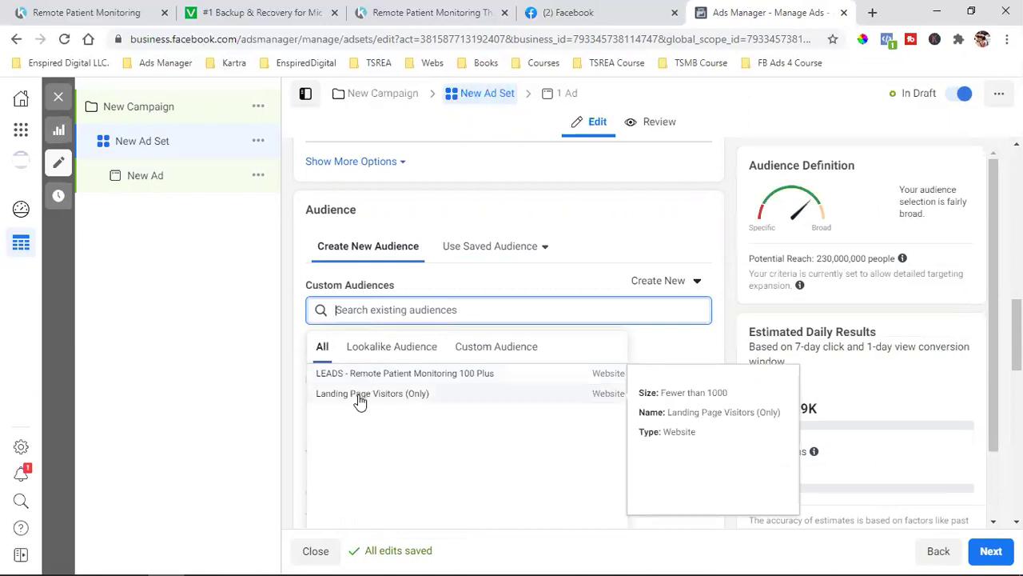
click(359, 396)
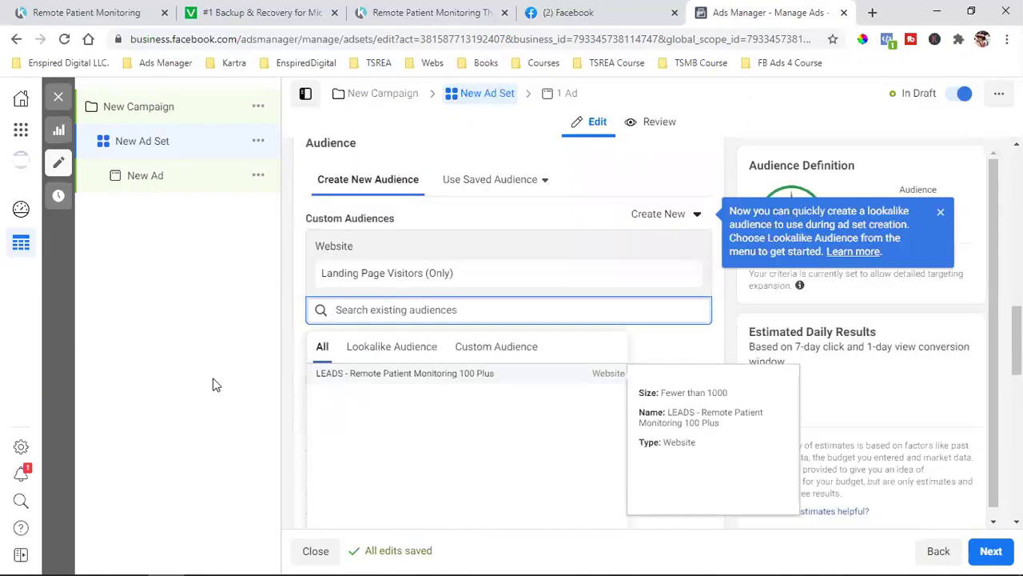
click(283, 357)
Exclude the LEADS - Remote Patient Monitoring 100 Plus custom audience from the targeting and review the ad set's audience and conversion event
click(342, 354)
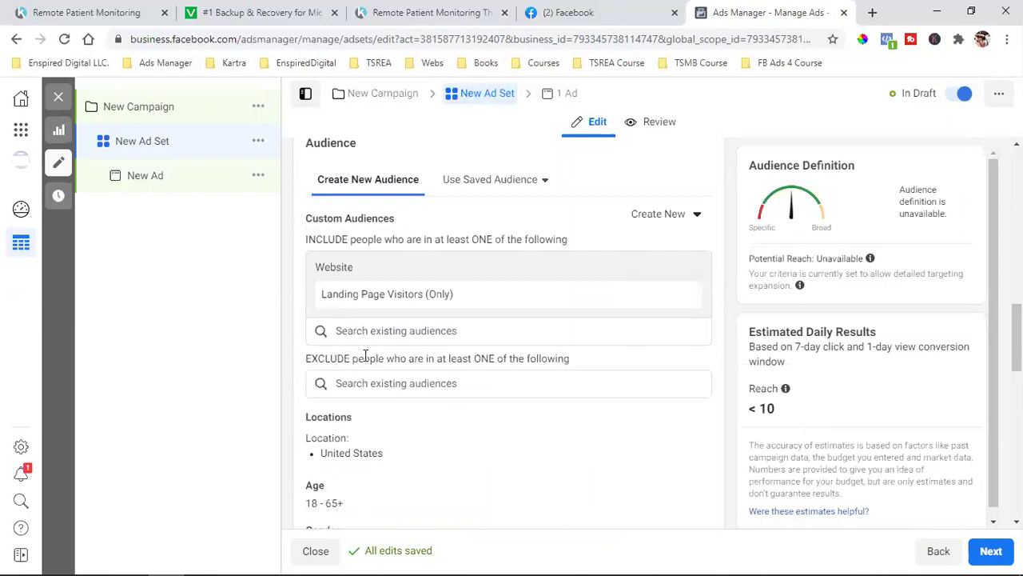
click(400, 383)
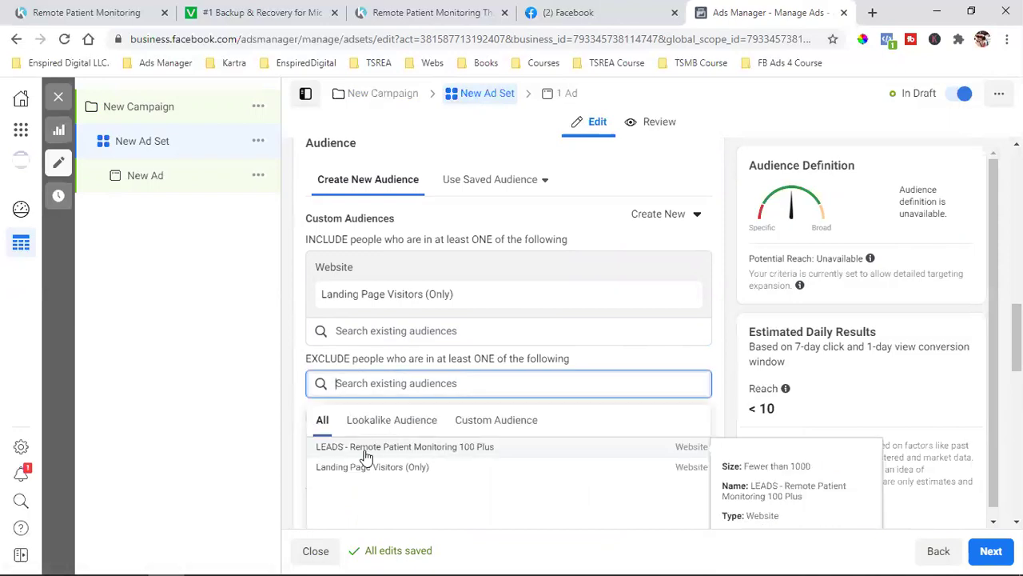
click(367, 448)
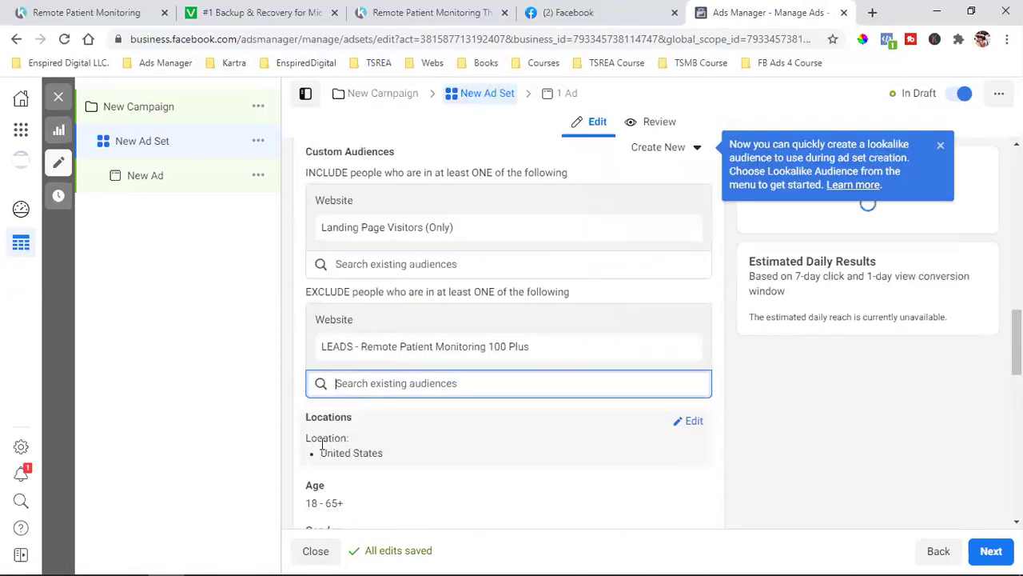
click(281, 343)
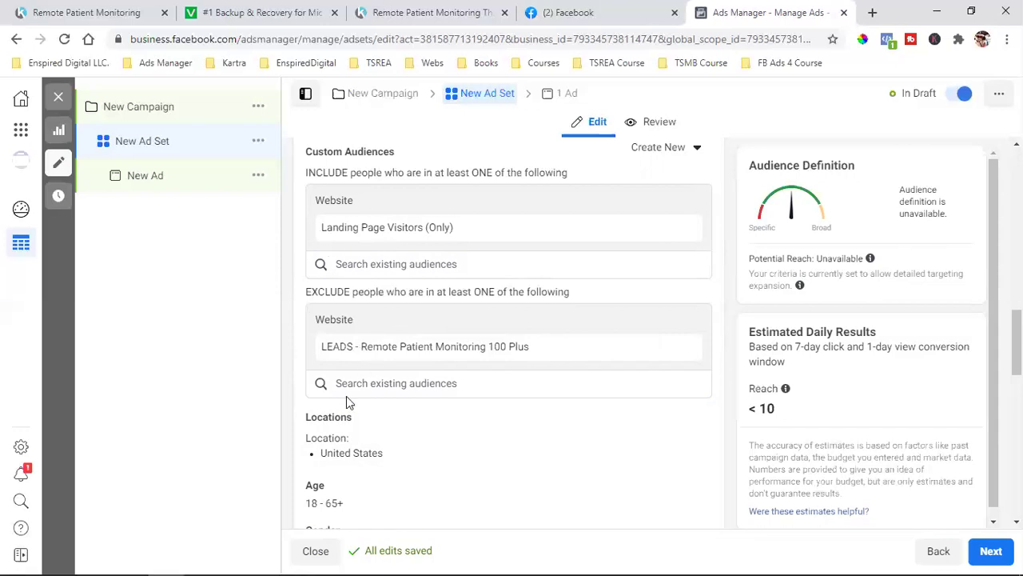
scroll(465, 416, up, 5)
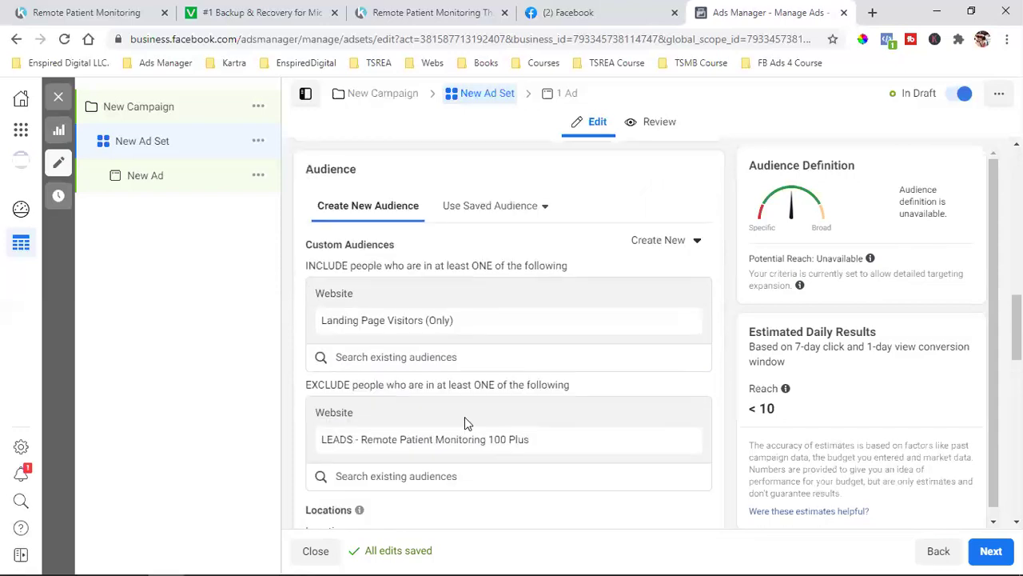
scroll(467, 424, up, 3)
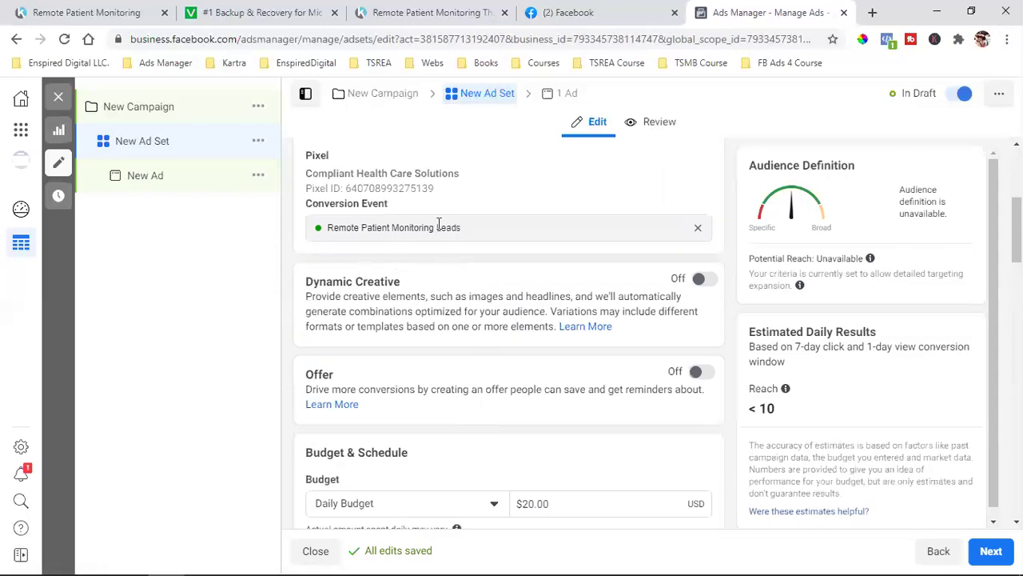